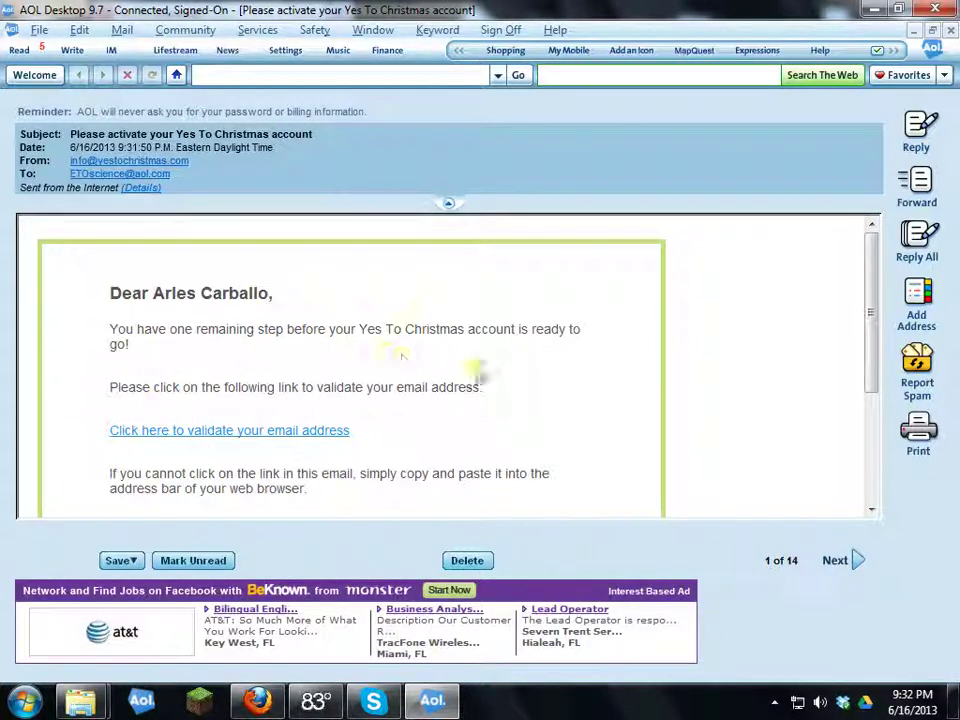
Step: Copy the plain activation URL from the Yes To Christmas email in AOL Desktop
scroll(868, 300, "down", 5)
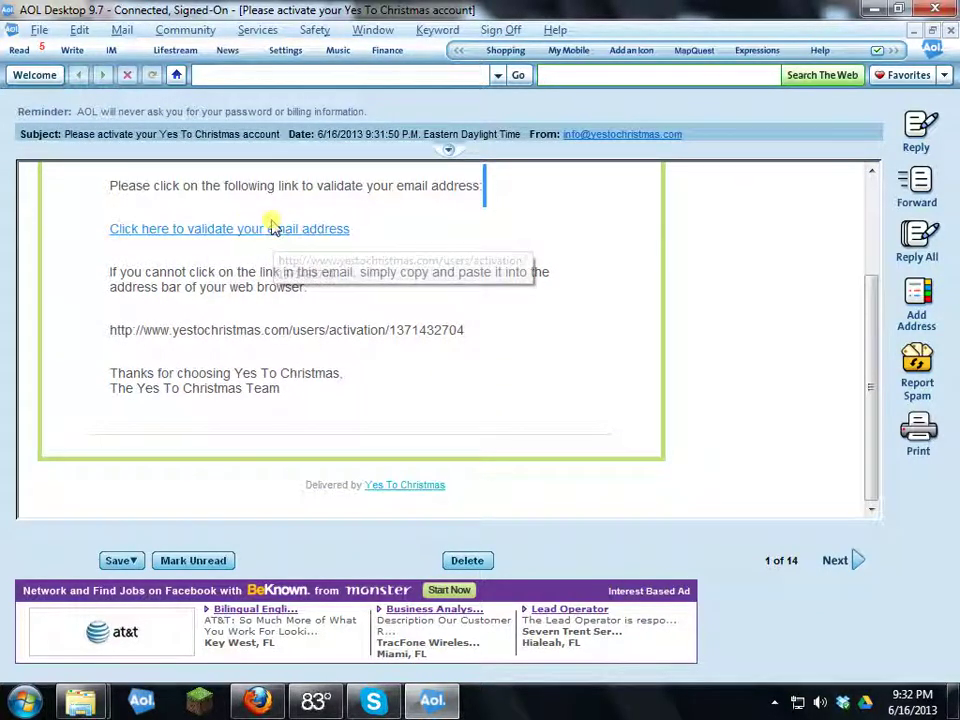
left_click_drag(108, 329, 454, 326)
right_click(378, 325)
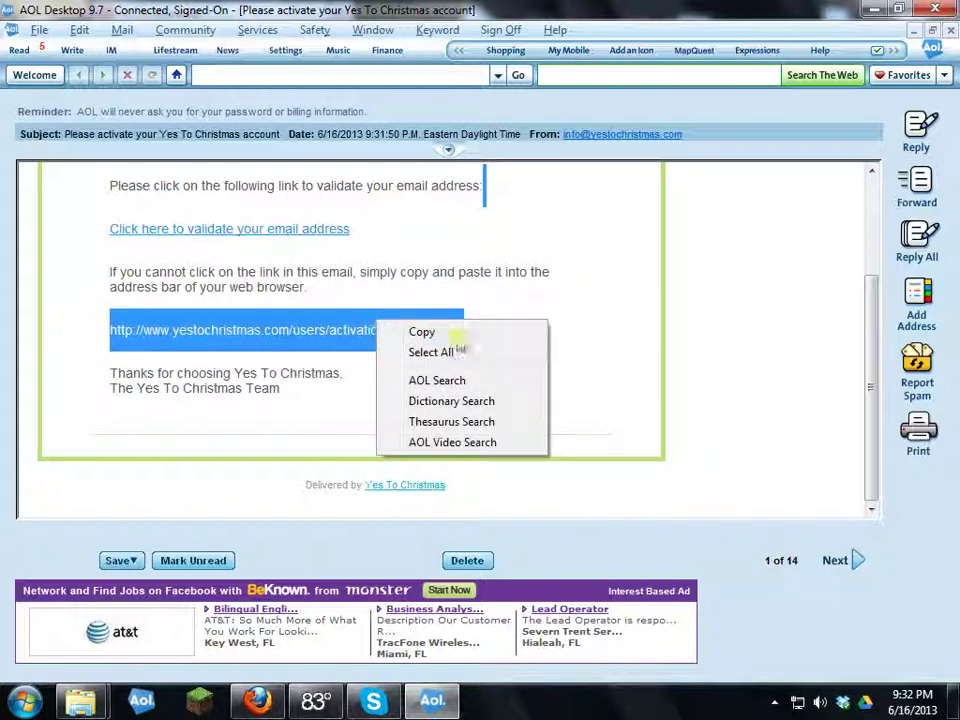
left_click(428, 330)
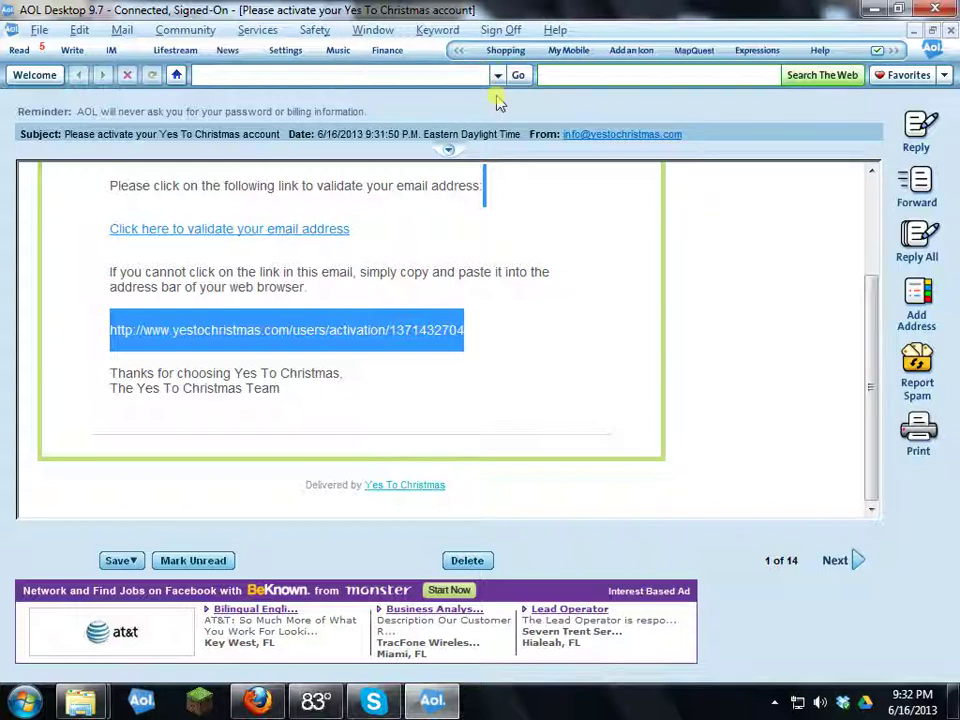
Step: Follow the 'Click here to validate your email address' link to activate the account
left_click(236, 228)
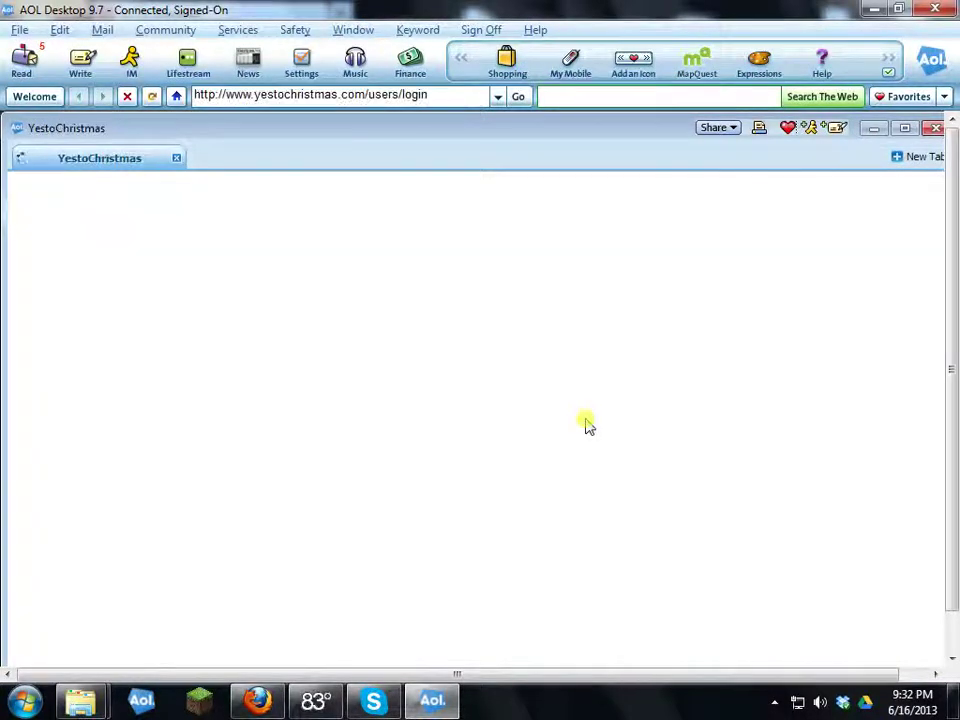
scroll(431, 382, "down", 2)
scroll(431, 380, "up", 2)
scroll(306, 326, "down", 2)
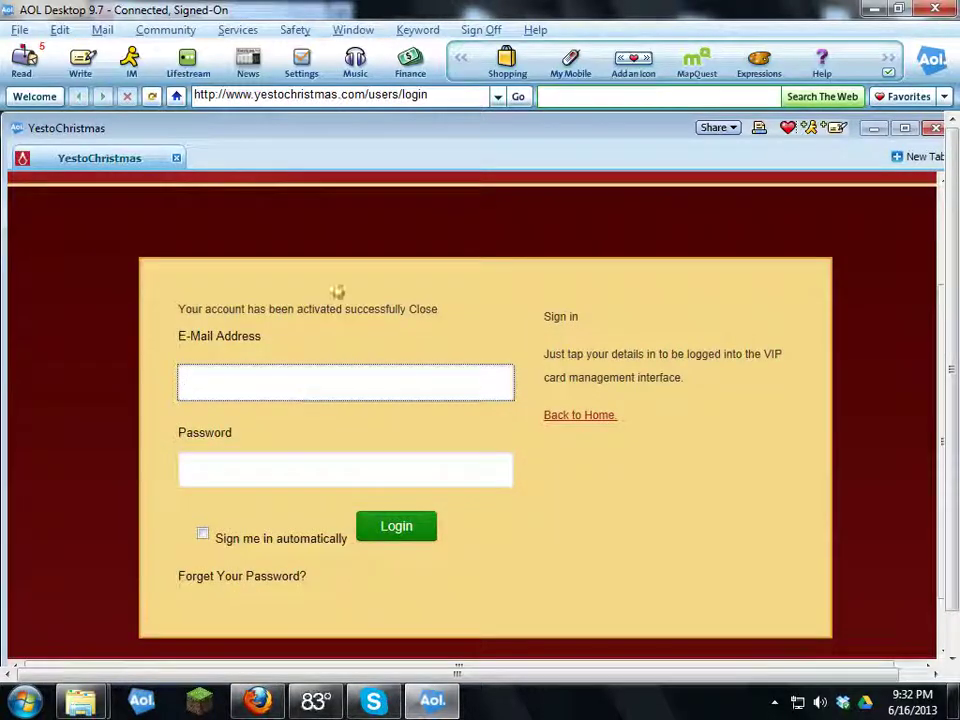
scroll(479, 371, "up", 1)
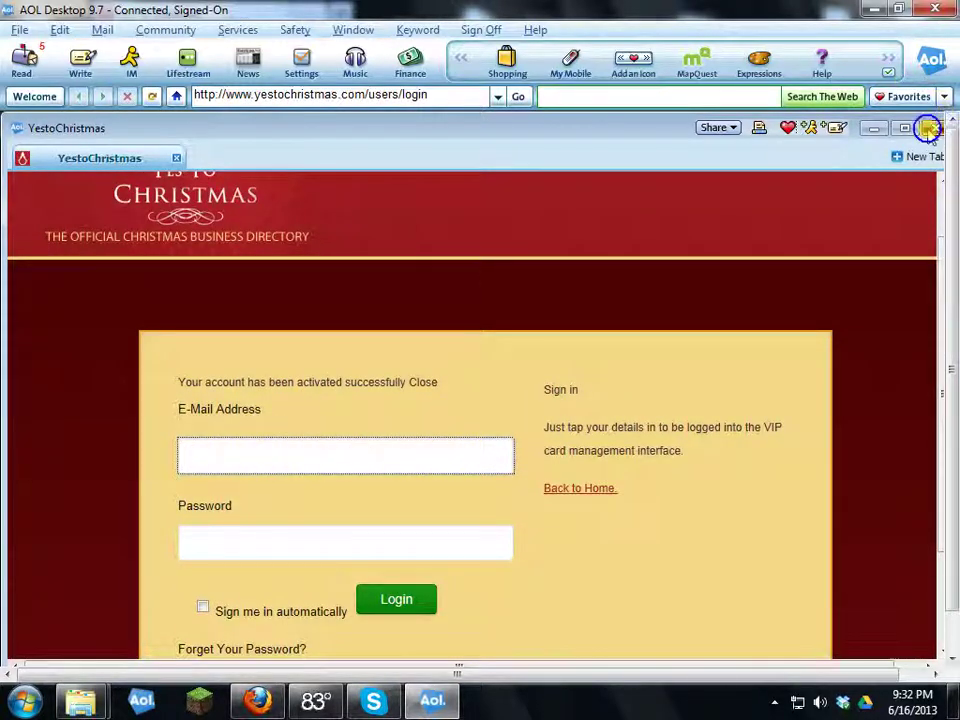
Step: Close the AOL browser window and open the Yes To Christmas sign-in page in Firefox
left_click(934, 128)
key("alt+Tab")
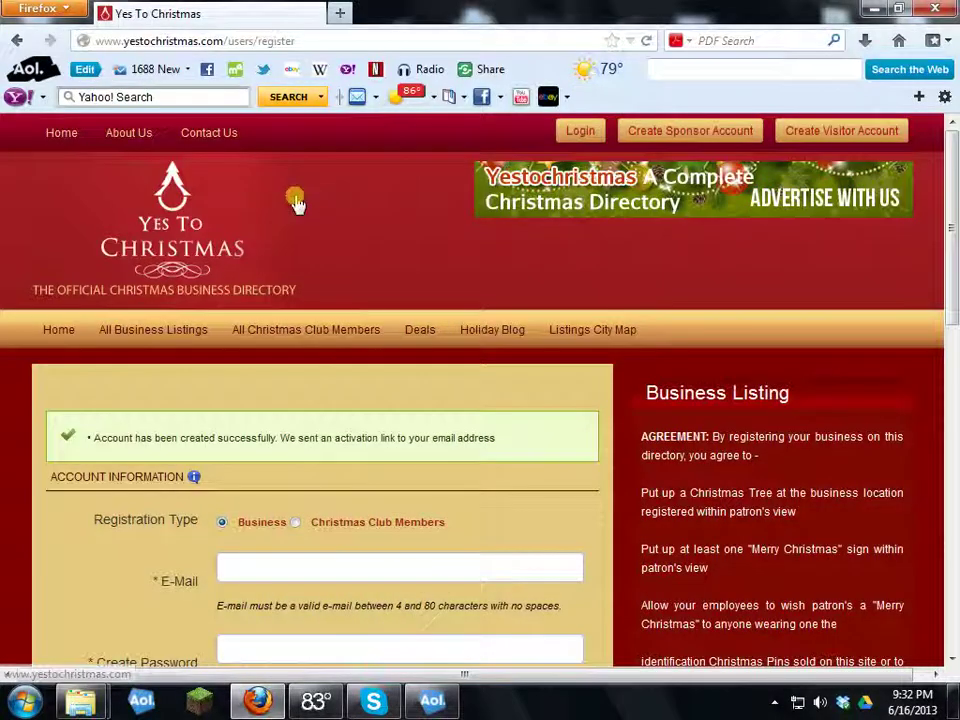
left_click(171, 225)
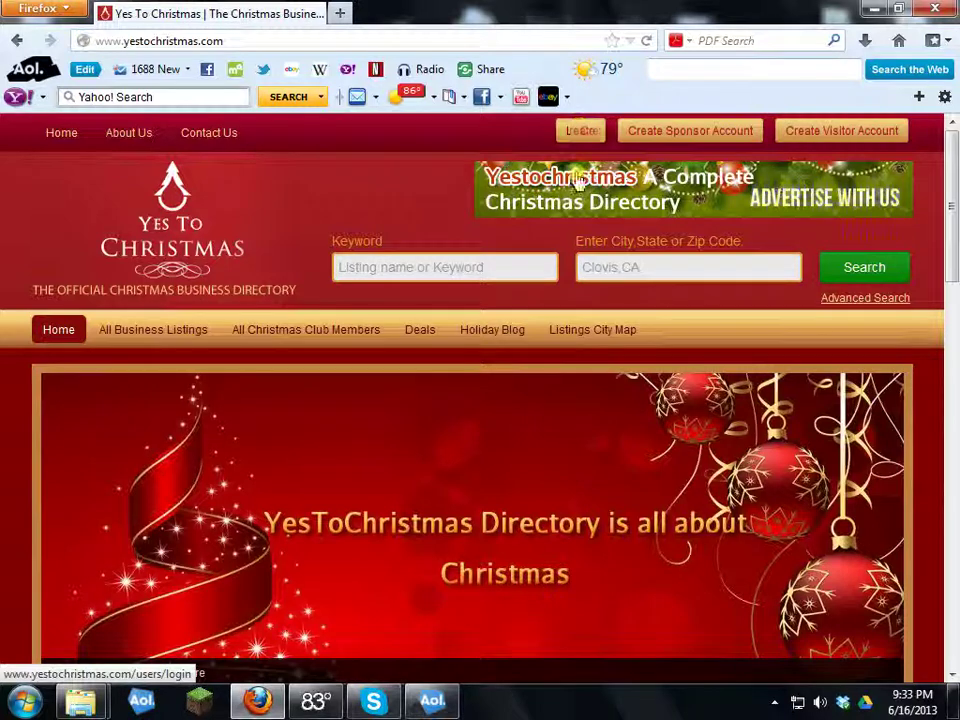
left_click(578, 133)
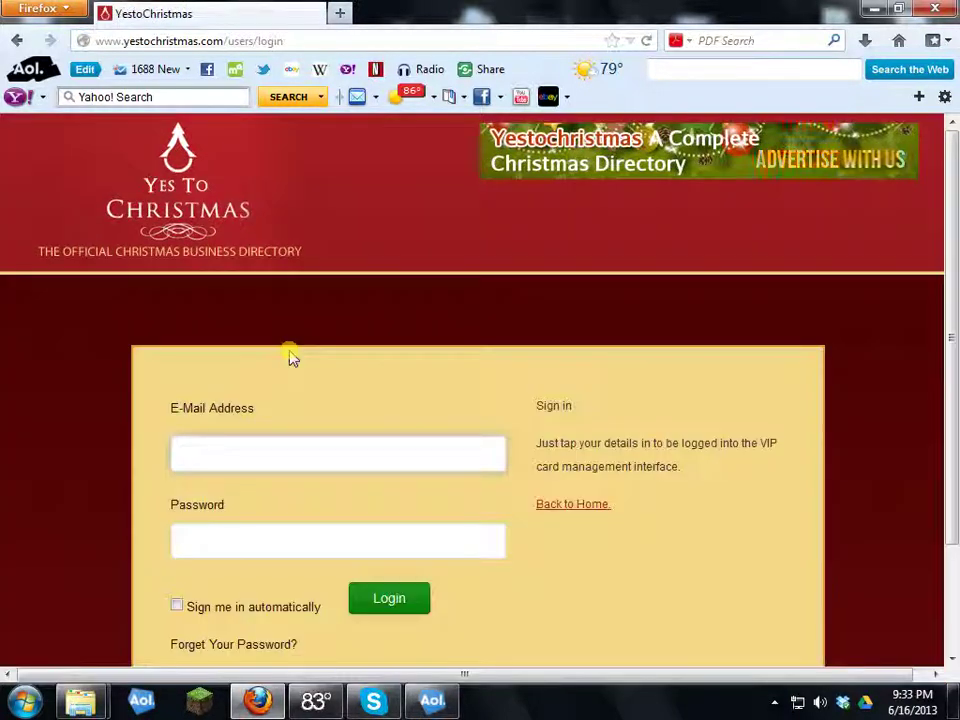
scroll(299, 378, "down", 2)
Step: Fill in the saved account e-mail and password, tick 'Sign me in automatically', and log in
left_click(309, 322)
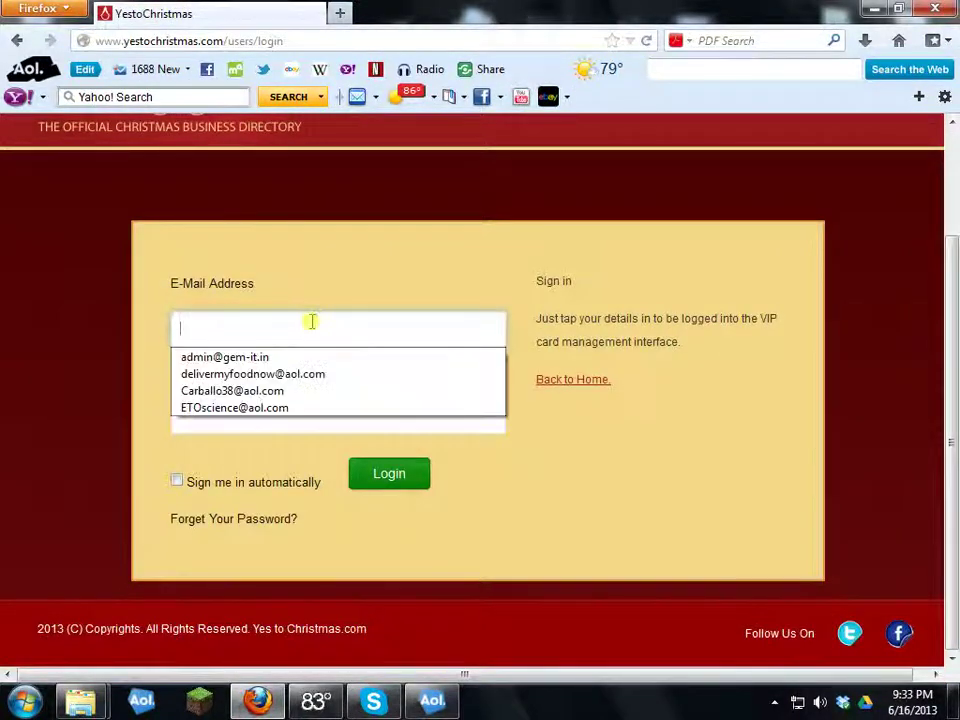
left_click(220, 408)
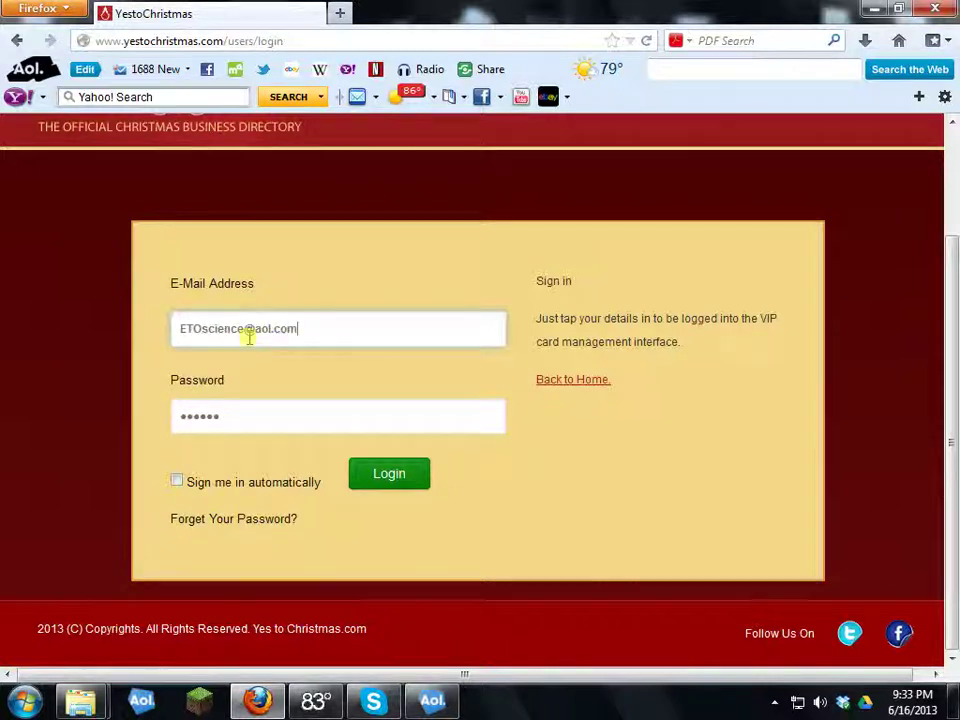
left_click(177, 482)
left_click(400, 474)
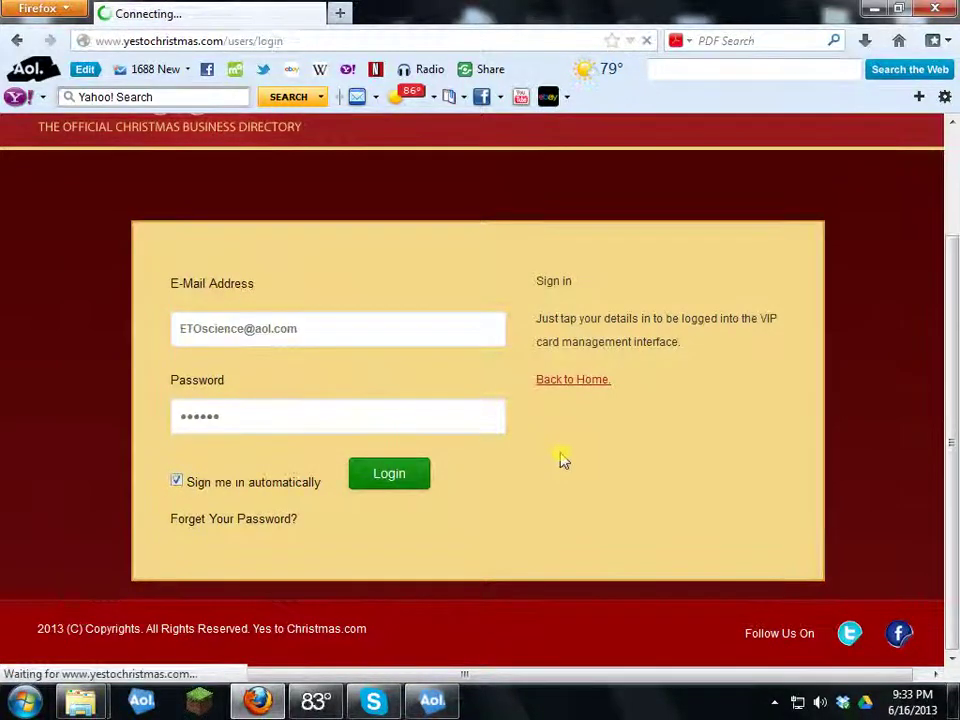
Step: Look through the members area to find the Add Your Listing section
scroll(311, 407, "down", 5)
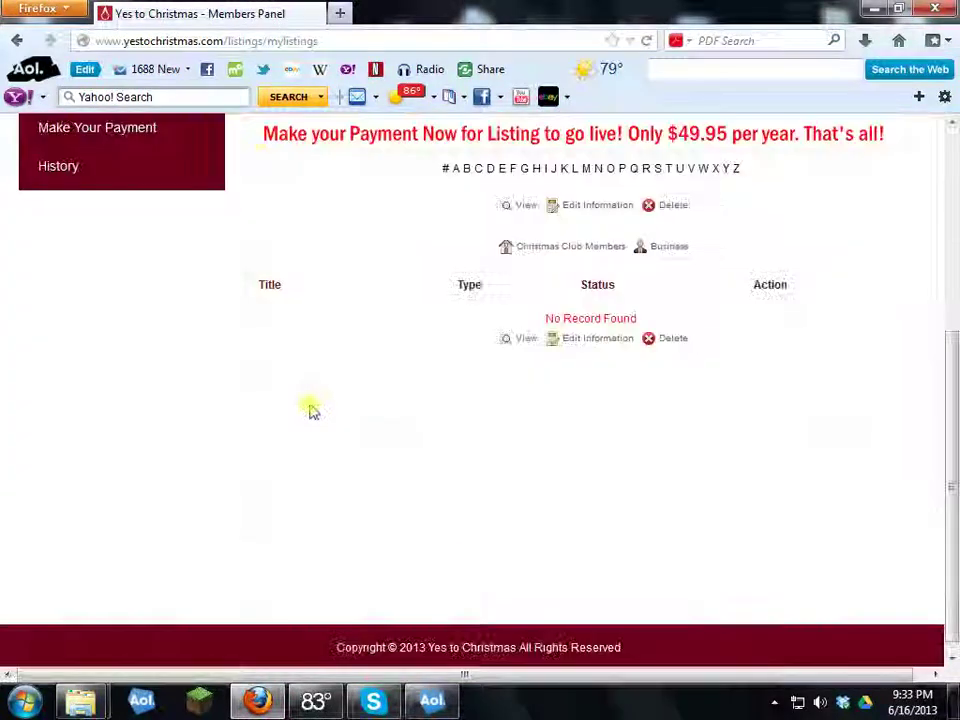
scroll(311, 407, "up", 3)
scroll(399, 272, "up", 2)
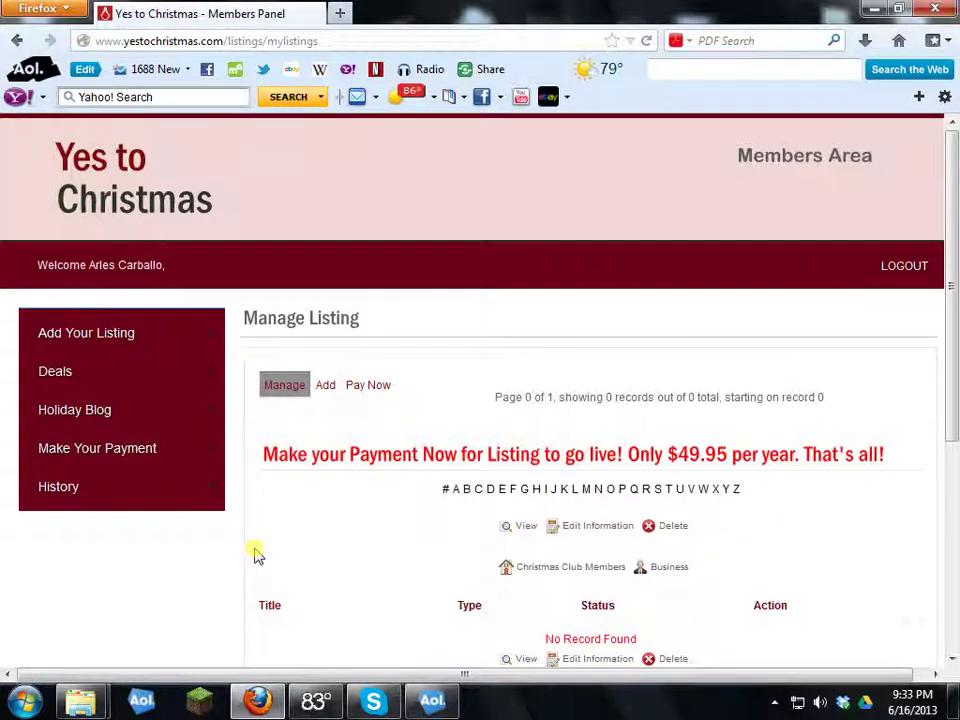
scroll(290, 525, "down", 1)
scroll(290, 522, "down", 1)
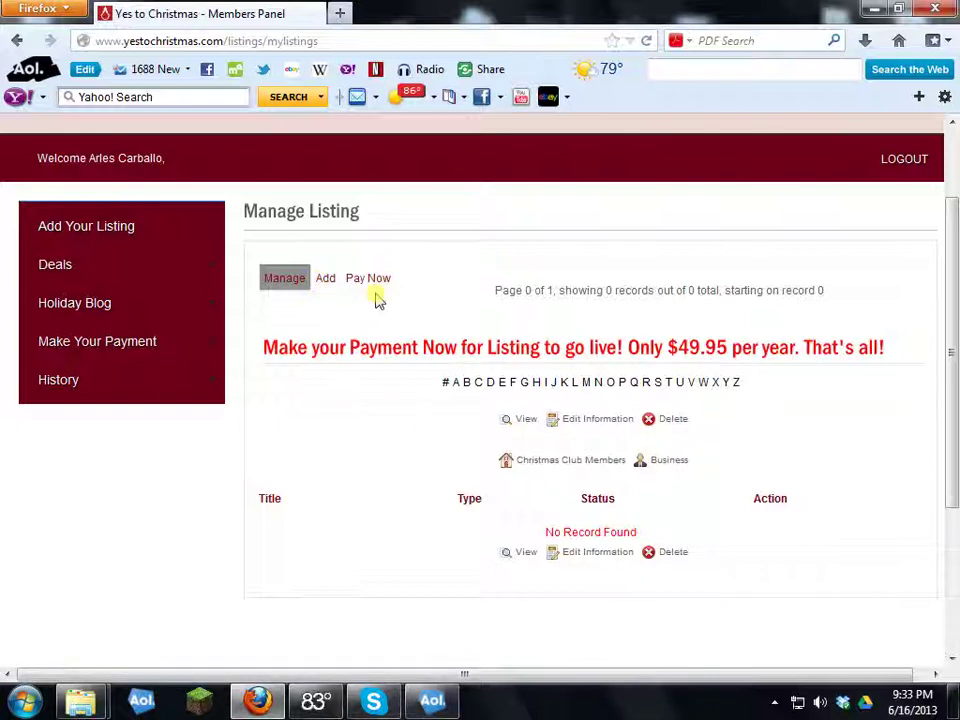
scroll(380, 284, "up", 2)
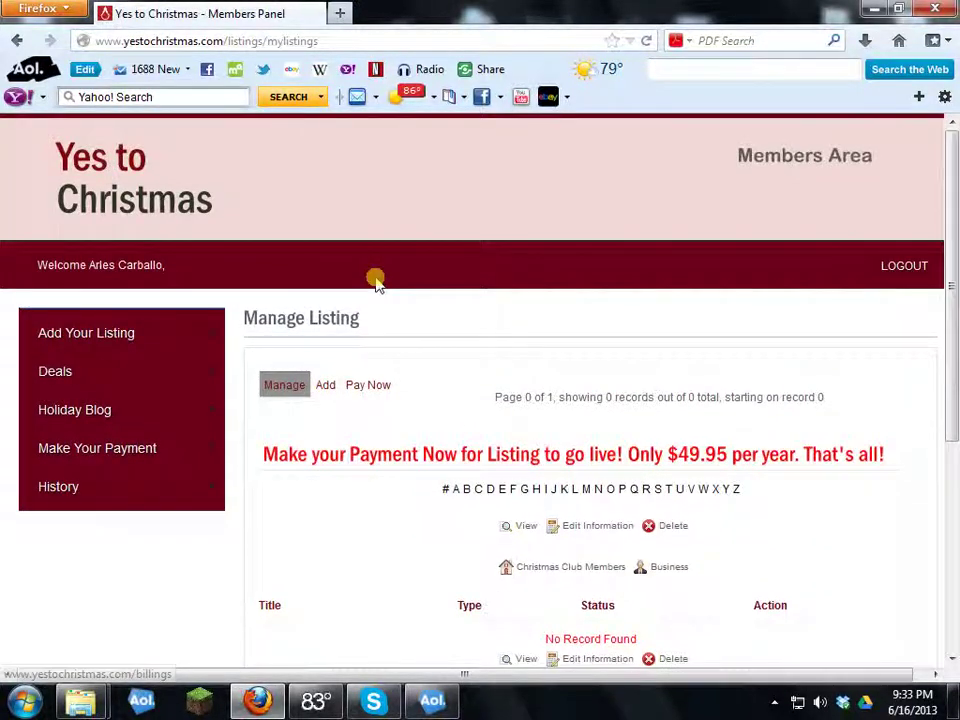
scroll(400, 270, "down", 2)
mouse_move(71, 230)
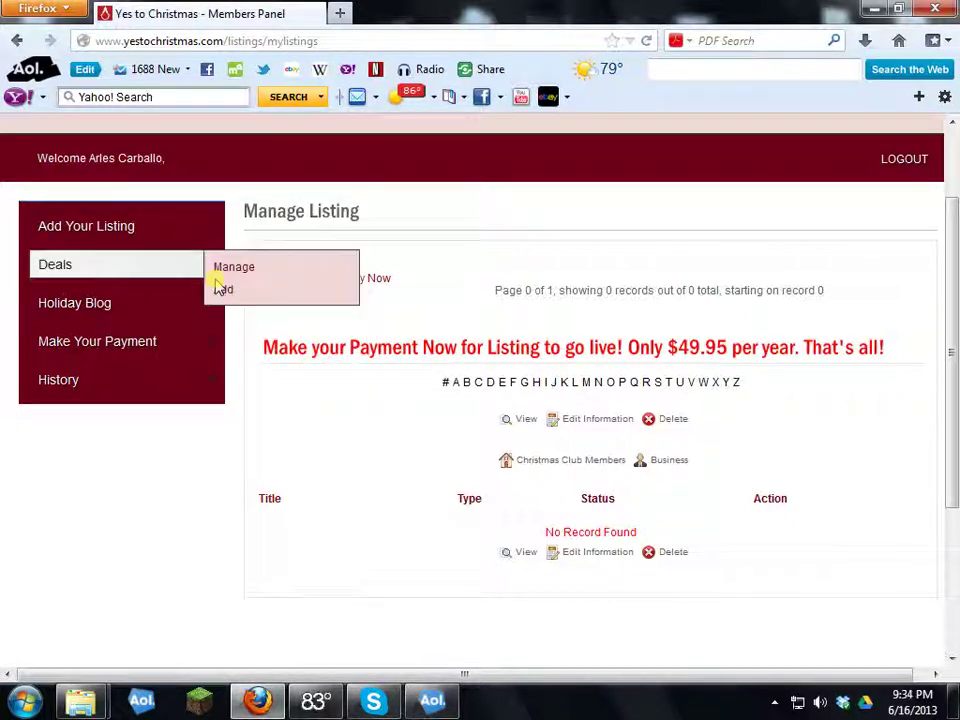
mouse_move(124, 225)
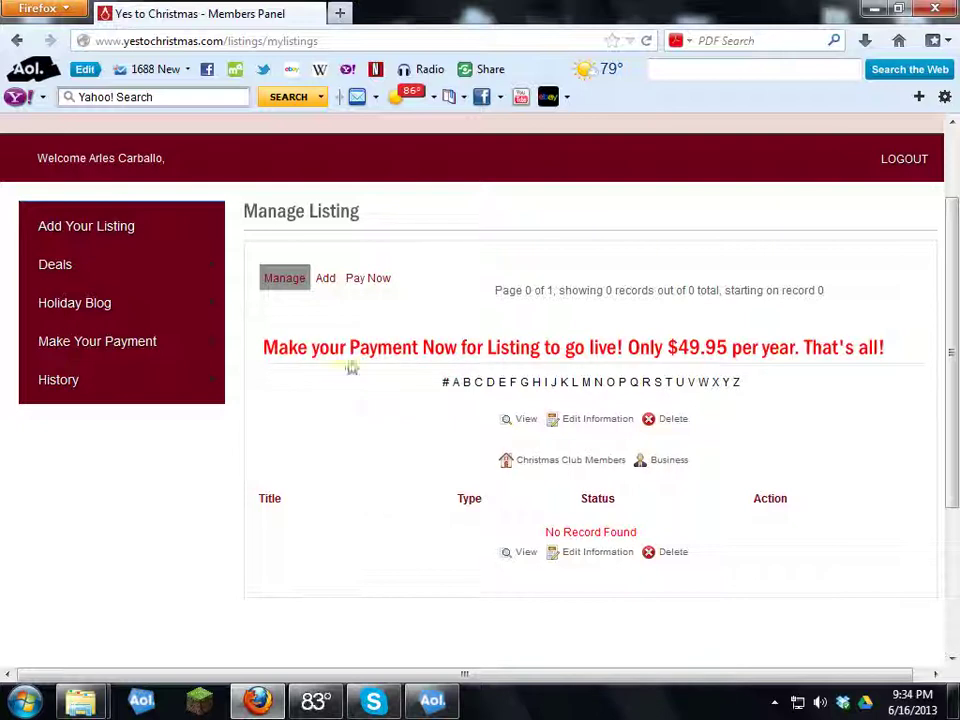
Step: Open the Add Listing form for a new business and select the Listing Name field
left_click(325, 280)
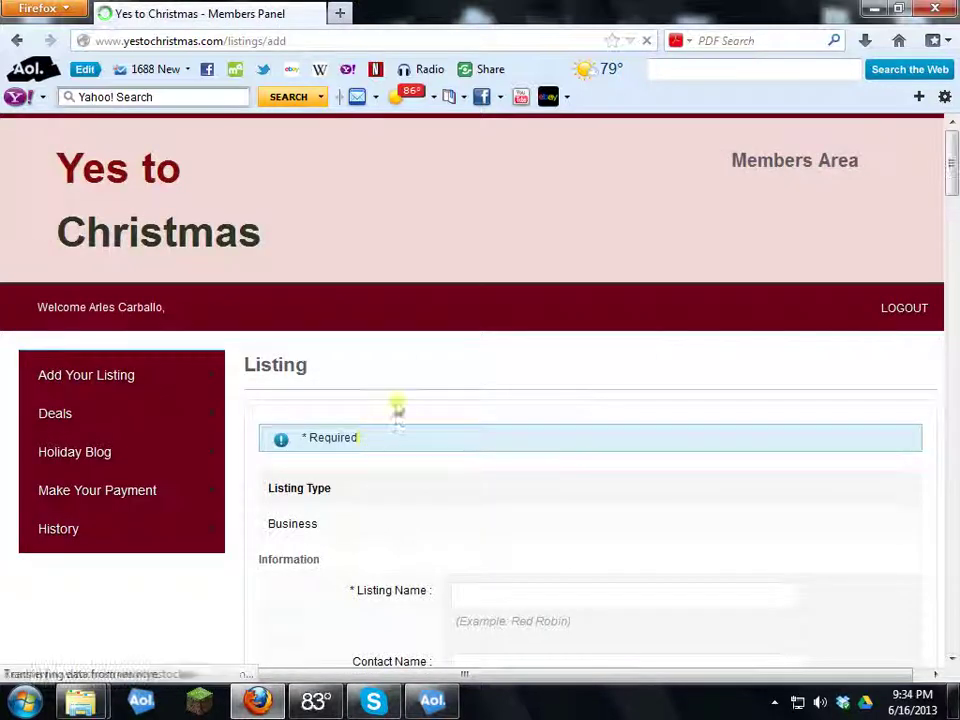
scroll(395, 415, "down", 2)
scroll(395, 420, "down", 5)
scroll(440, 190, "up", 2)
left_click(467, 226)
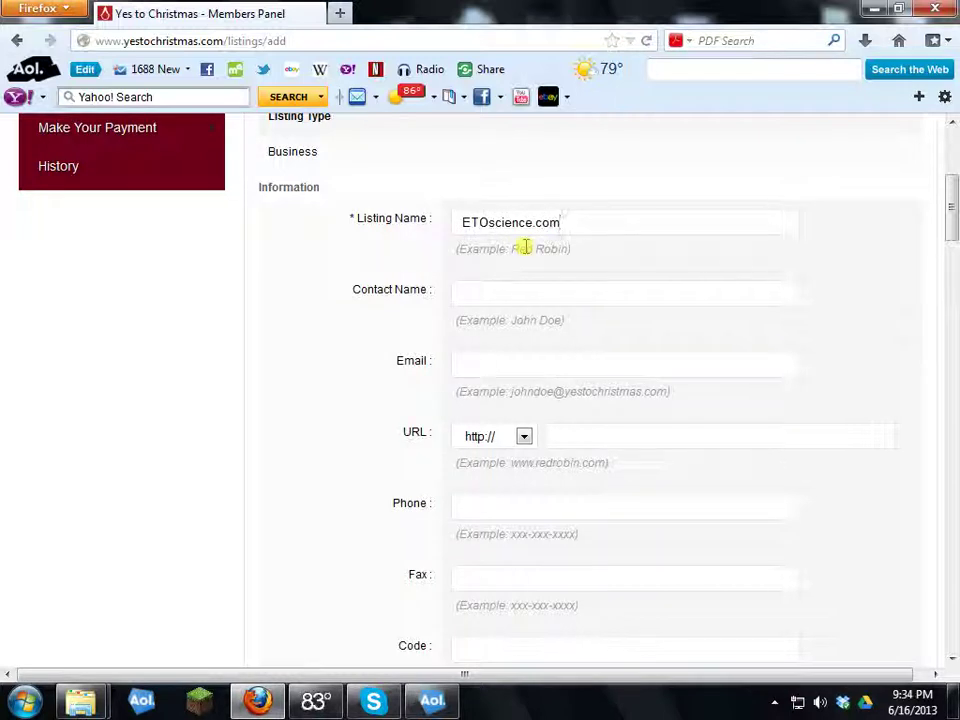
Step: Enter the contact name from the suggestion and the contact e-mail address
left_click(548, 293)
type("A")
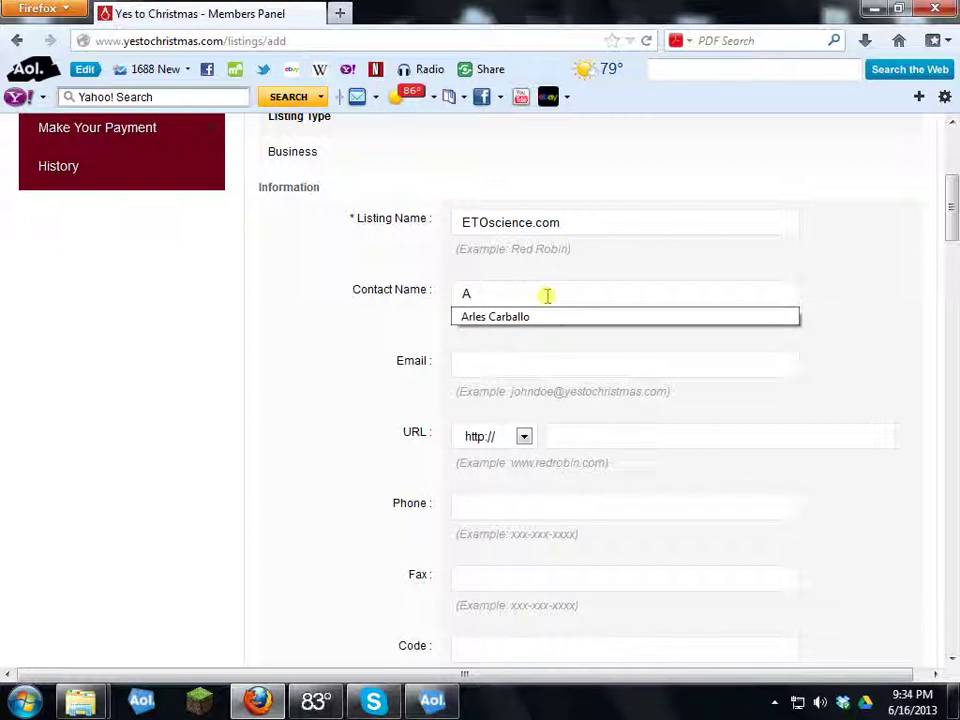
key("Down")
key("Tab")
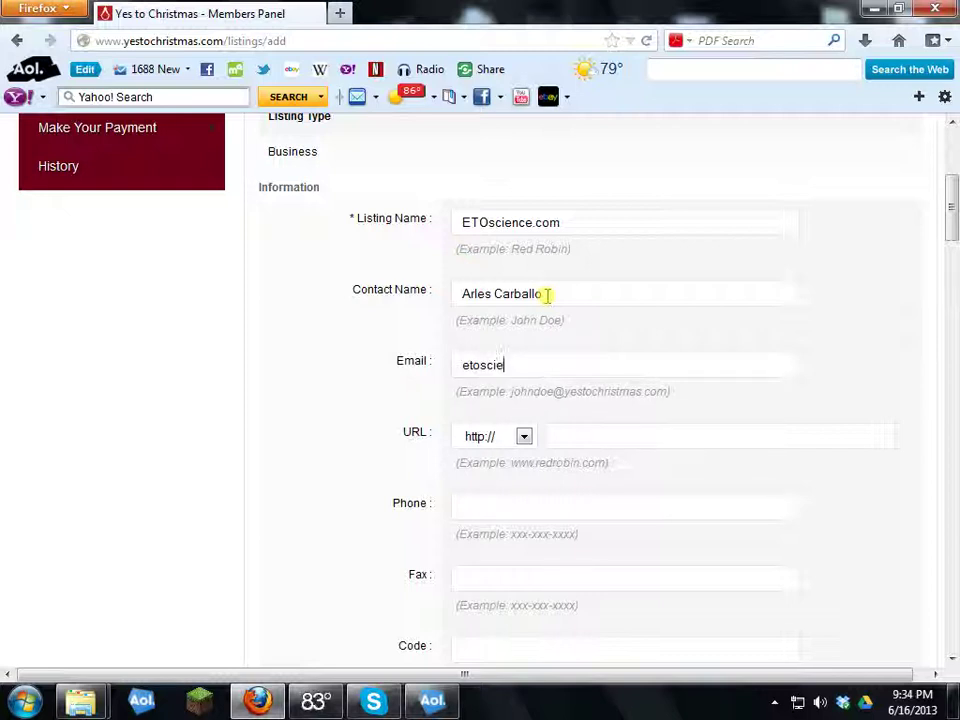
type("@la")
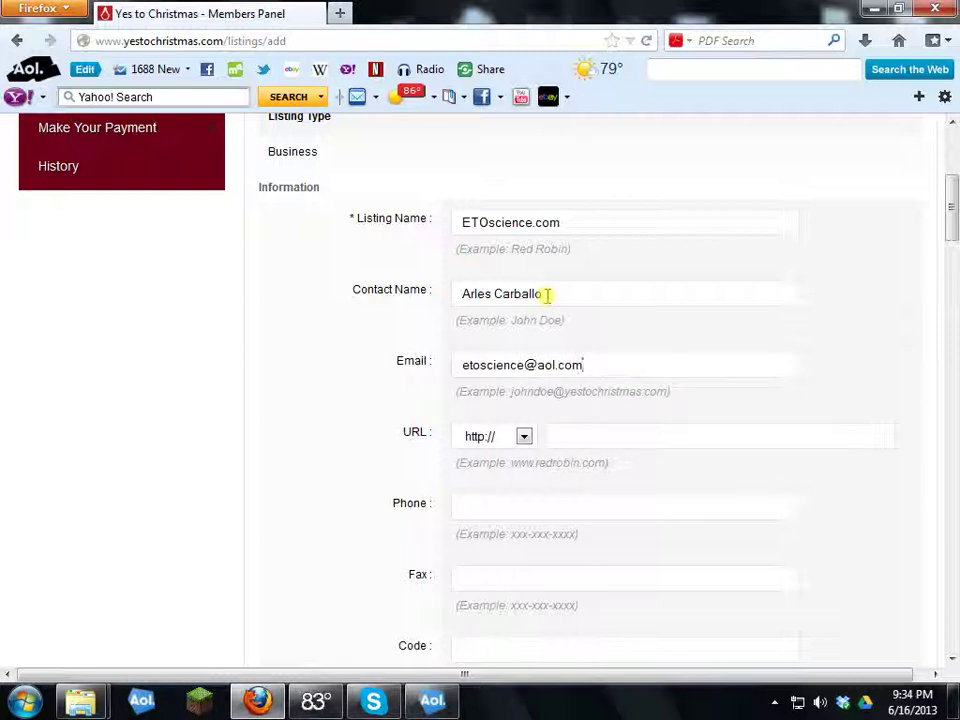
scroll(568, 349, "down", 2)
left_click(579, 321)
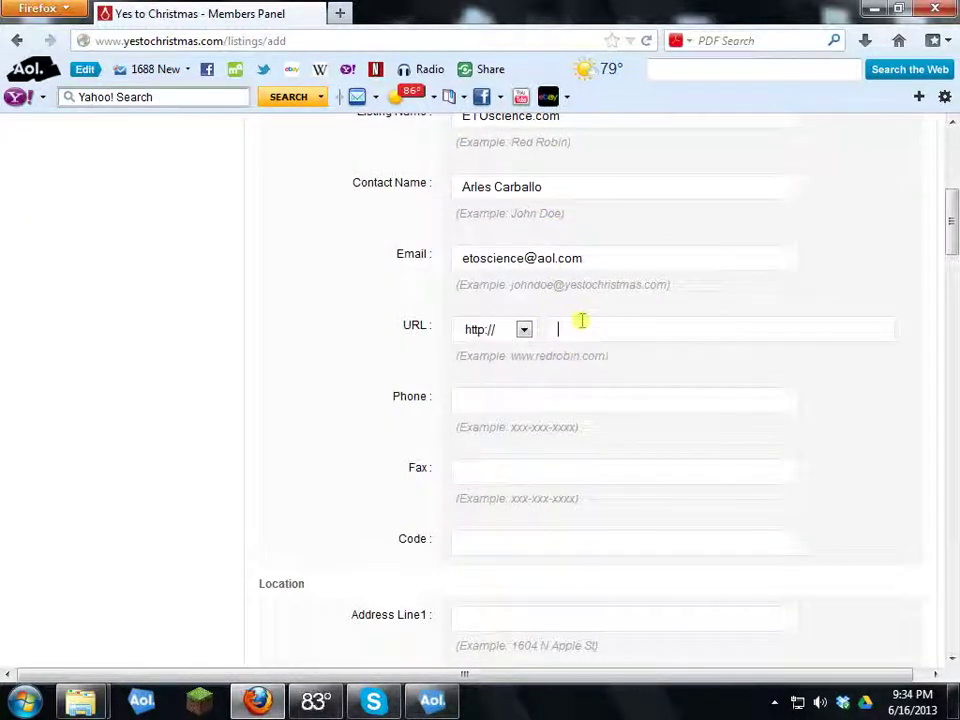
type("www.")
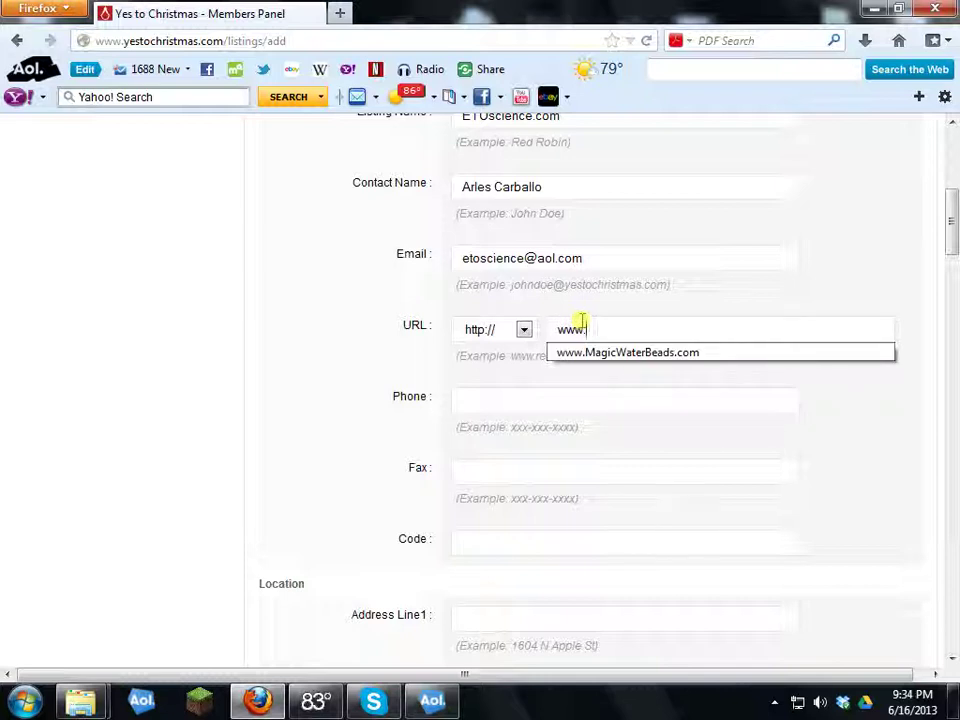
type("etoscience")
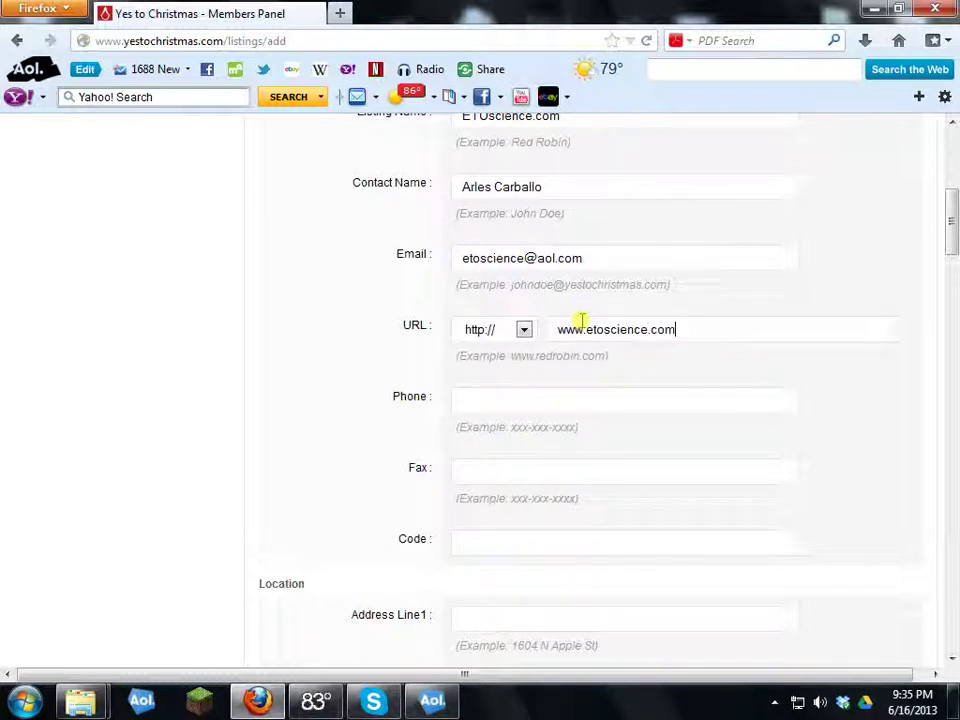
type(".com")
scroll(582, 318, "down", 2)
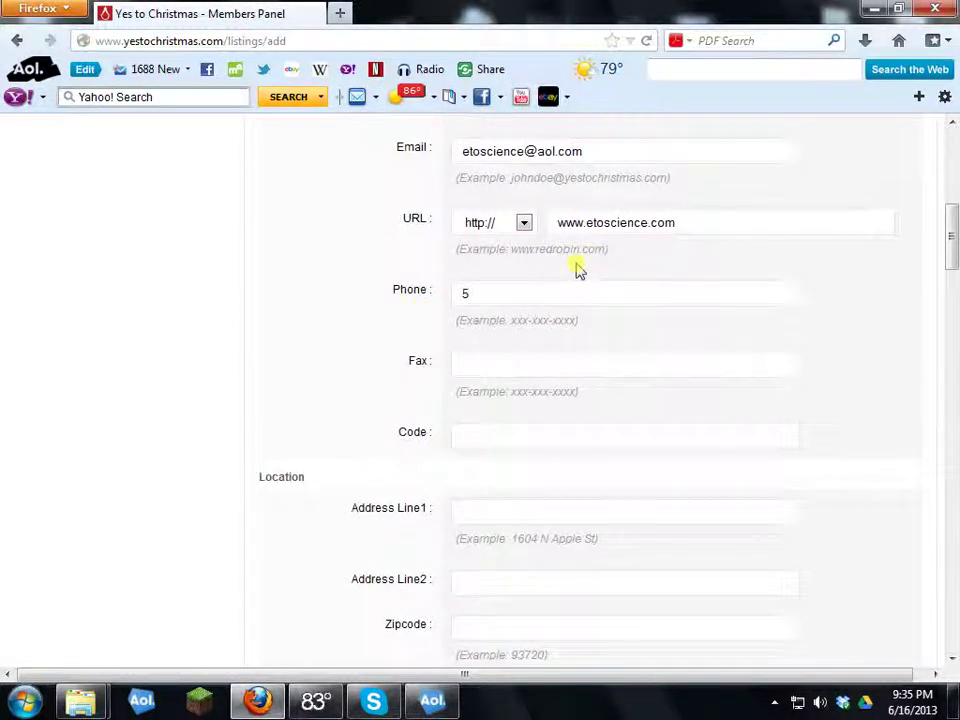
type("3")
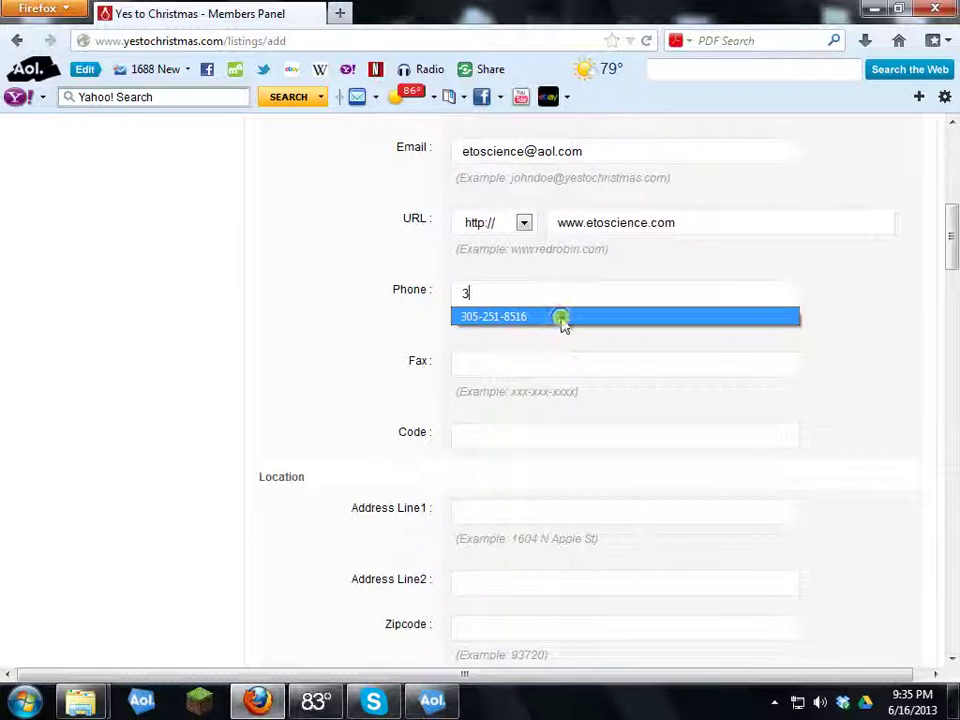
left_click(561, 317)
left_click(498, 370)
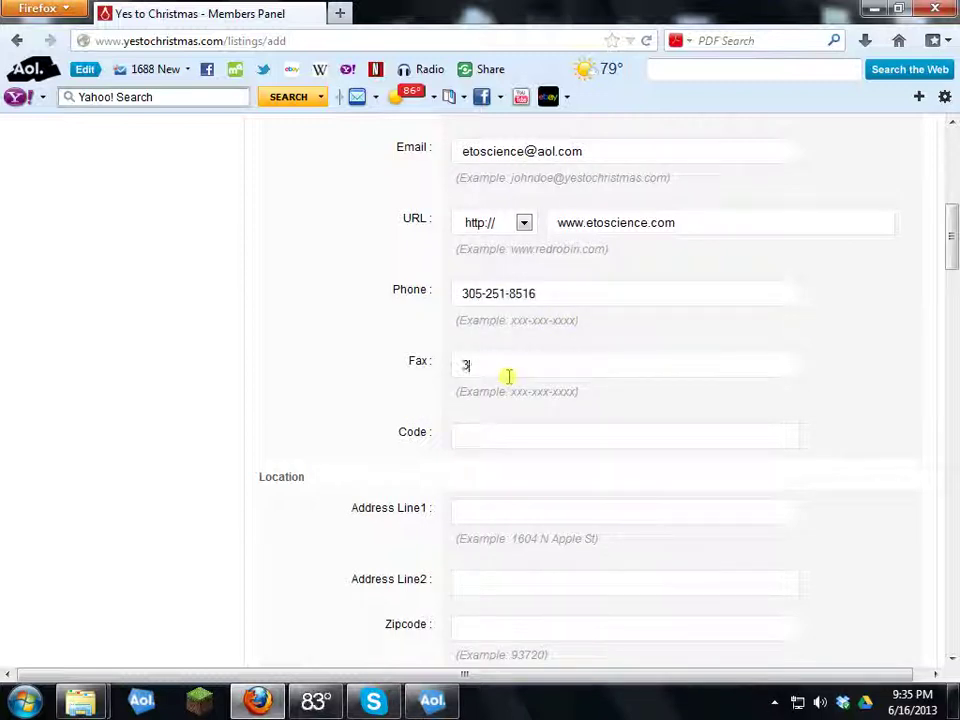
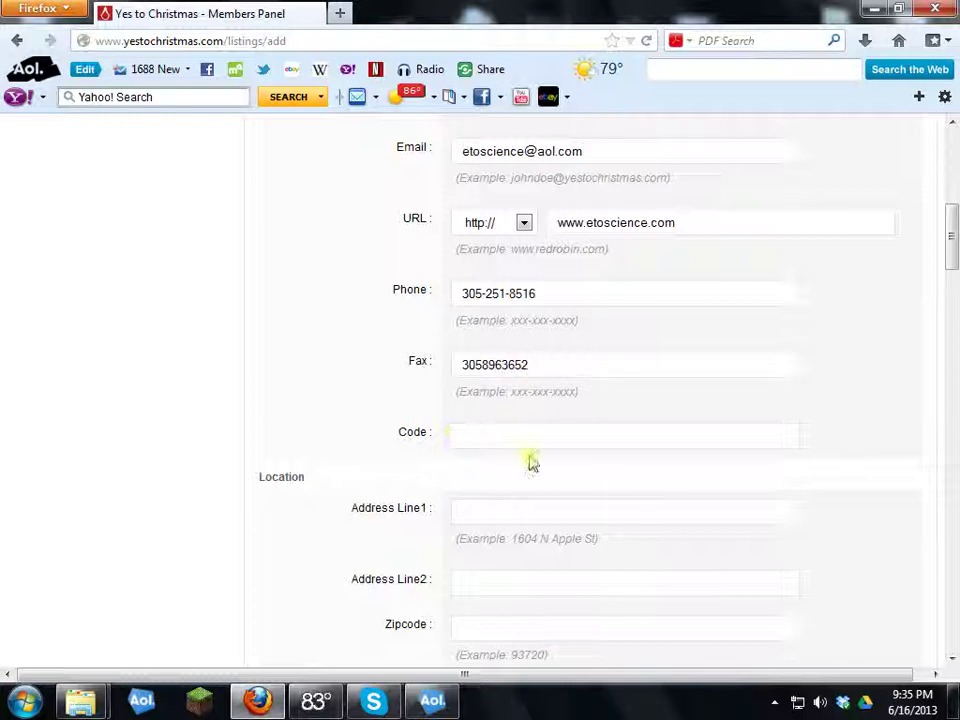
left_click(499, 437)
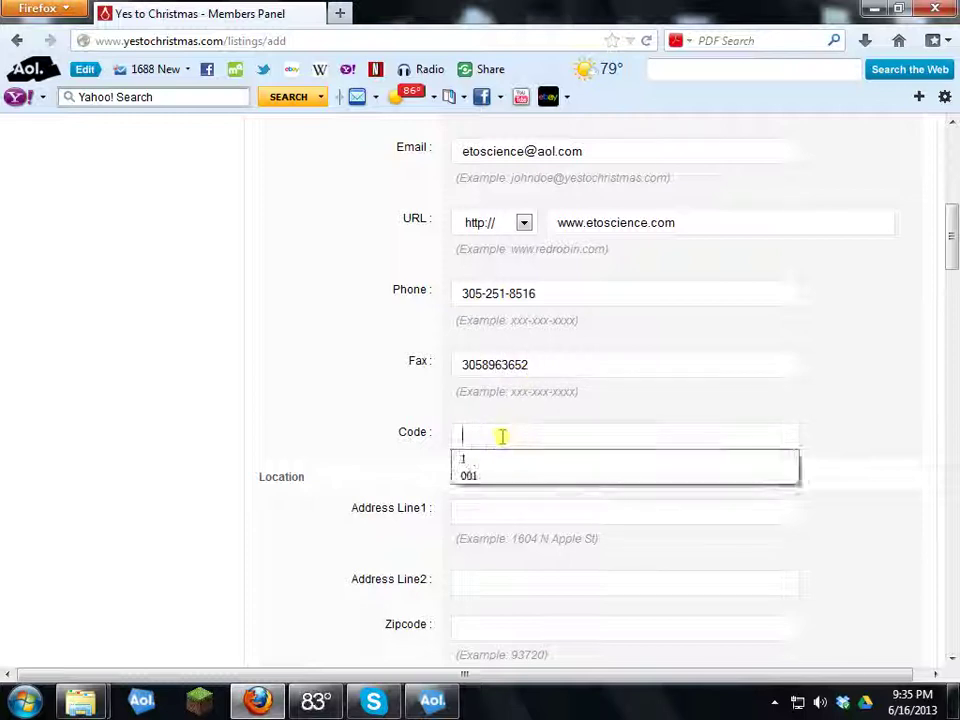
scroll(503, 437, "down", 2)
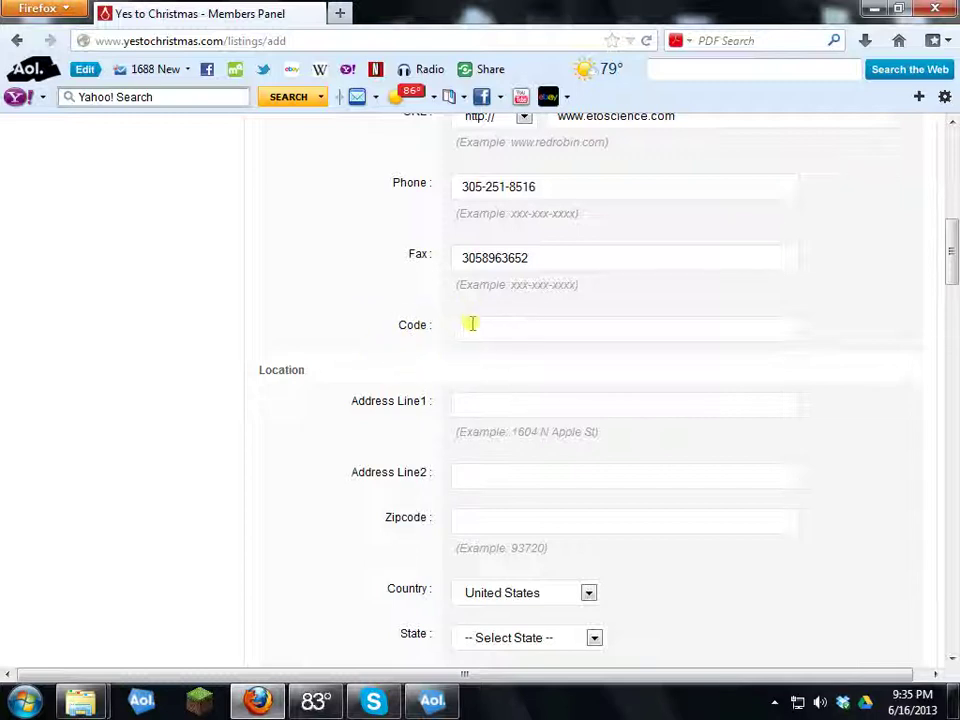
Step: Enter SANTA as the listing code
left_click(540, 328)
left_click(455, 328)
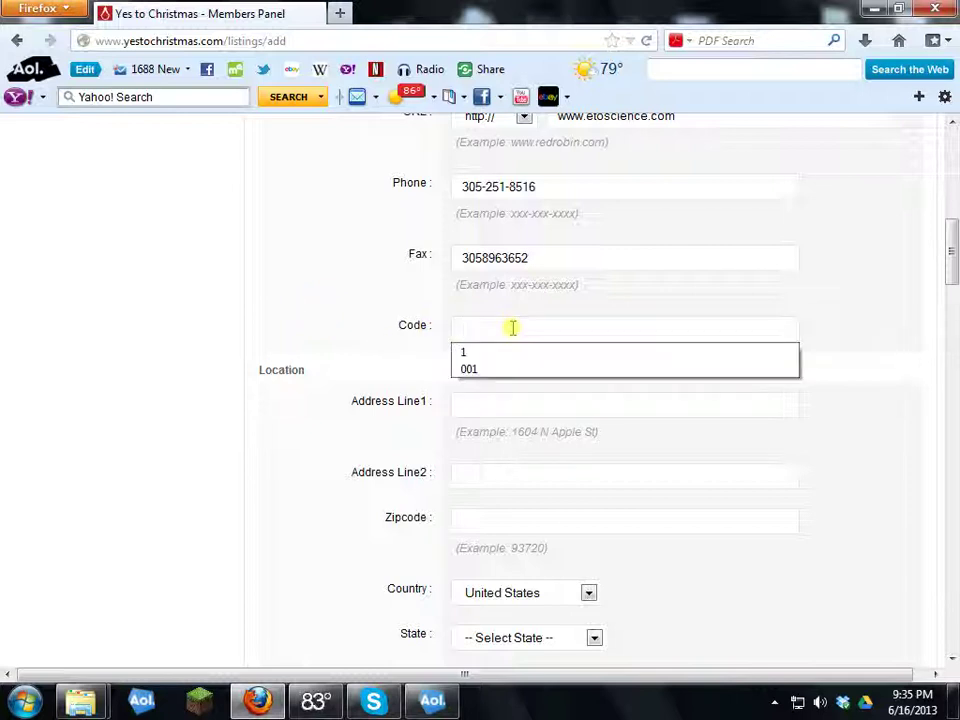
key("Caps_Lock")
type("SANTA")
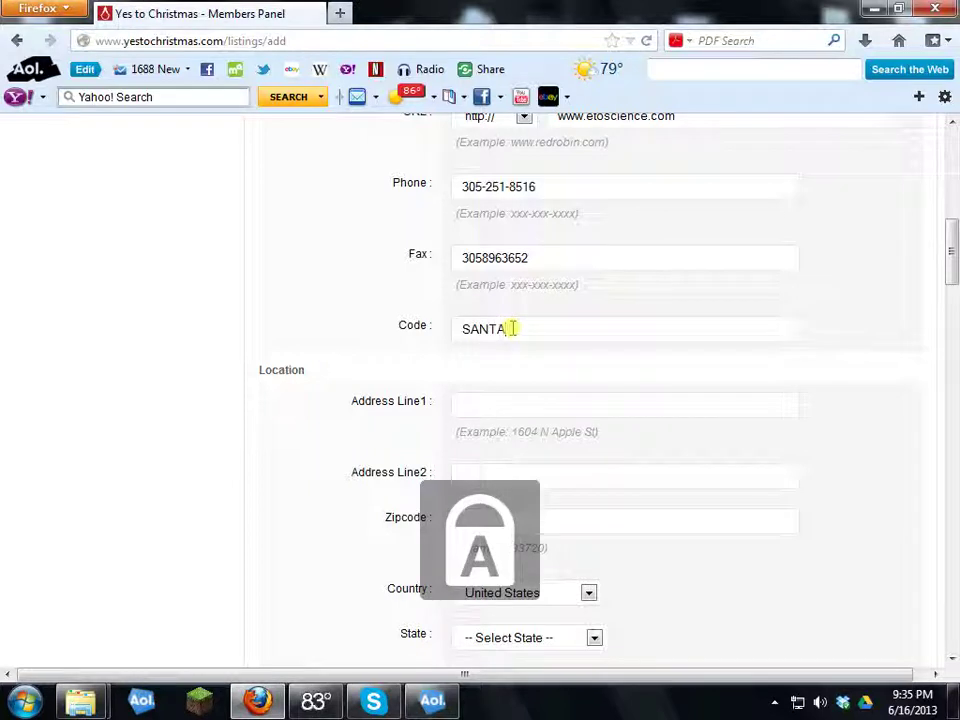
scroll(521, 371, "down", 5)
scroll(508, 381, "up", 5)
scroll(528, 346, "down", 1)
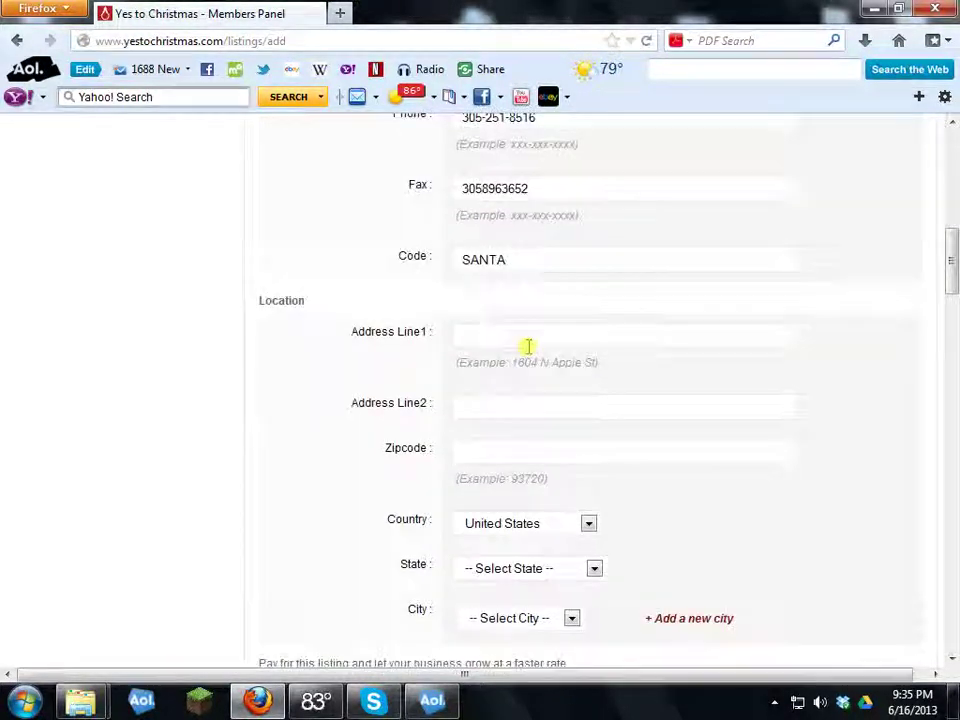
left_click(508, 224)
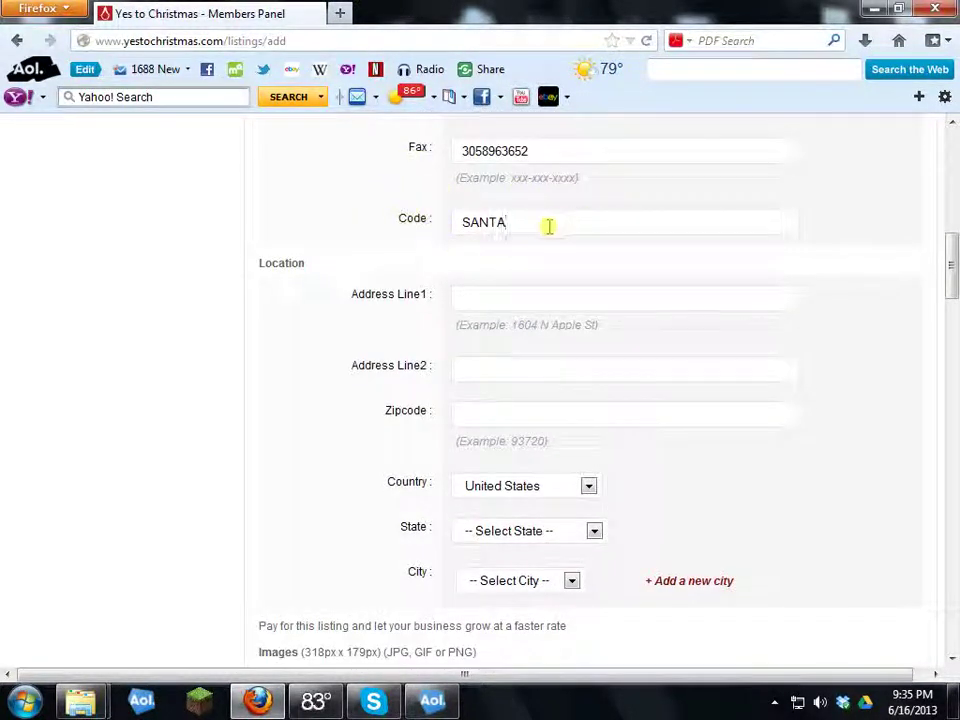
Step: Fill in the street address and zipcode from the autocomplete suggestions
left_click(463, 299)
type("132")
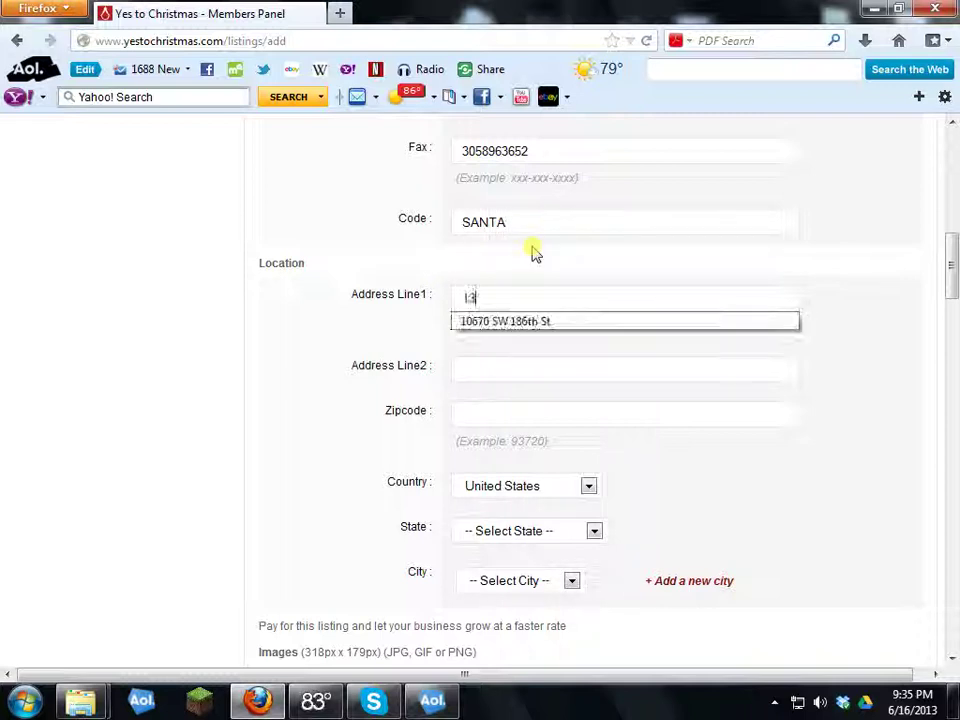
key("BackSpace")
key("BackSpace")
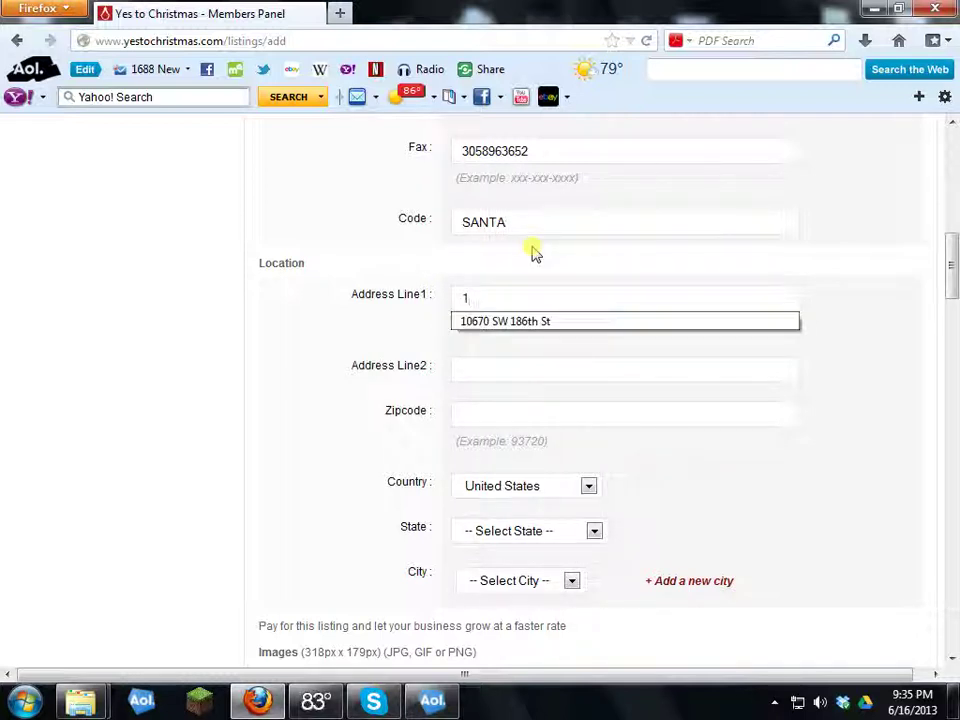
left_click(522, 322)
left_click(529, 410)
type("33186")
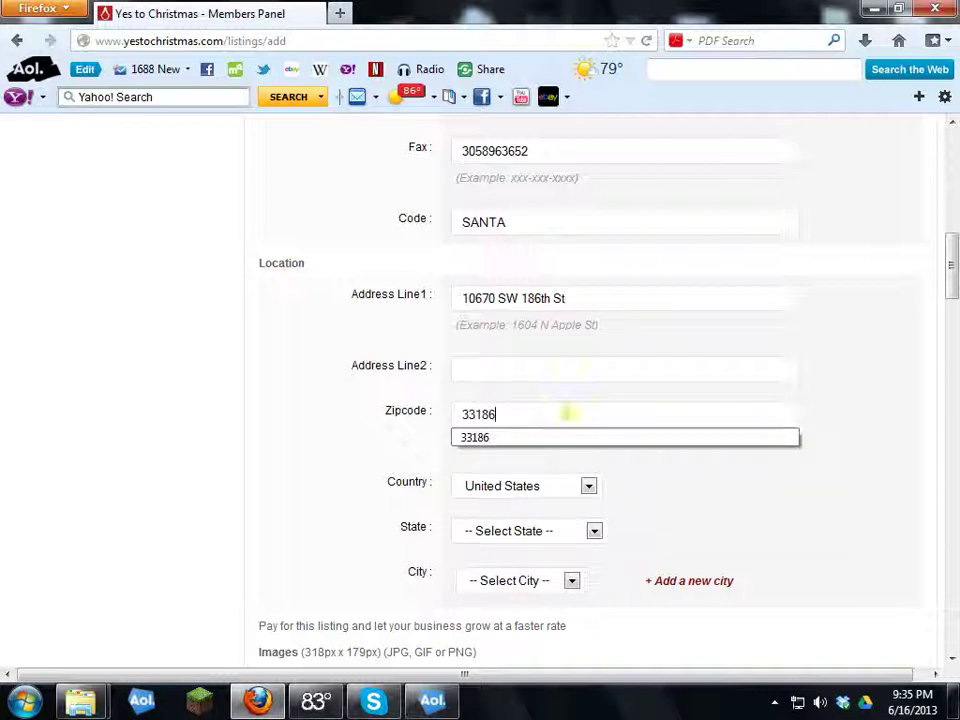
left_click(519, 441)
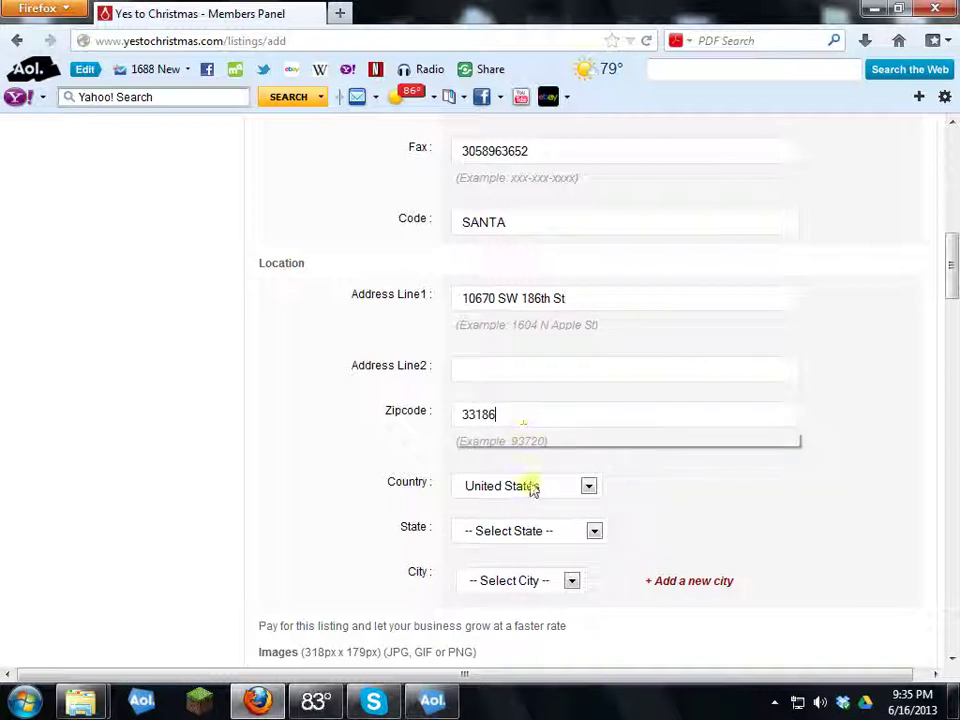
Step: Set the listing's state to Florida and city to Miami
left_click(549, 534)
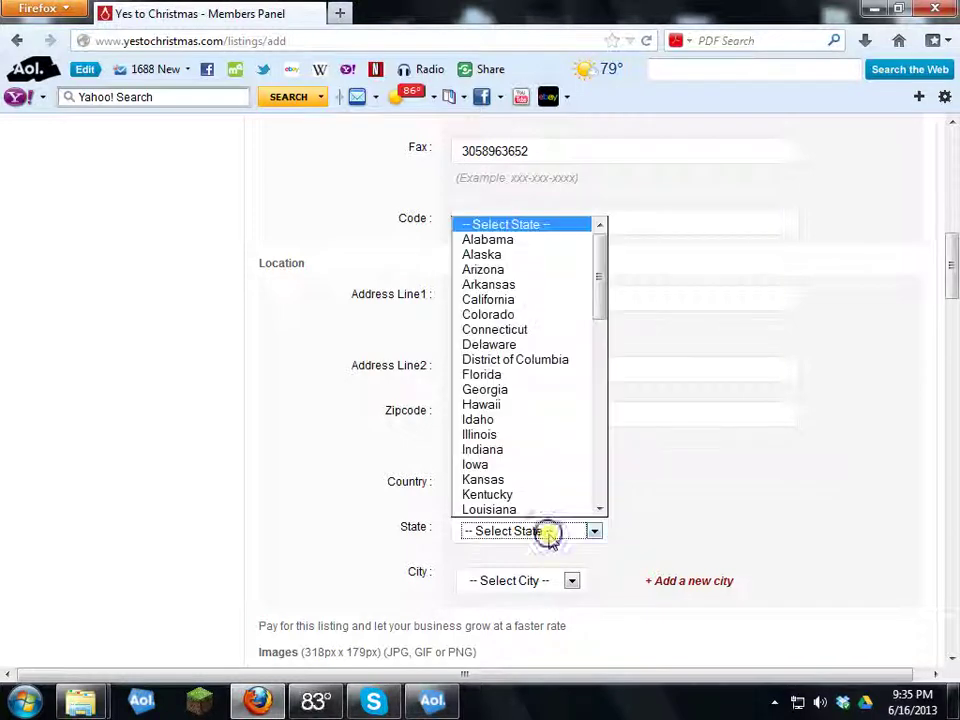
key("f")
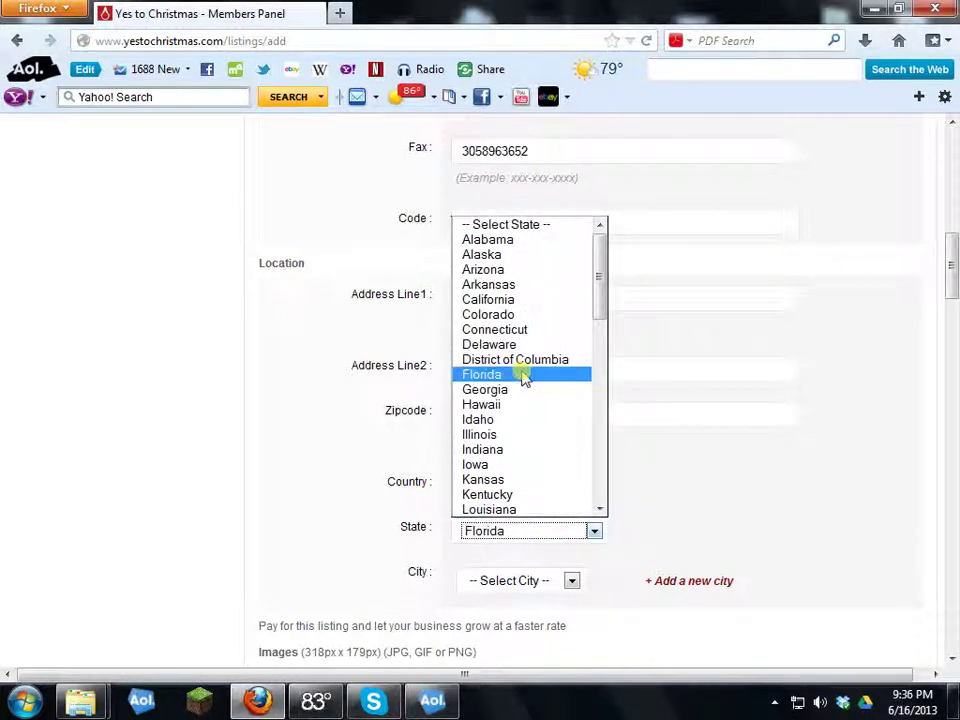
left_click(522, 375)
left_click(557, 580)
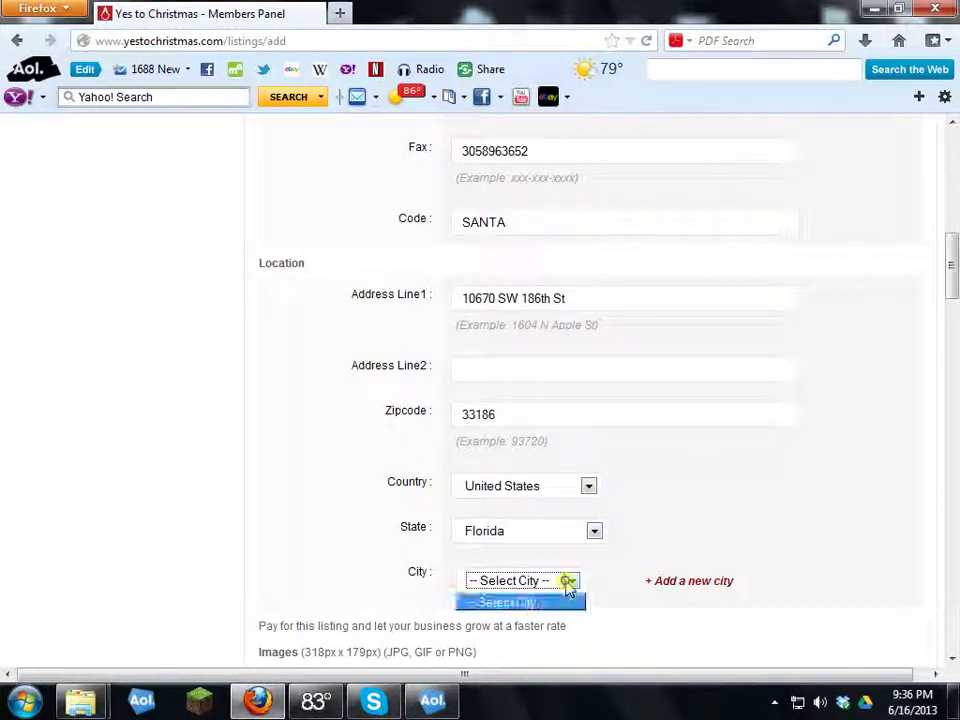
left_click(566, 581)
key("m")
left_click_drag(681, 420, 686, 432)
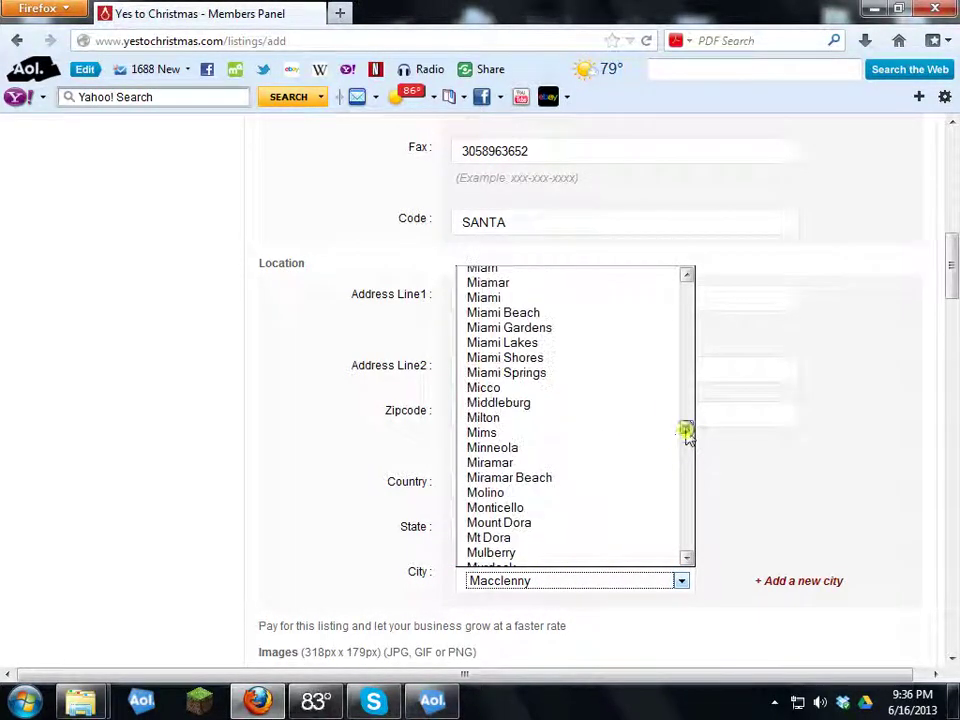
left_click(492, 298)
scroll(530, 500, "down", 5)
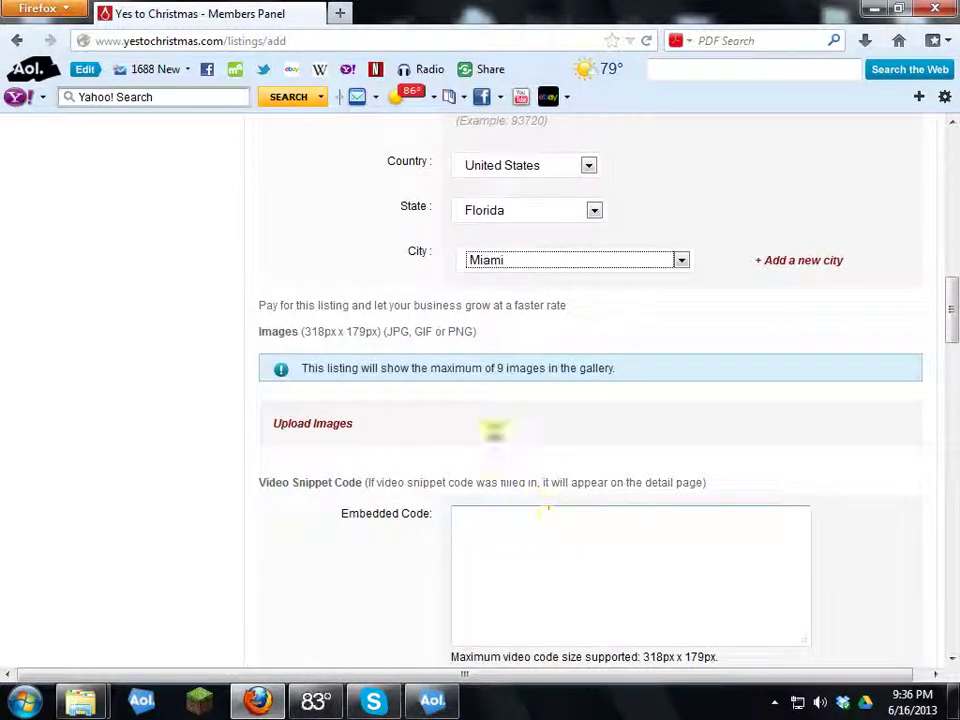
scroll(283, 448, "down", 2)
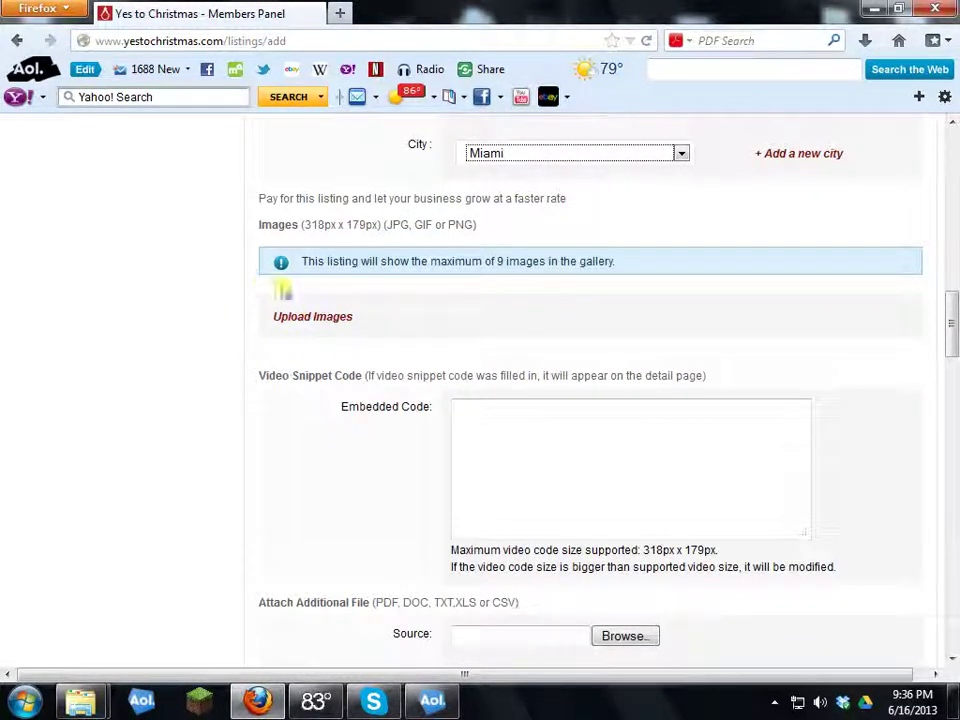
left_click(270, 320)
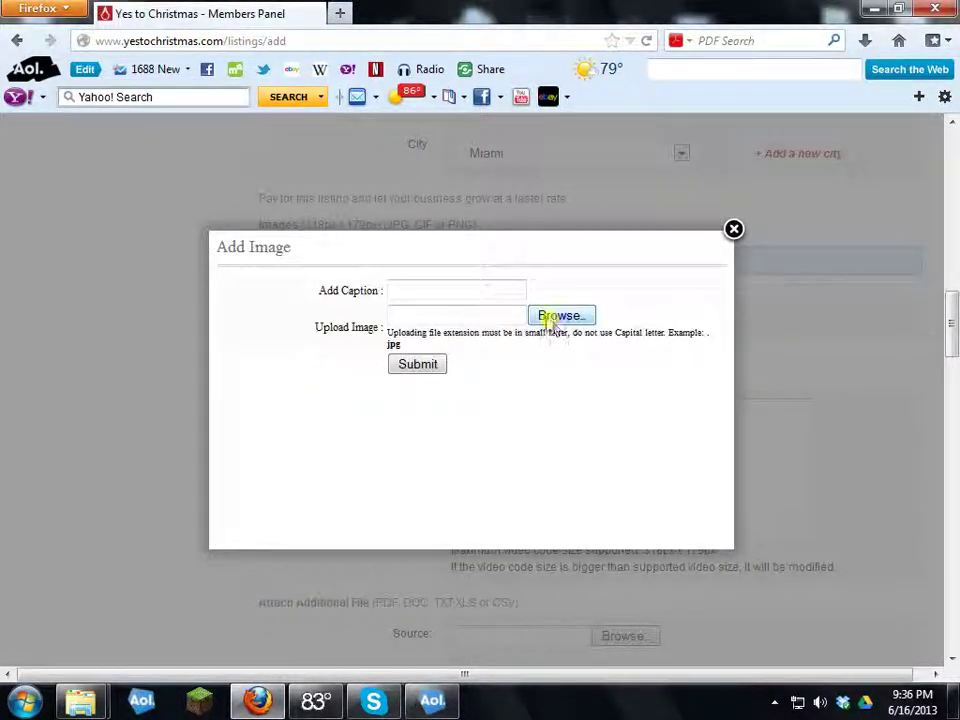
Step: Upload the scientist 1 picture from Documents > etoscience.com pics to the listing
left_click(546, 318)
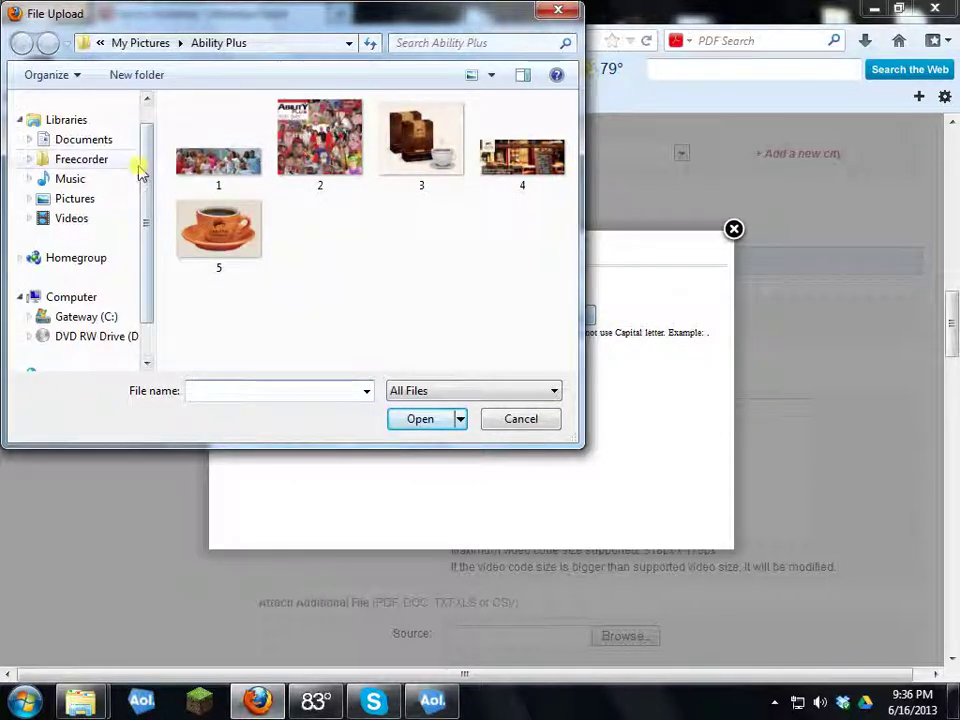
left_click(80, 139)
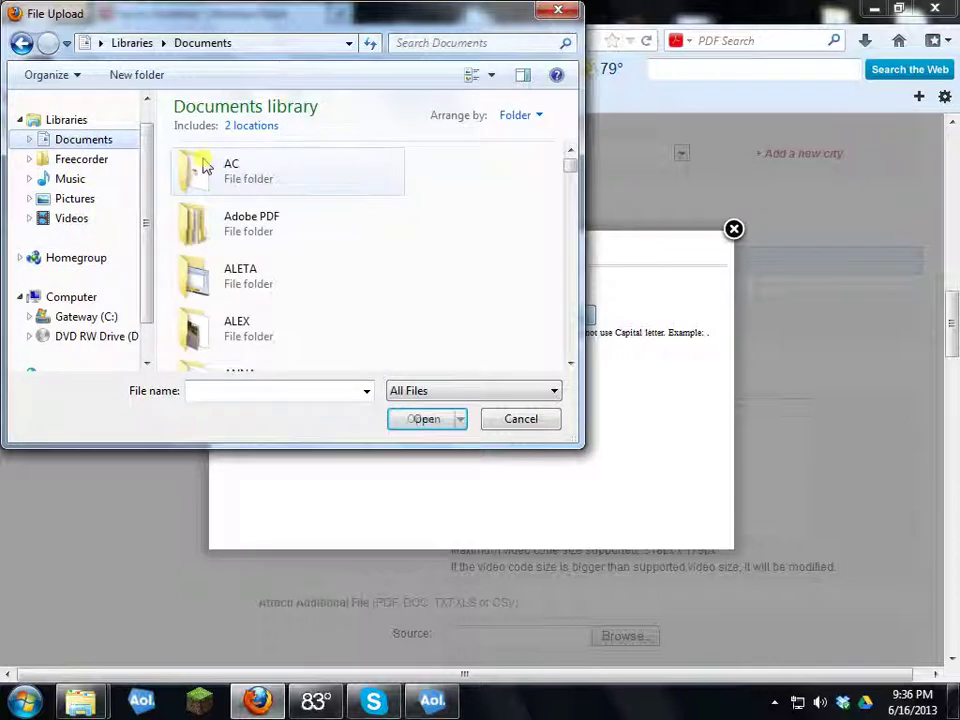
scroll(230, 166, "down", 3)
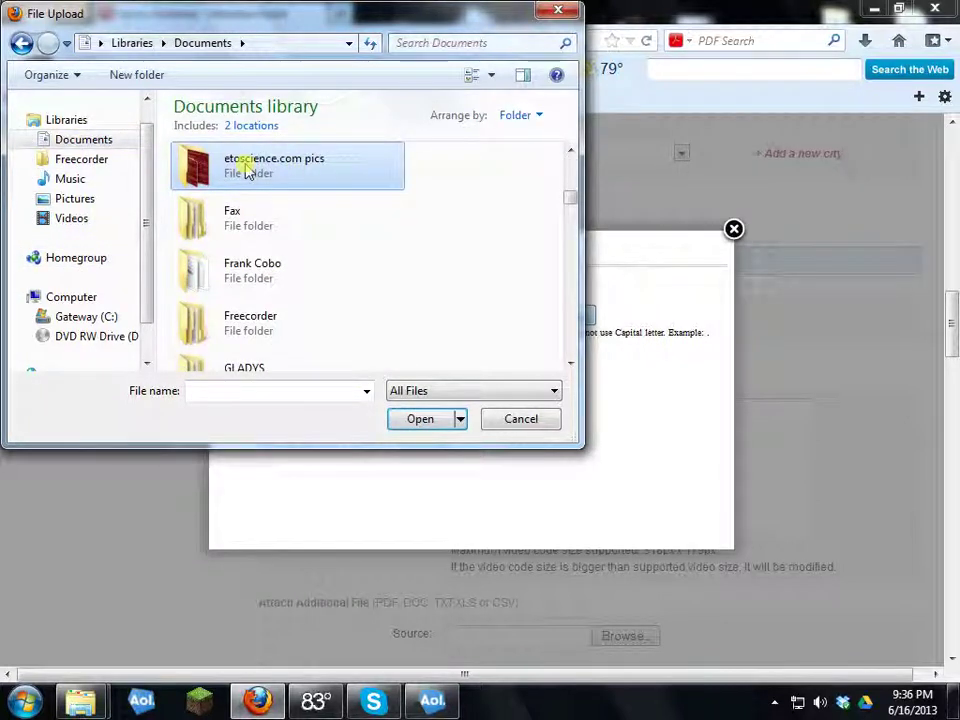
double_click(245, 168)
scroll(377, 167, "down", 1)
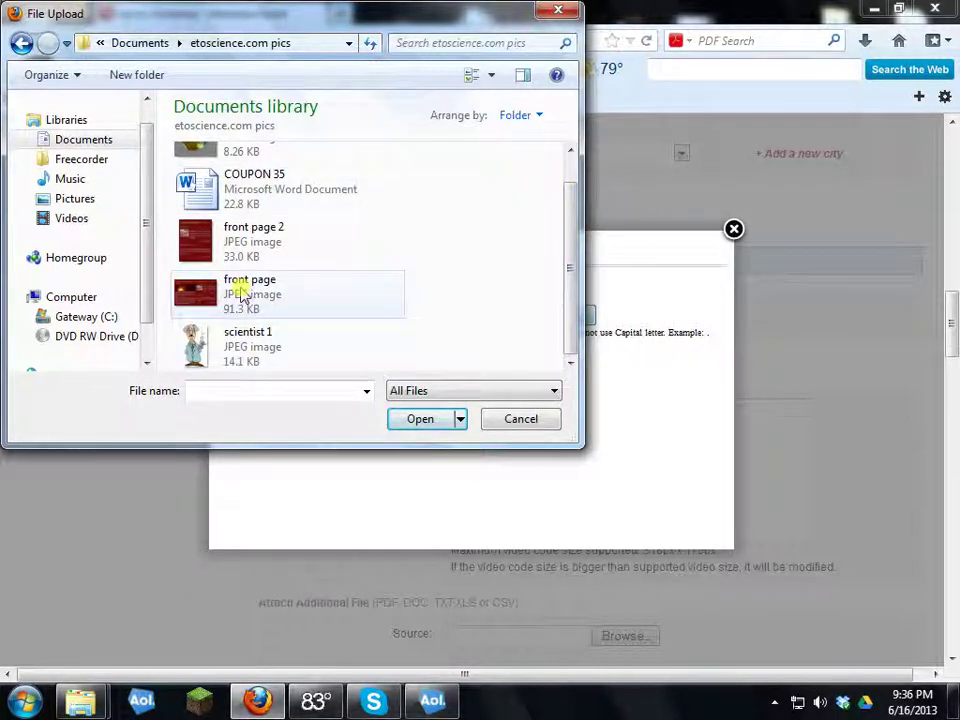
double_click(192, 342)
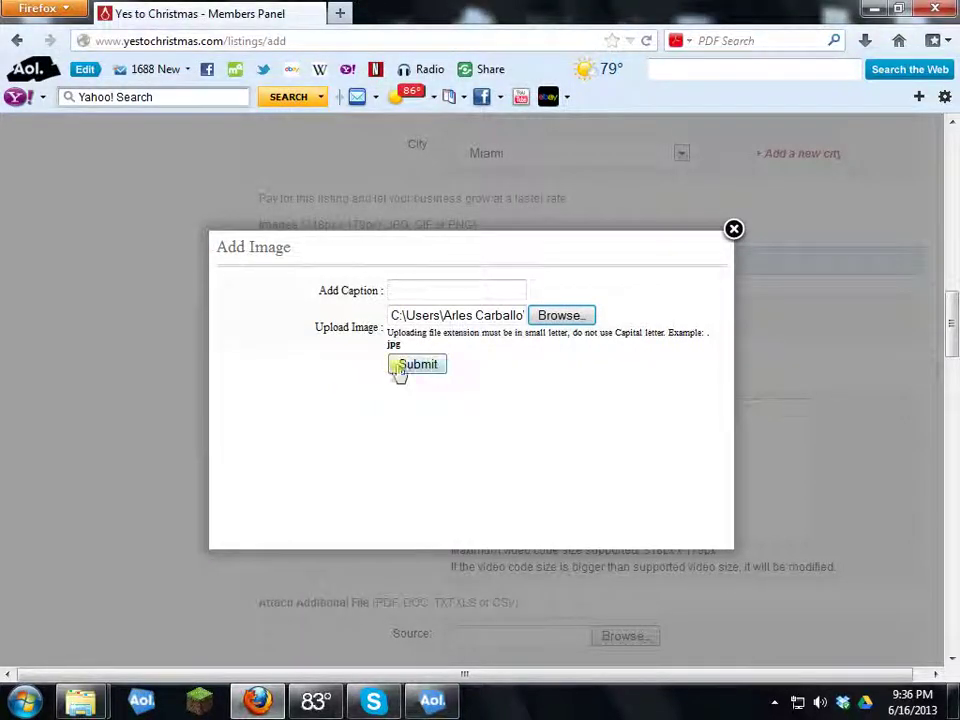
left_click(399, 369)
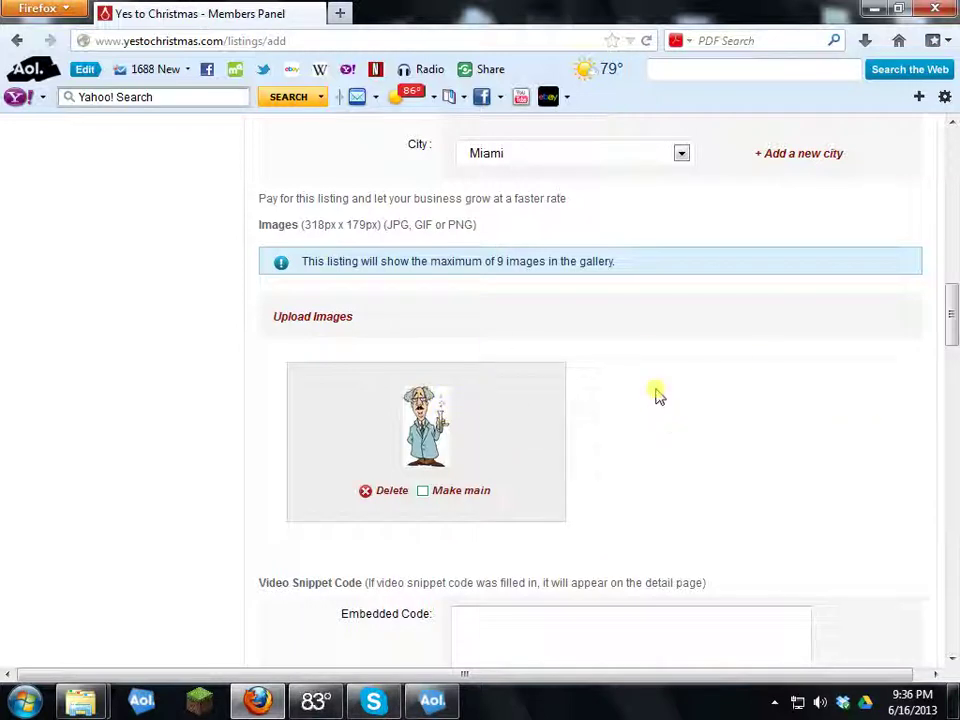
Step: Upload the front page and front page 2 pictures as further listing images
left_click(310, 317)
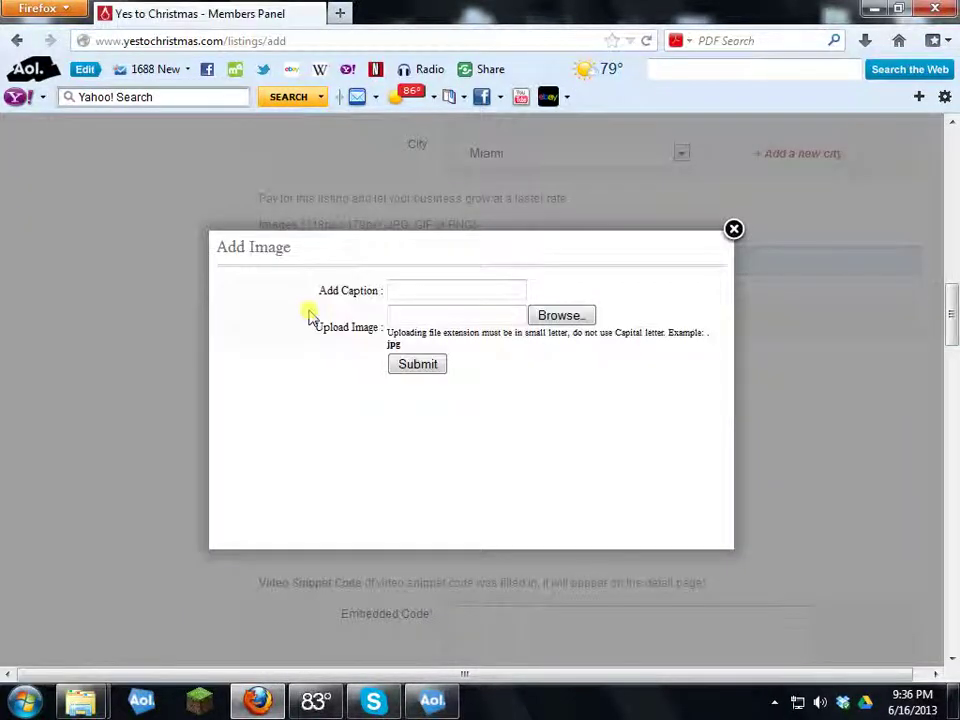
left_click(562, 316)
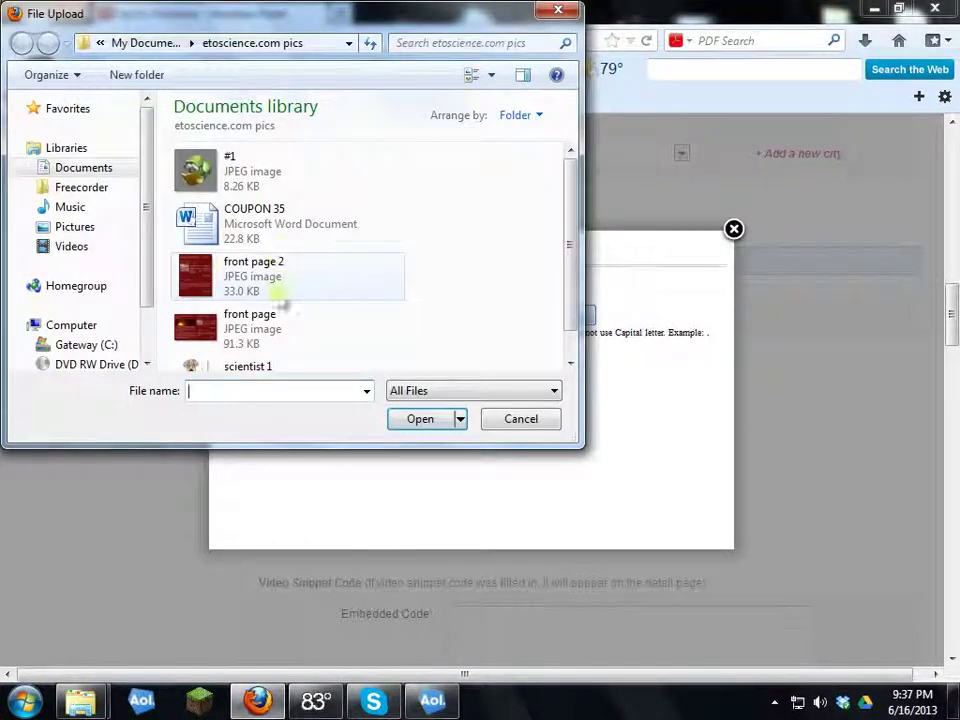
left_click_drag(570, 193, 566, 249)
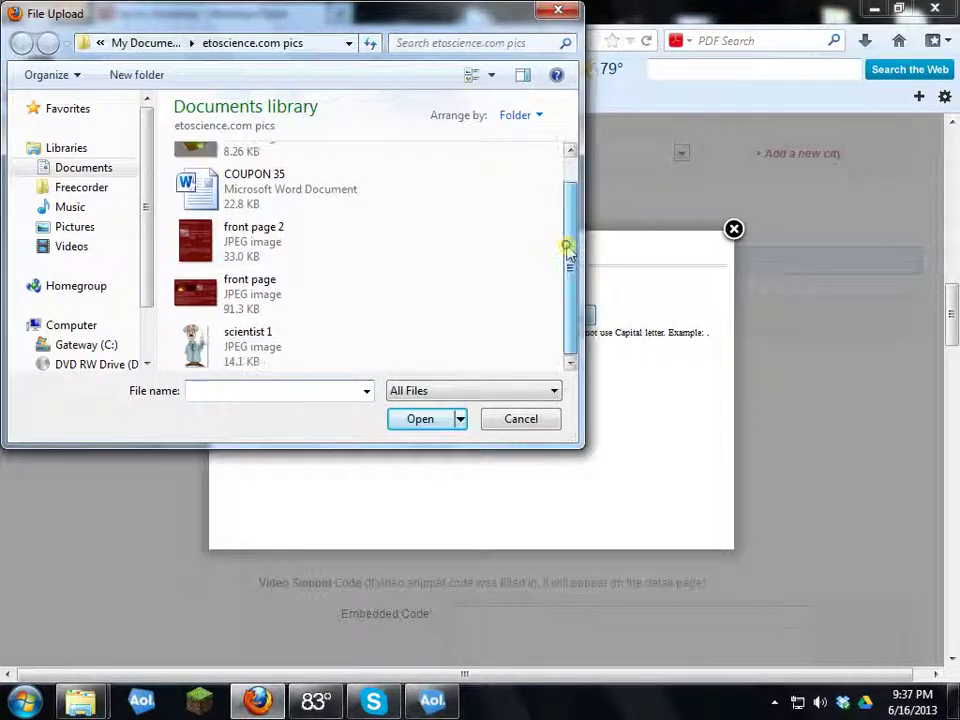
left_click(202, 298)
double_click(202, 298)
left_click(404, 366)
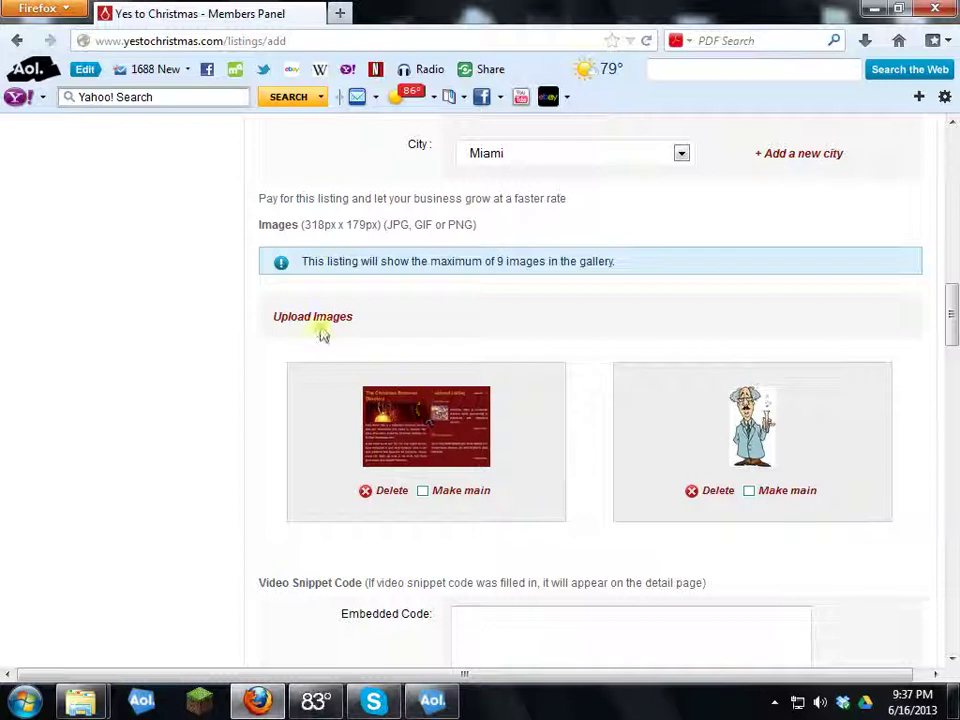
left_click(305, 318)
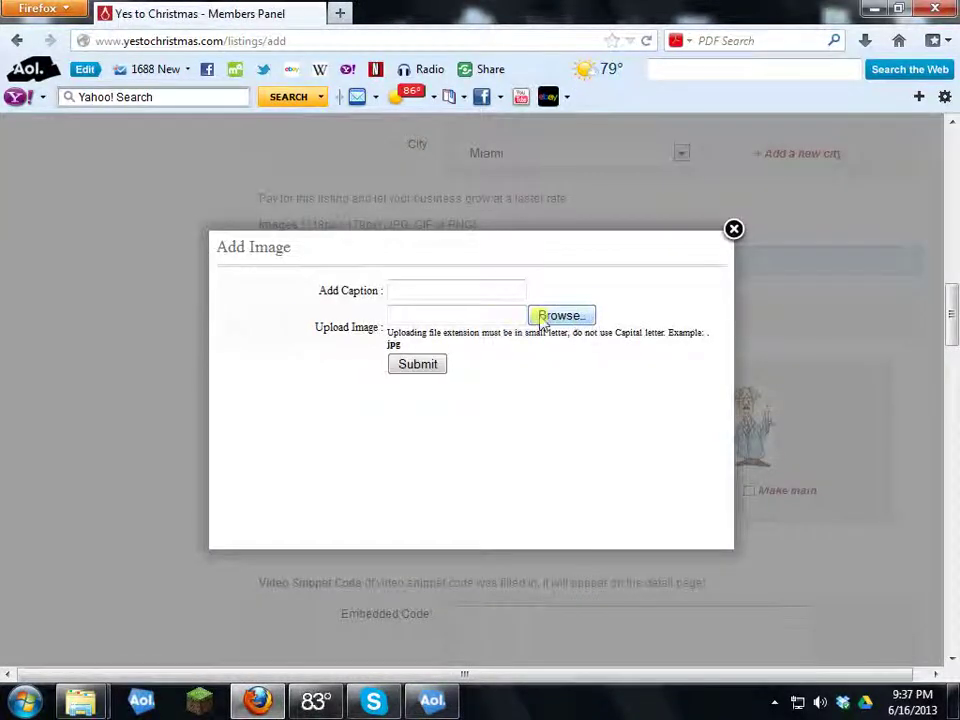
left_click(553, 315)
double_click(249, 288)
left_click(415, 365)
Step: Scroll down to the Video Snippet Code section's Embedded Code box
scroll(333, 400, "down", 2)
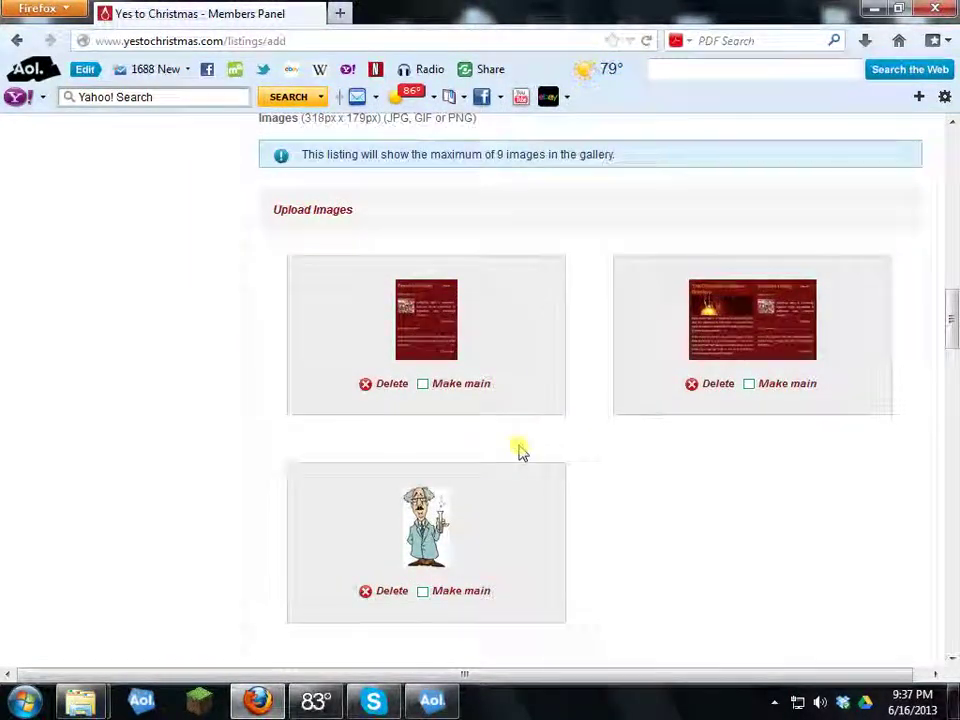
scroll(521, 456, "down", 7)
left_click(501, 393)
scroll(501, 350, "down", 1)
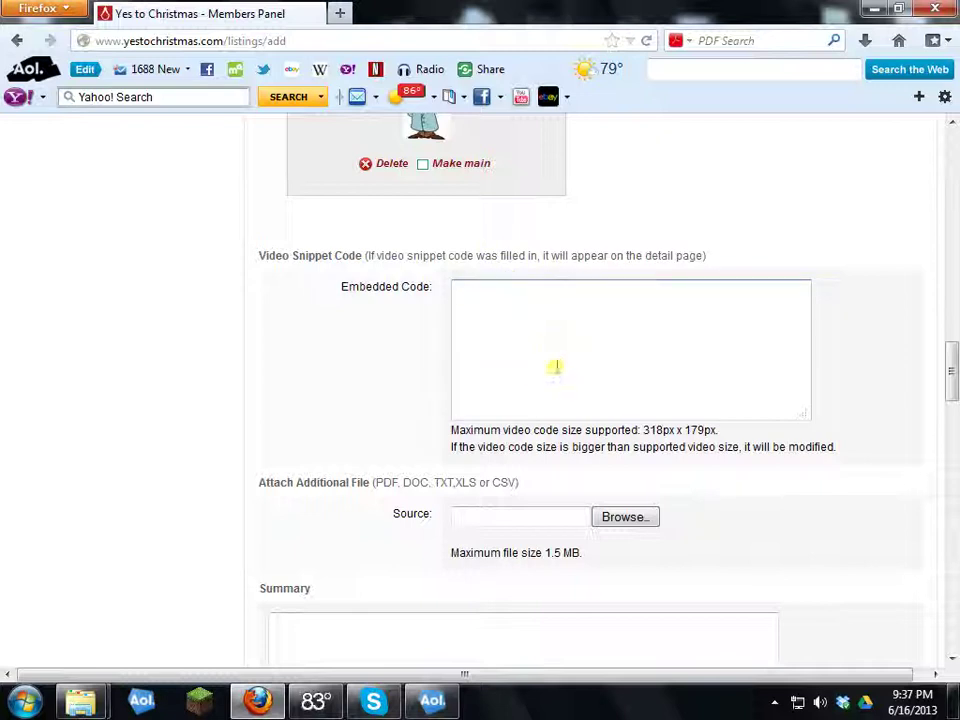
Step: Open YouTube in a new tab and search for biology
left_click(338, 13)
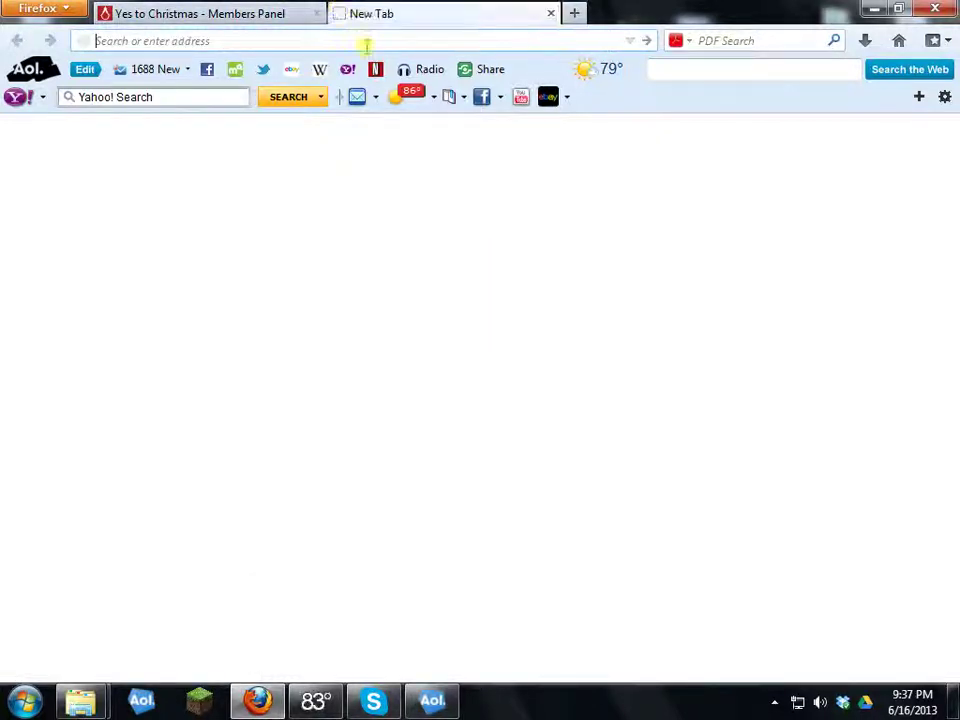
type("www.you")
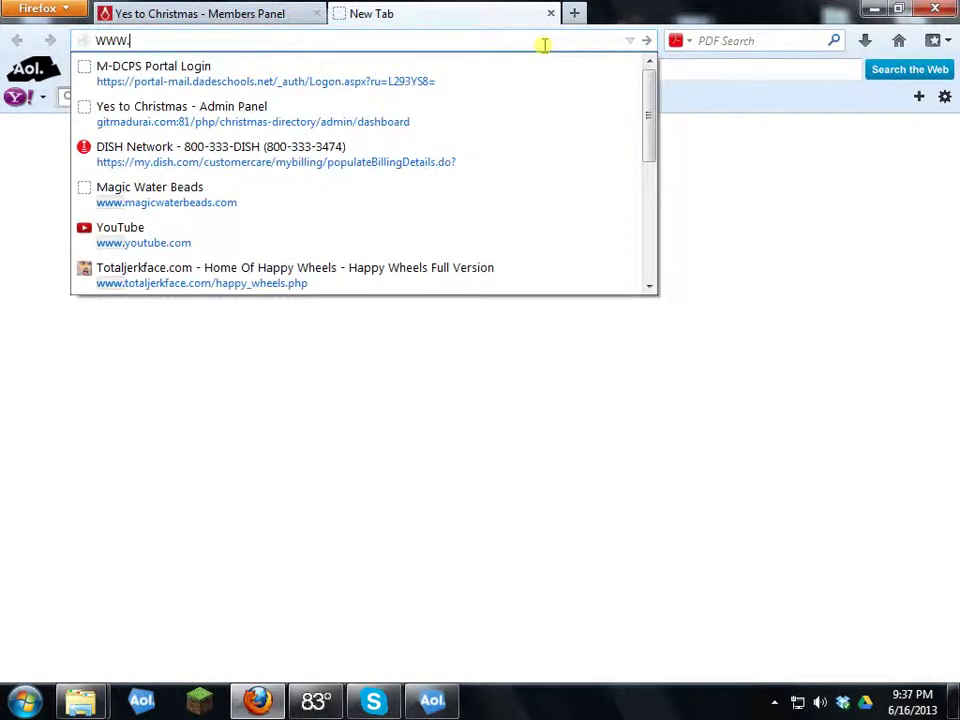
key("Return")
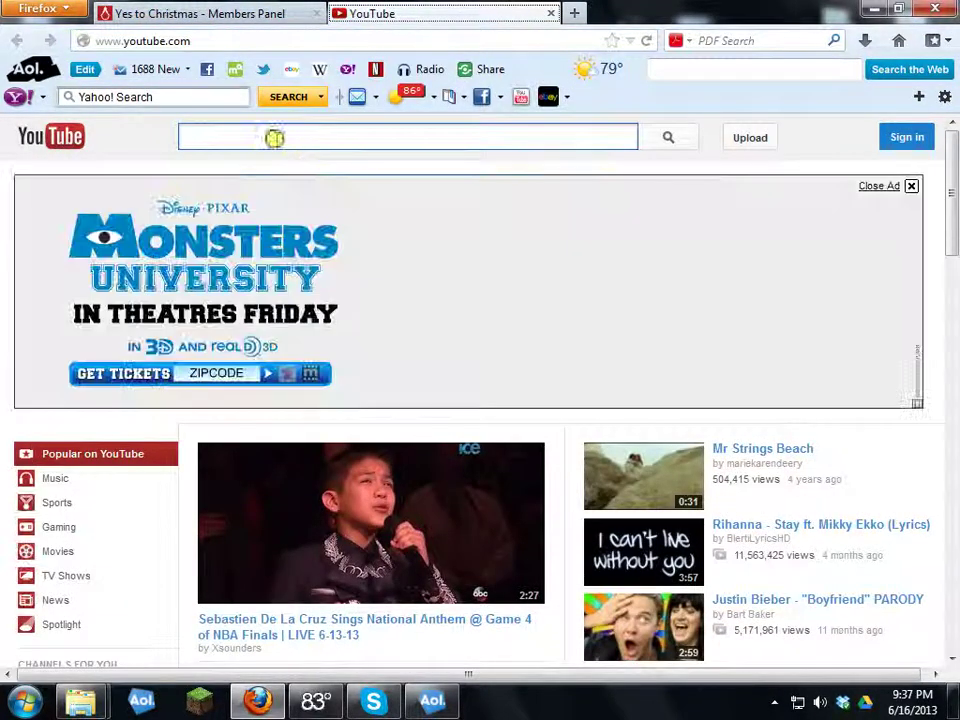
type("biology")
key("Return")
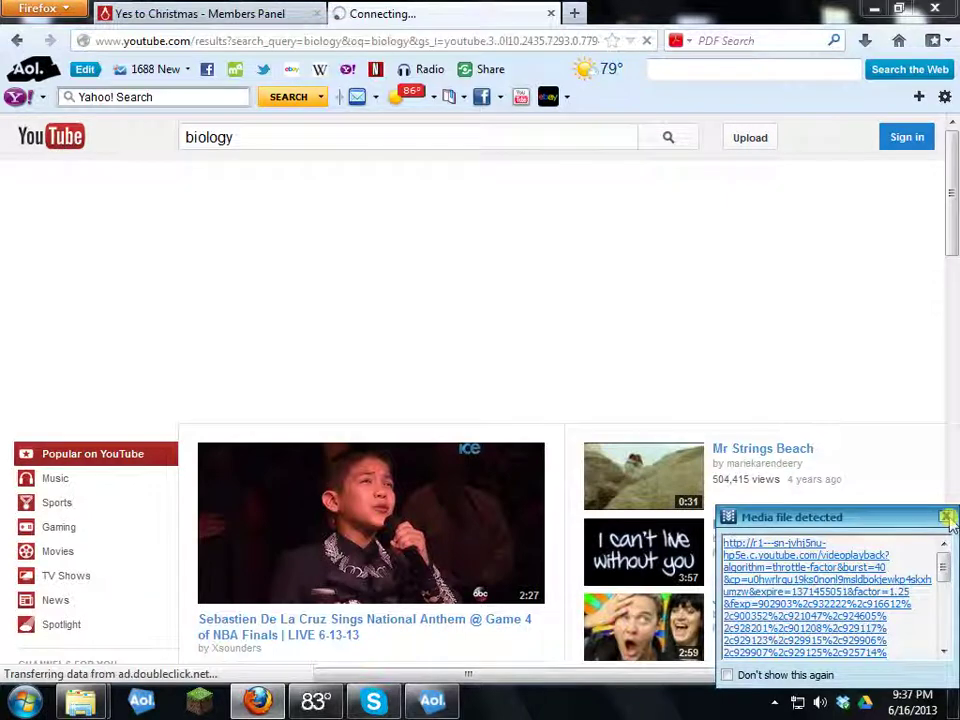
Step: Copy the embed code of the Carbon Crash Course Biology video, then close the tab
left_click(946, 518)
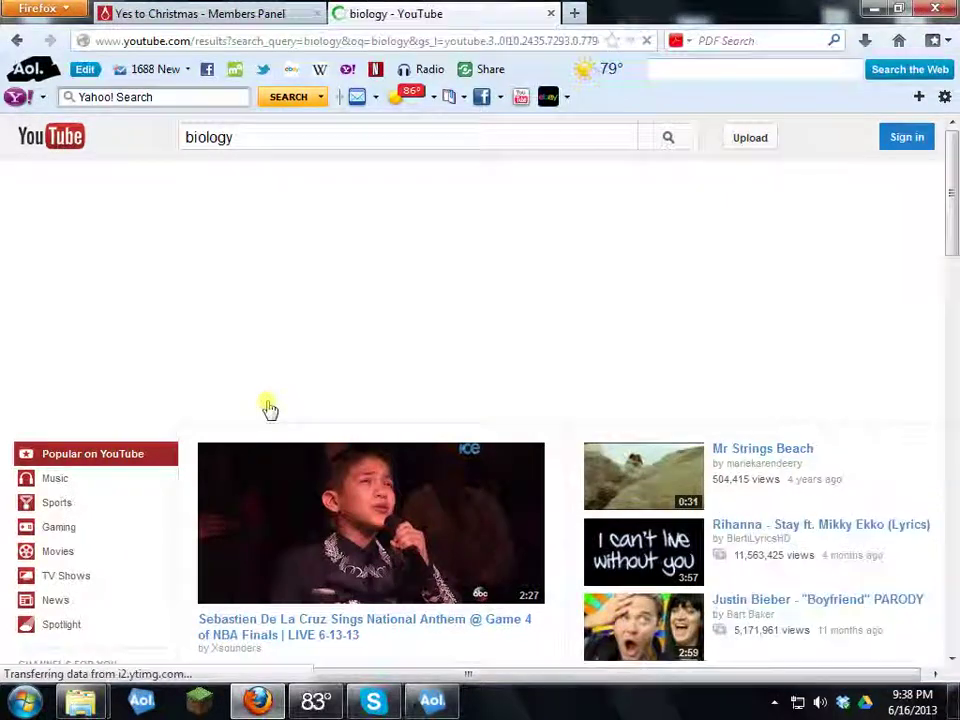
scroll(432, 388, "down", 3)
scroll(432, 388, "down", 2)
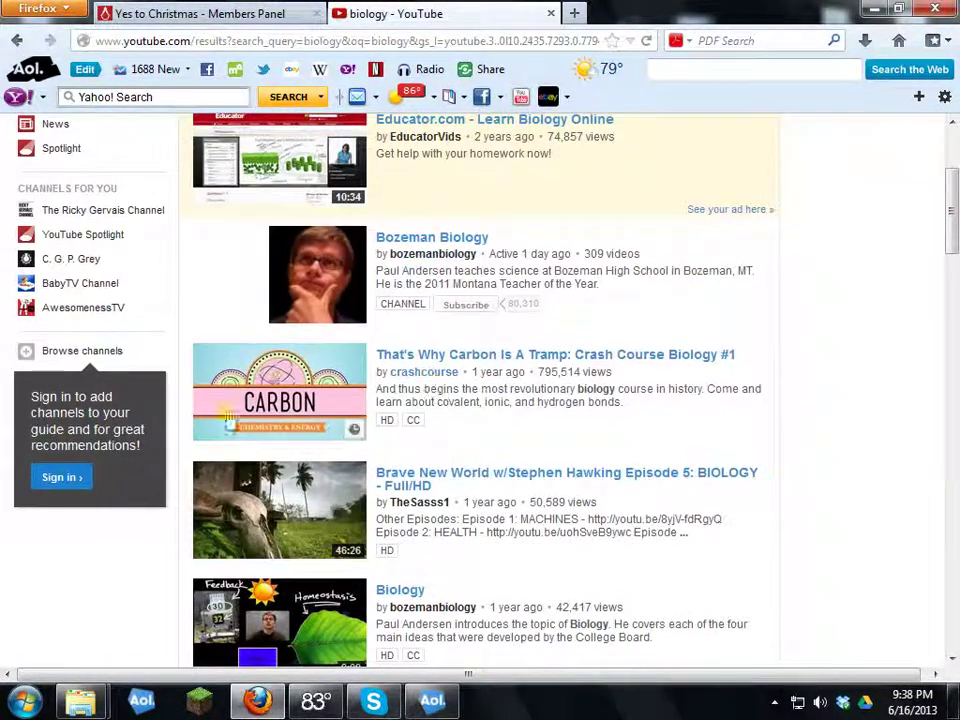
left_click(290, 400)
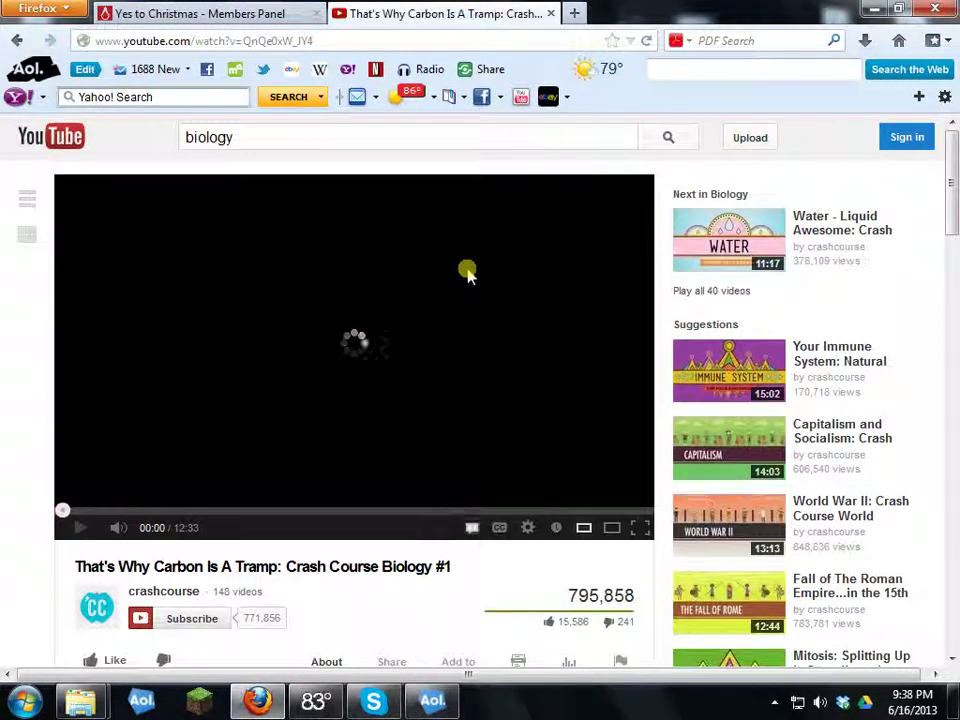
right_click(458, 284)
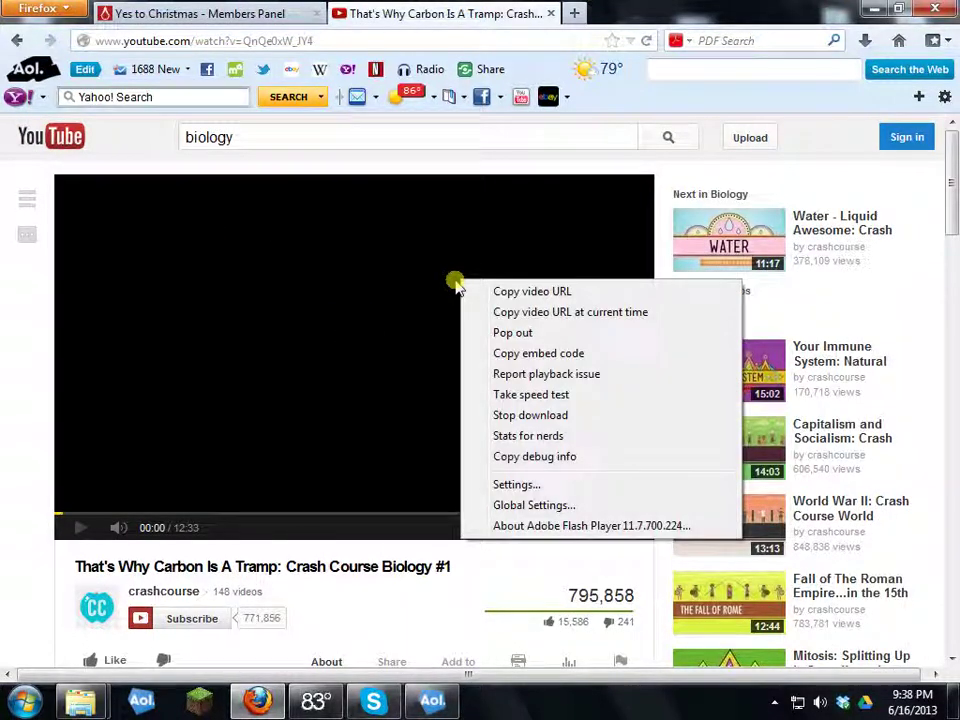
left_click(540, 354)
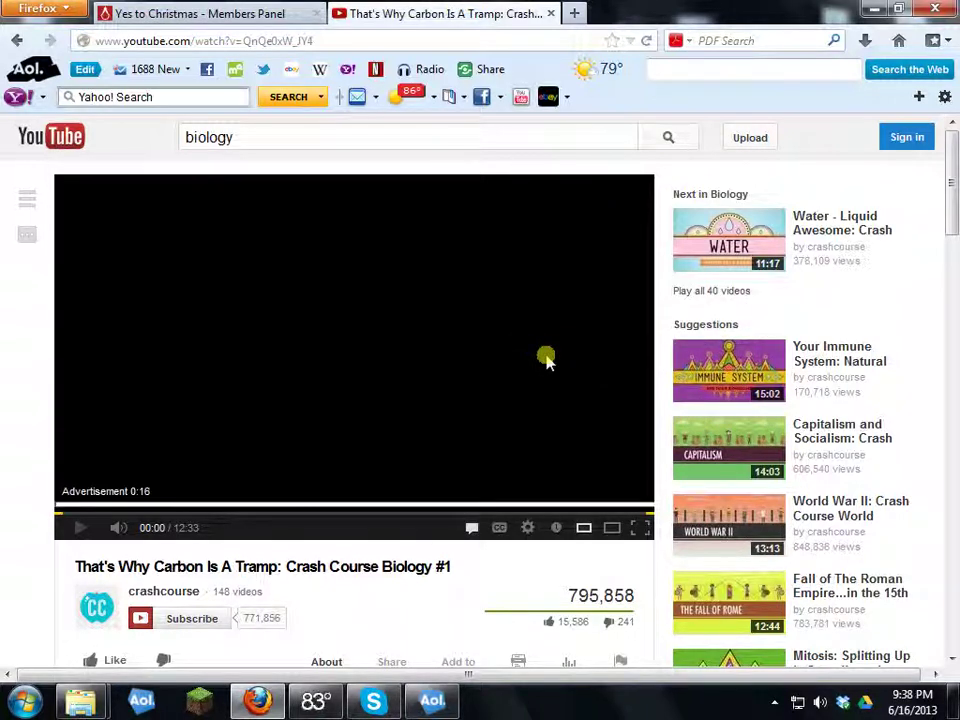
left_click(550, 13)
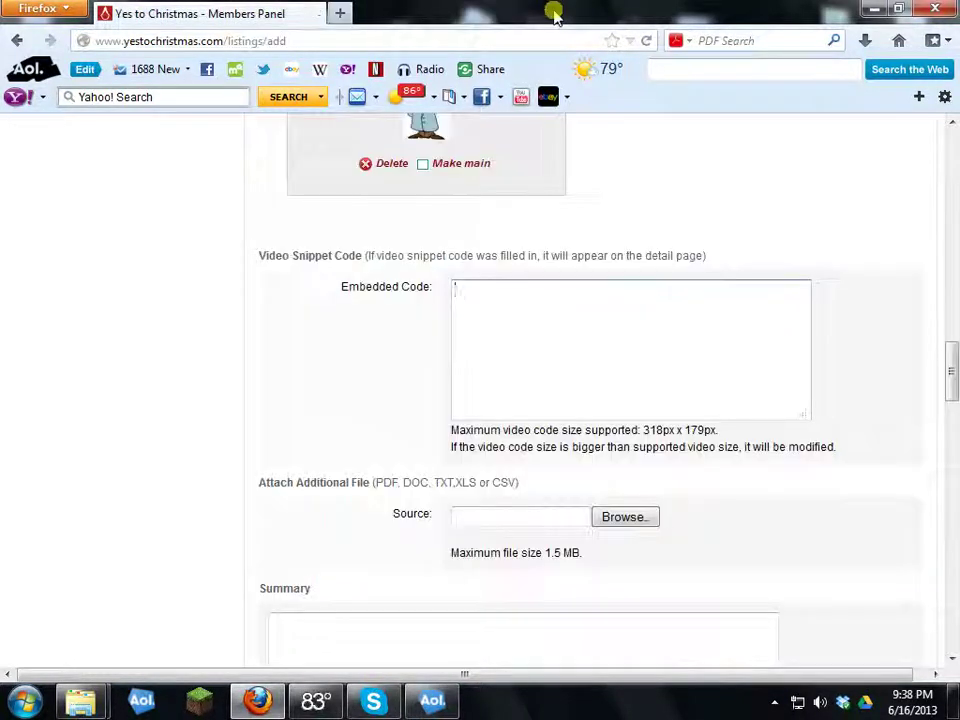
Step: Paste the YouTube iframe code into Embedded Code and change width 640 to 325
right_click(492, 302)
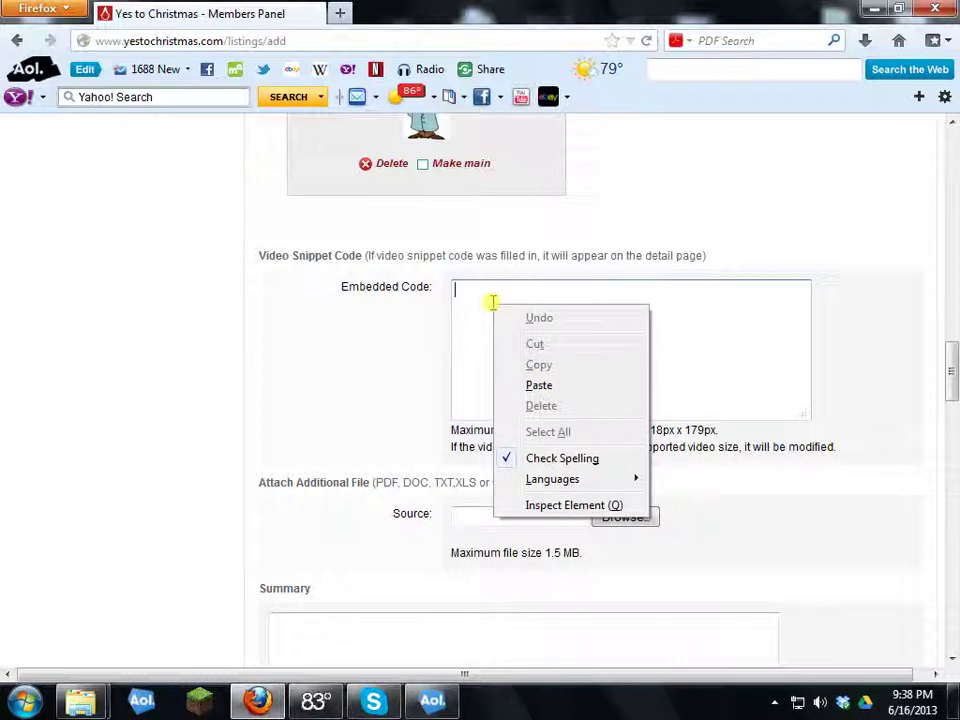
left_click(561, 386)
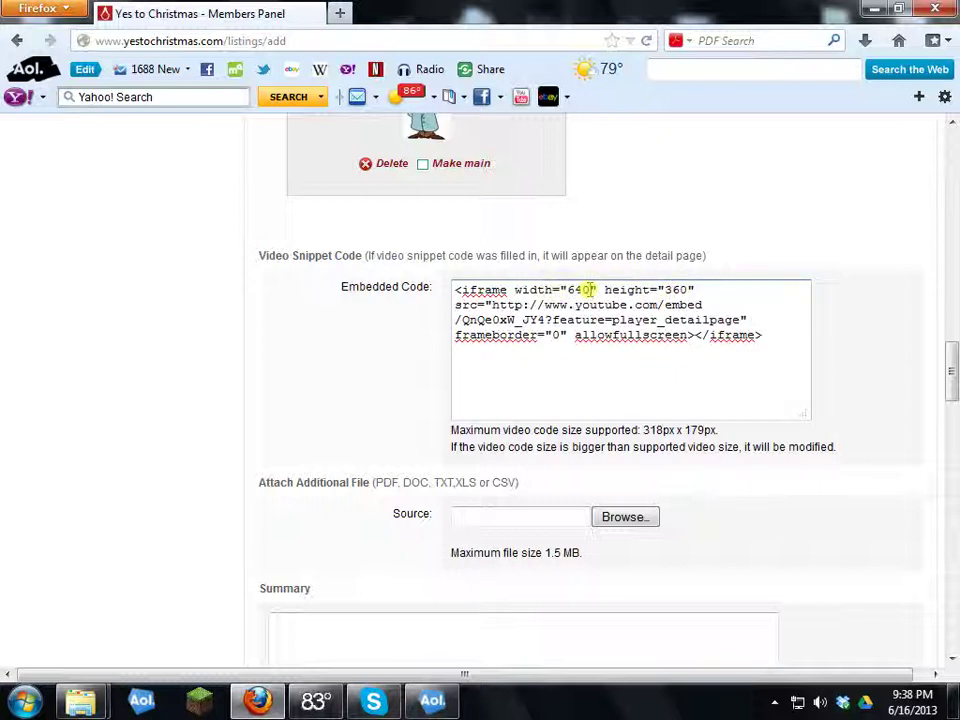
key("BackSpace")
key("BackSpace")
key("BackSpace")
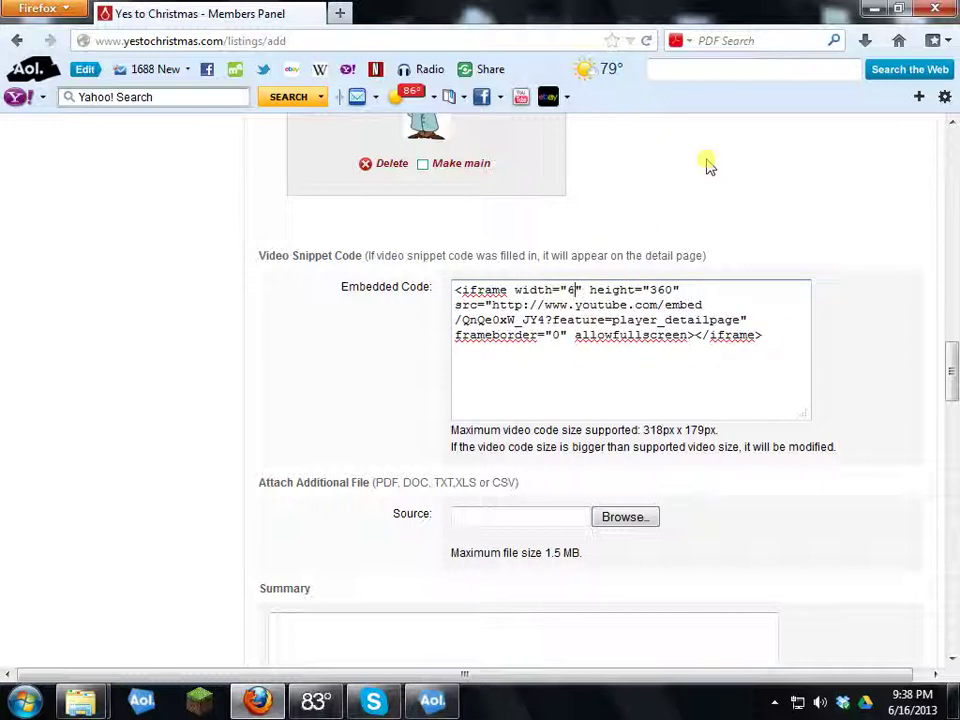
type("325")
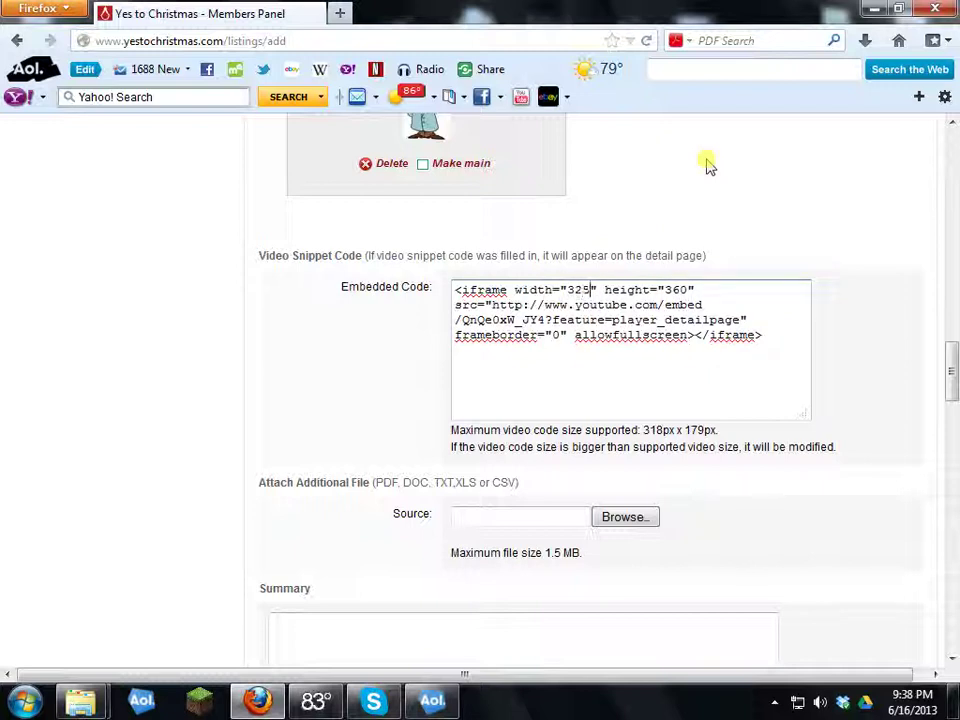
scroll(565, 345, "down", 4)
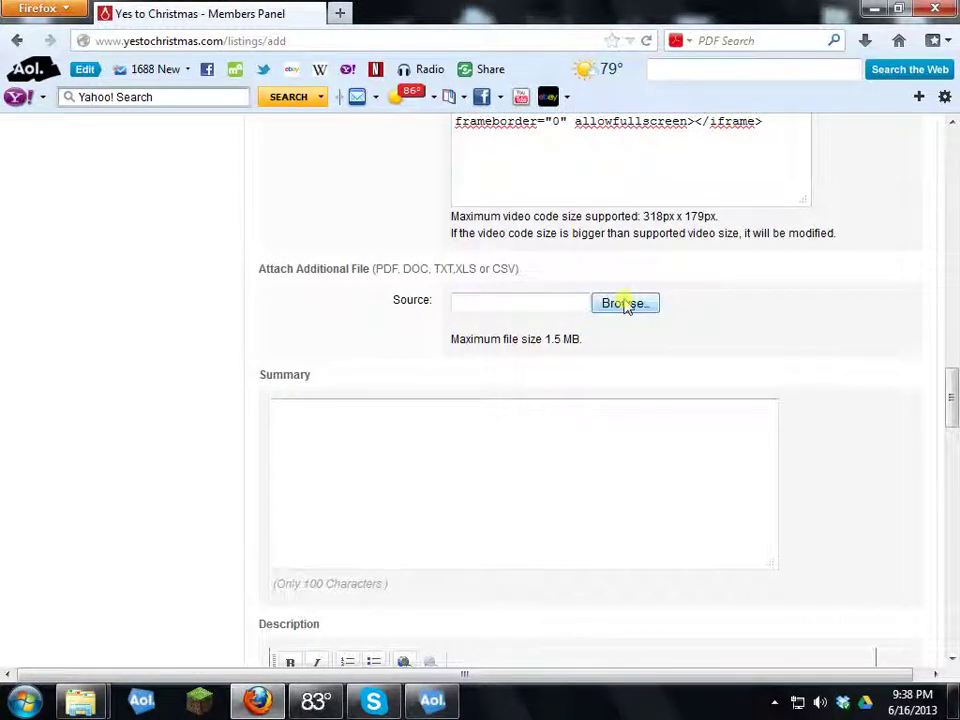
scroll(572, 216, "up", 4)
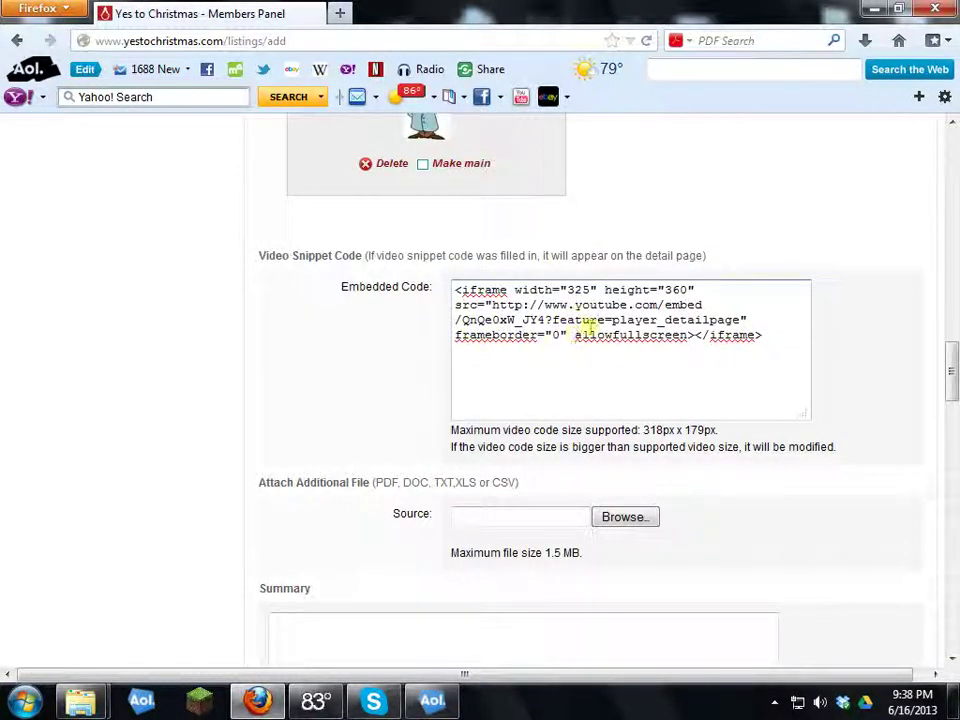
scroll(521, 315, "down", 4)
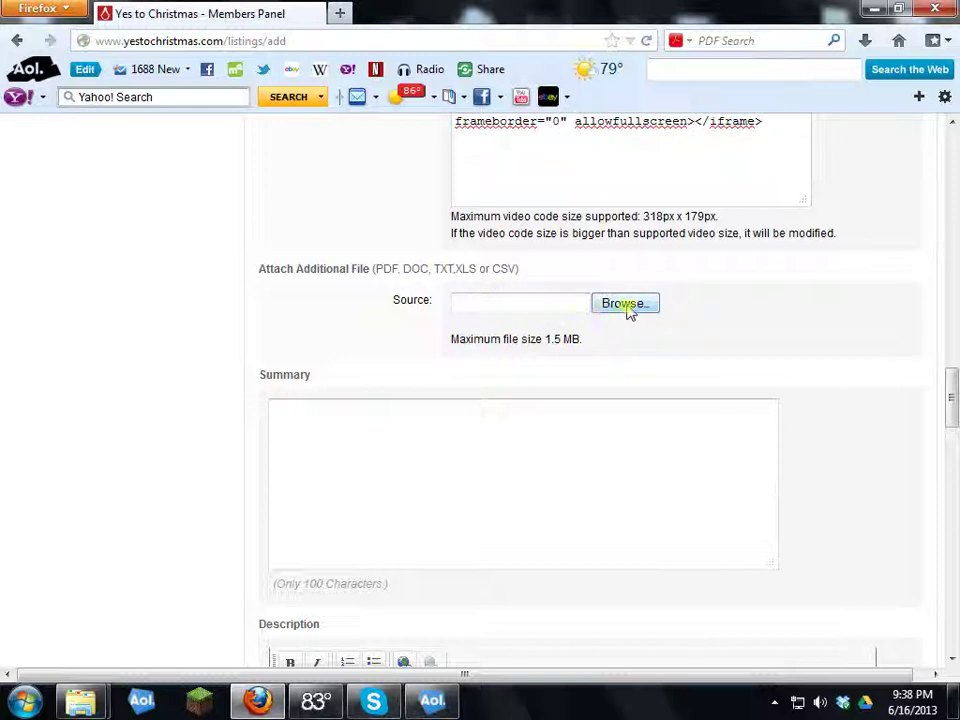
Step: Select the COUPON 35 document in the File Upload dialog for the Source field
left_click(626, 303)
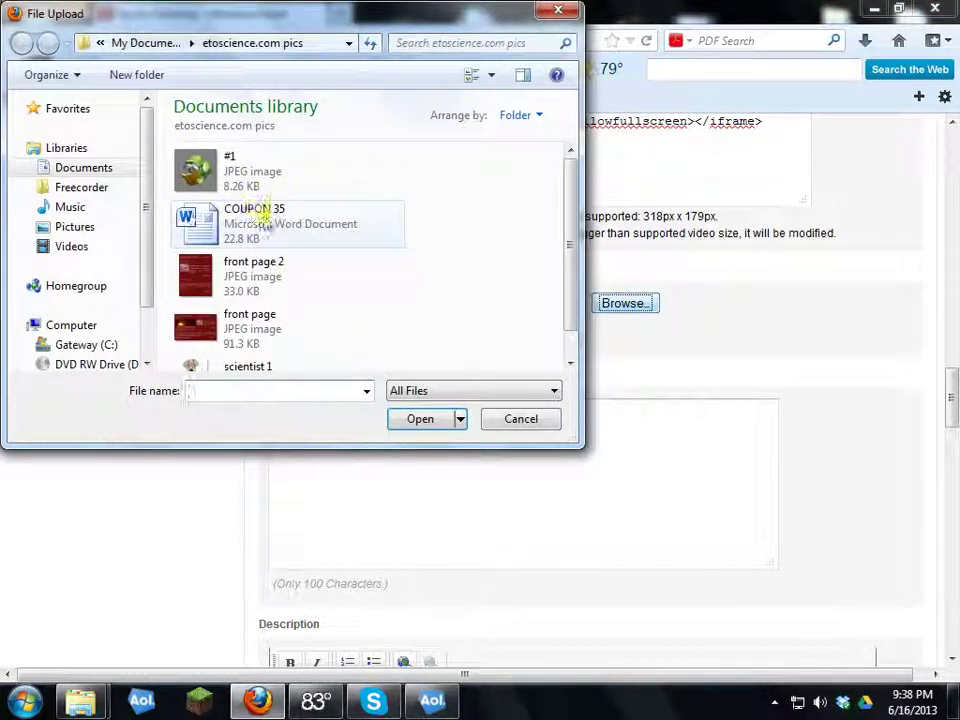
double_click(197, 220)
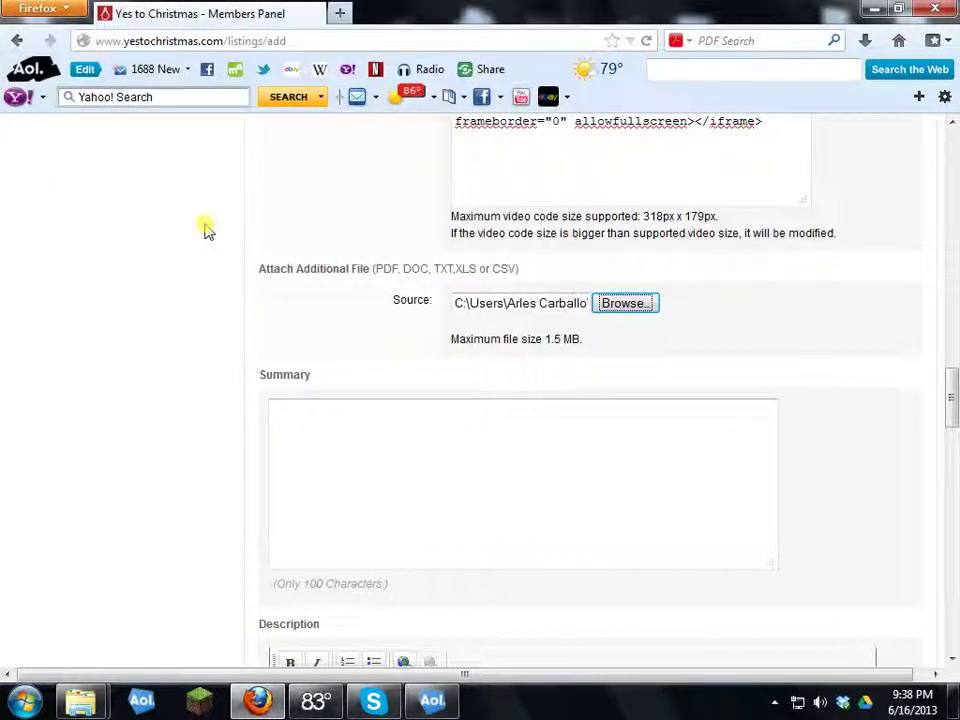
left_click(620, 303)
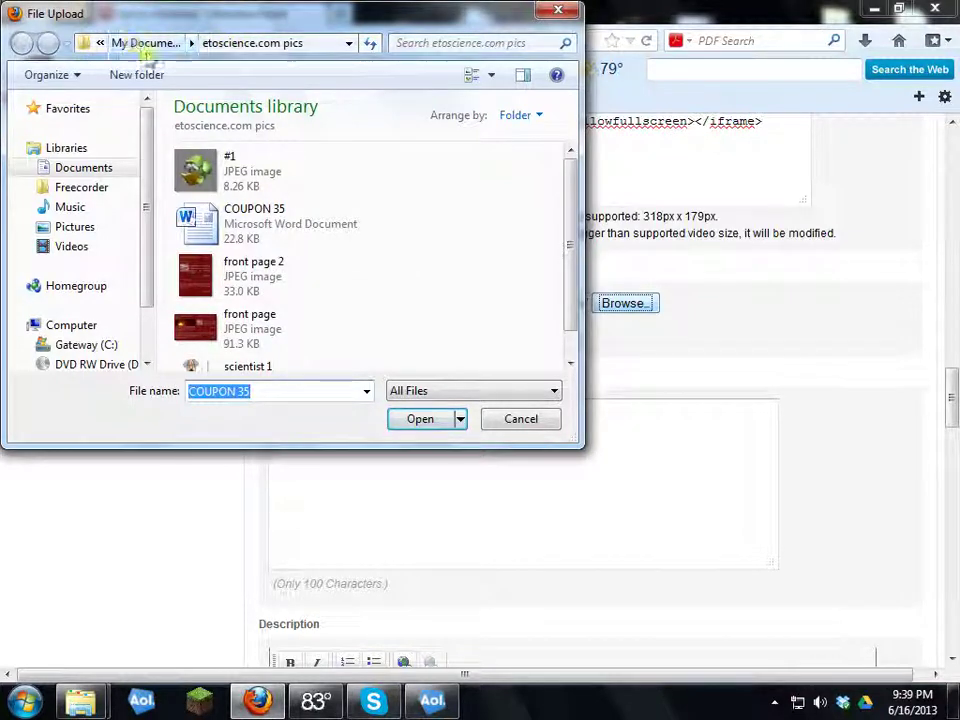
double_click(232, 226)
left_click(471, 428)
scroll(467, 431, "down", 4)
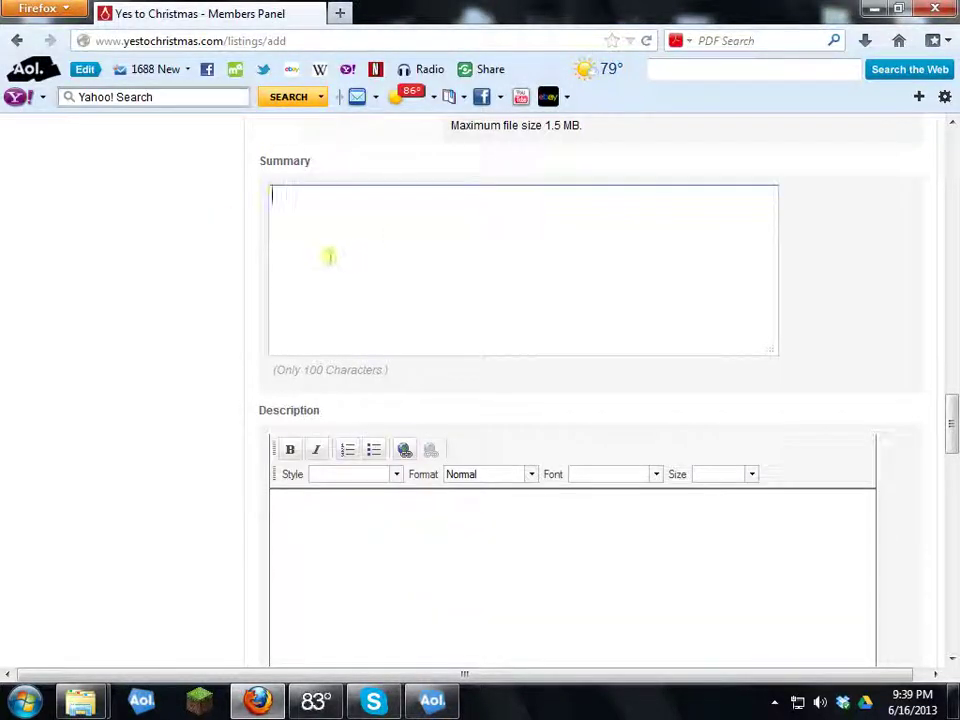
Step: Load etoscience.com in a new tab and copy its two student-intro paragraphs
left_click(340, 14)
type("d")
key("BackSpace")
key("BackSpace")
type("eto")
key("Return")
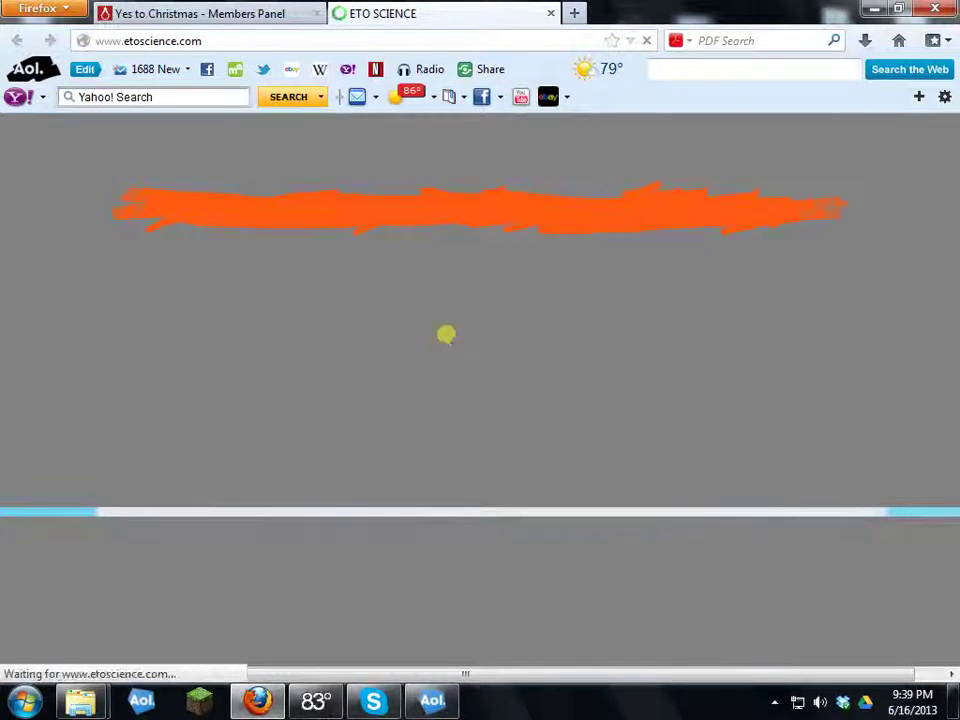
scroll(408, 330, "down", 5)
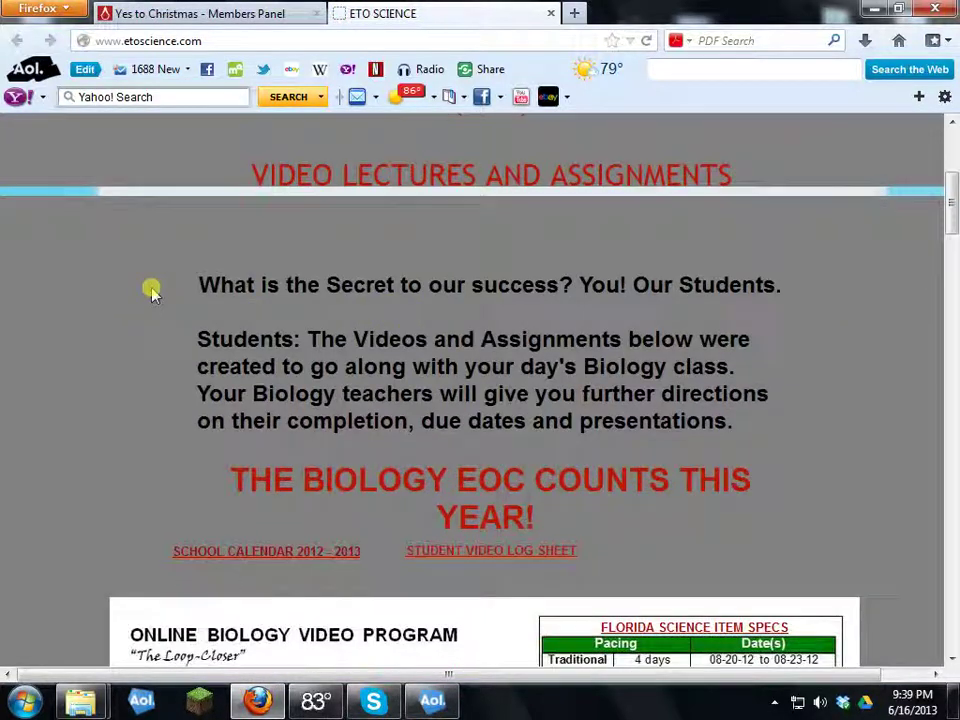
left_click_drag(193, 284, 761, 437)
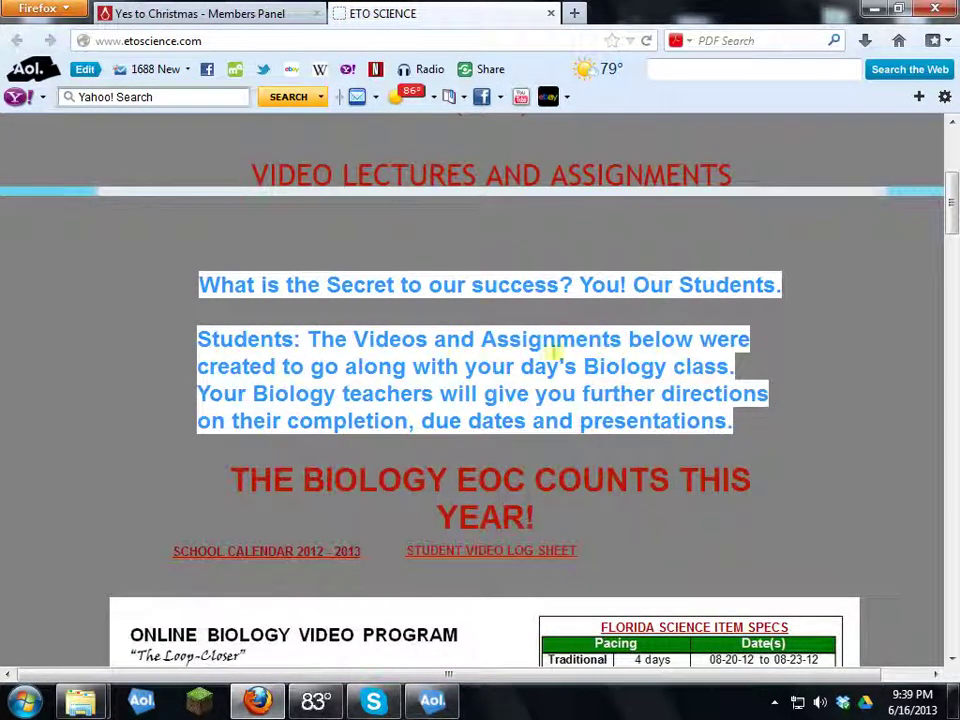
right_click(512, 350)
left_click(553, 366)
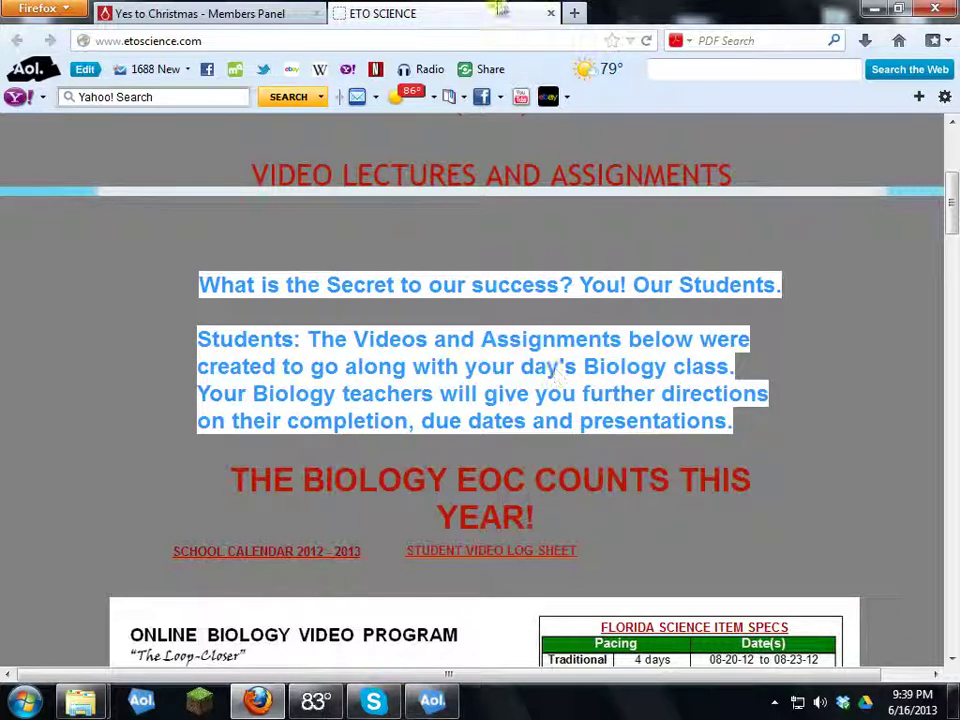
Step: Paste the paragraphs into the listing's Summary, then return to the ETO Science tab
left_click(252, 13)
left_click(343, 231)
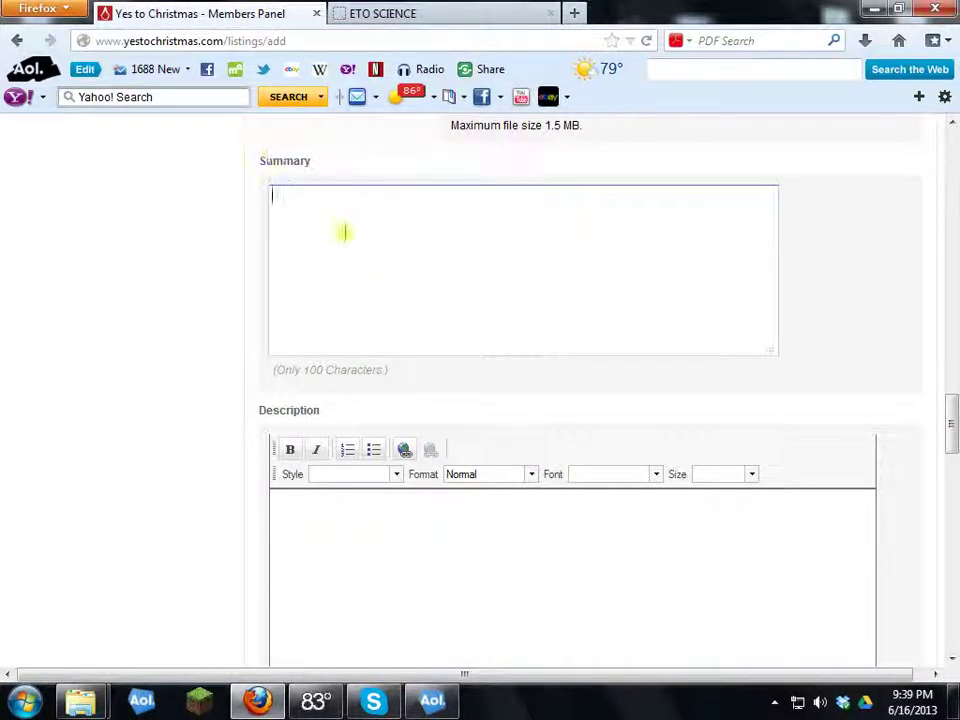
right_click(343, 231)
left_click(416, 317)
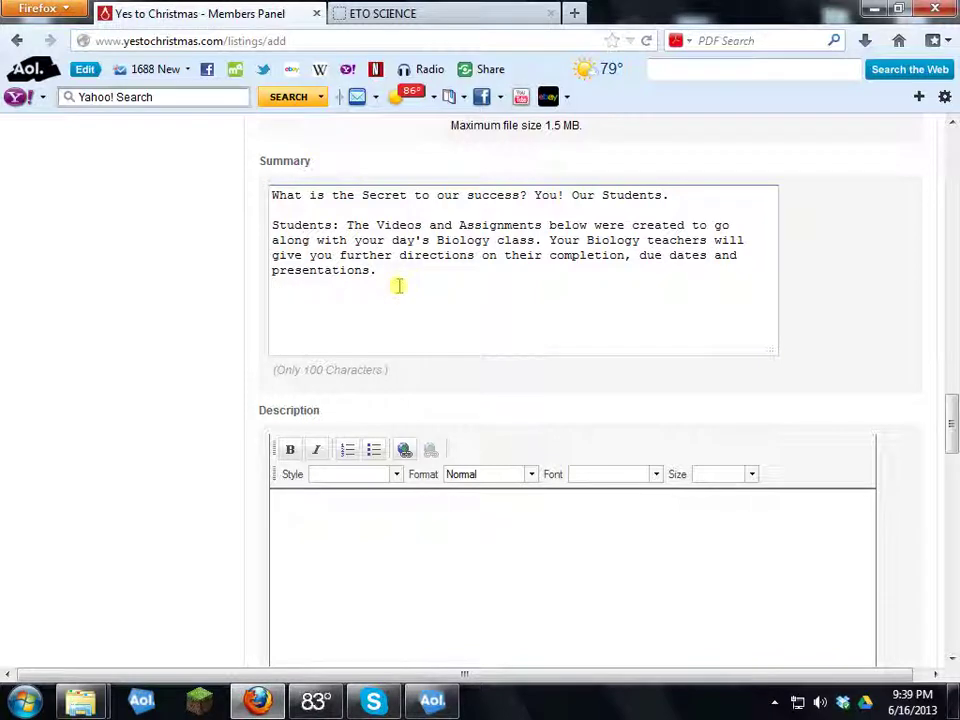
scroll(390, 291, "down", 4)
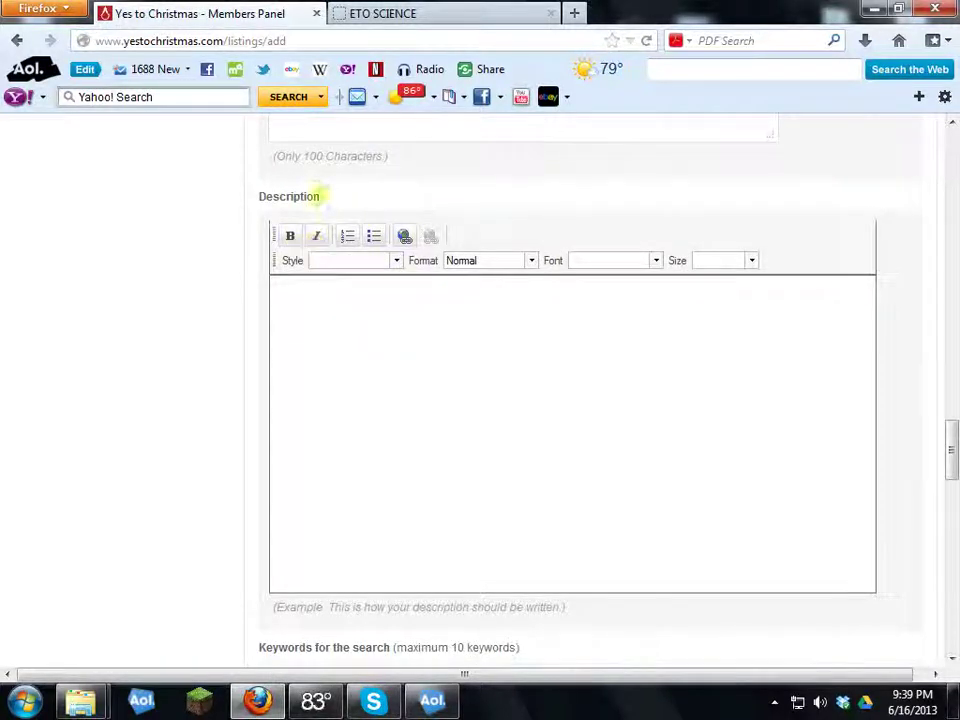
left_click(527, 16)
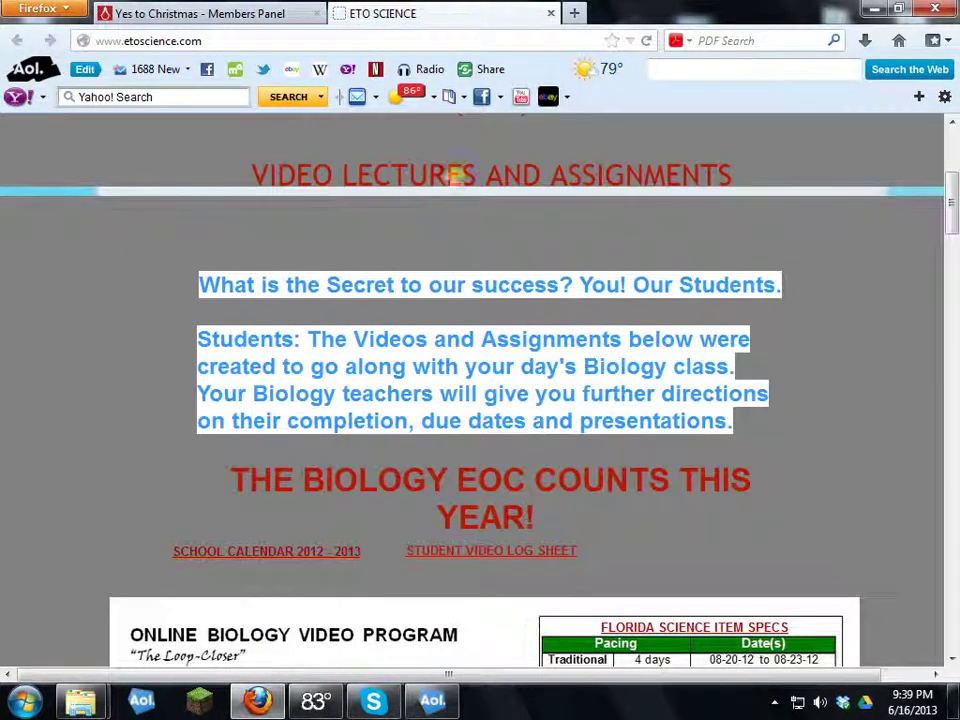
scroll(467, 343, "up", 6)
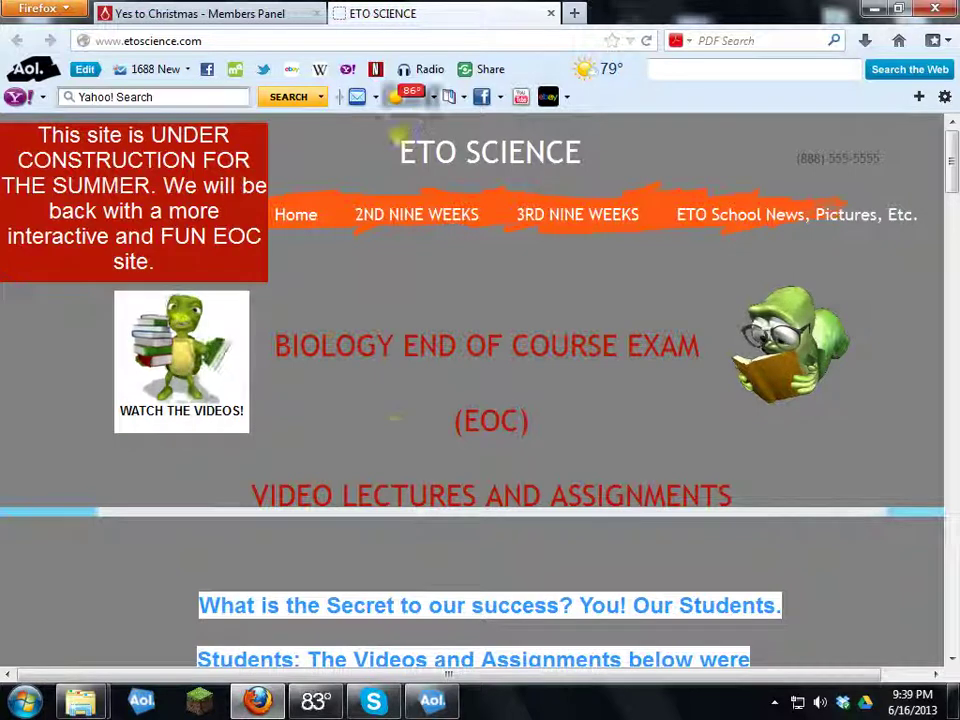
Step: Run an AOL web search for 'science'
left_click(219, 38)
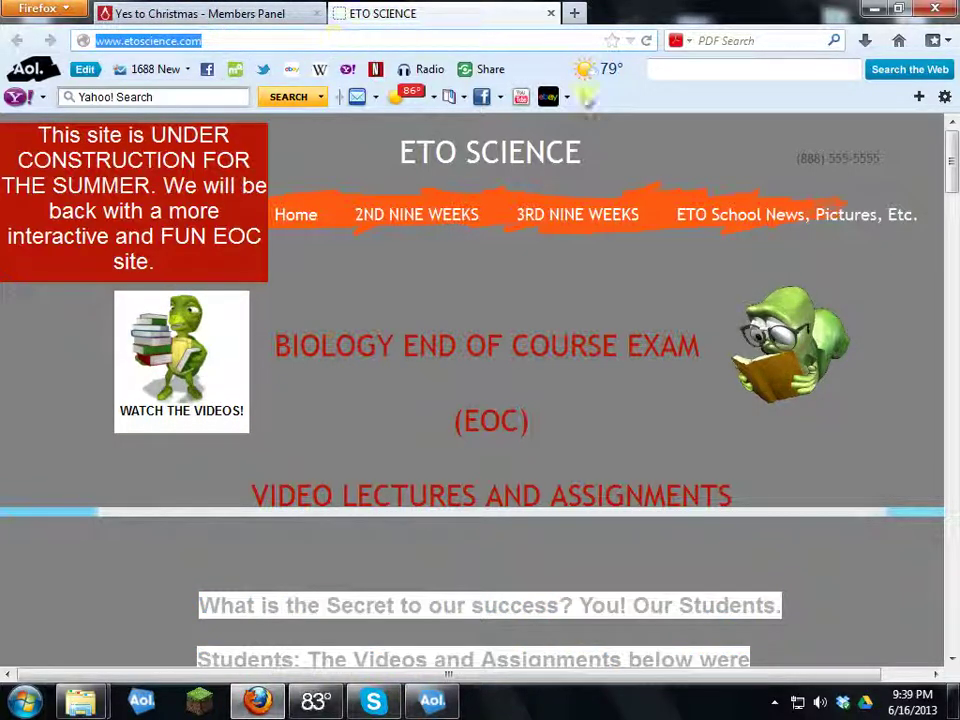
left_click(690, 69)
type("science")
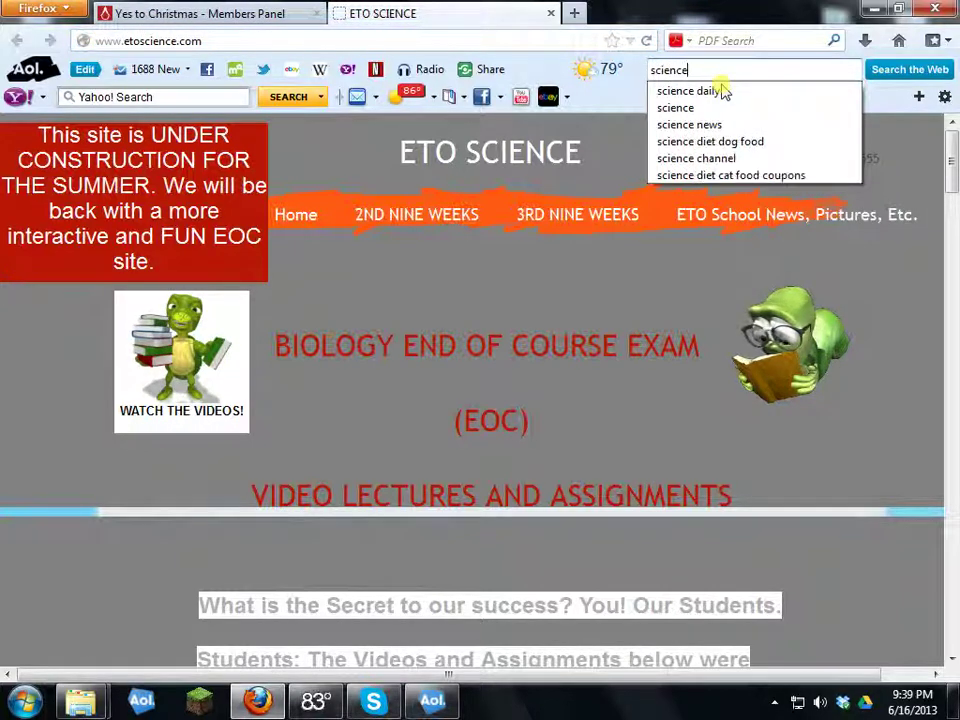
key("Return")
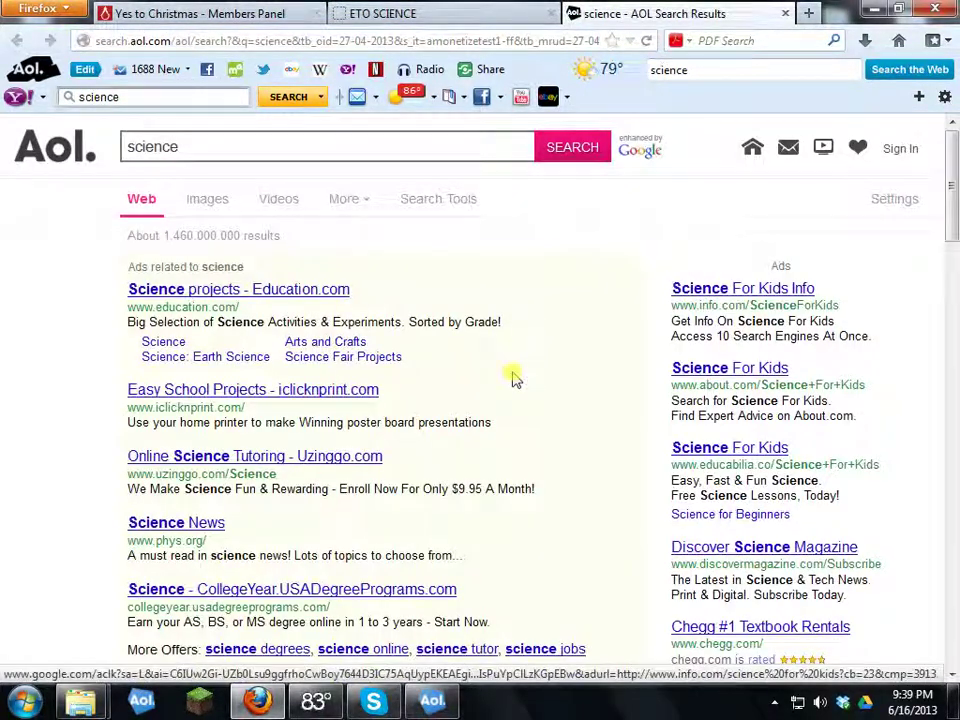
scroll(514, 376, "down", 4)
scroll(221, 336, "down", 2)
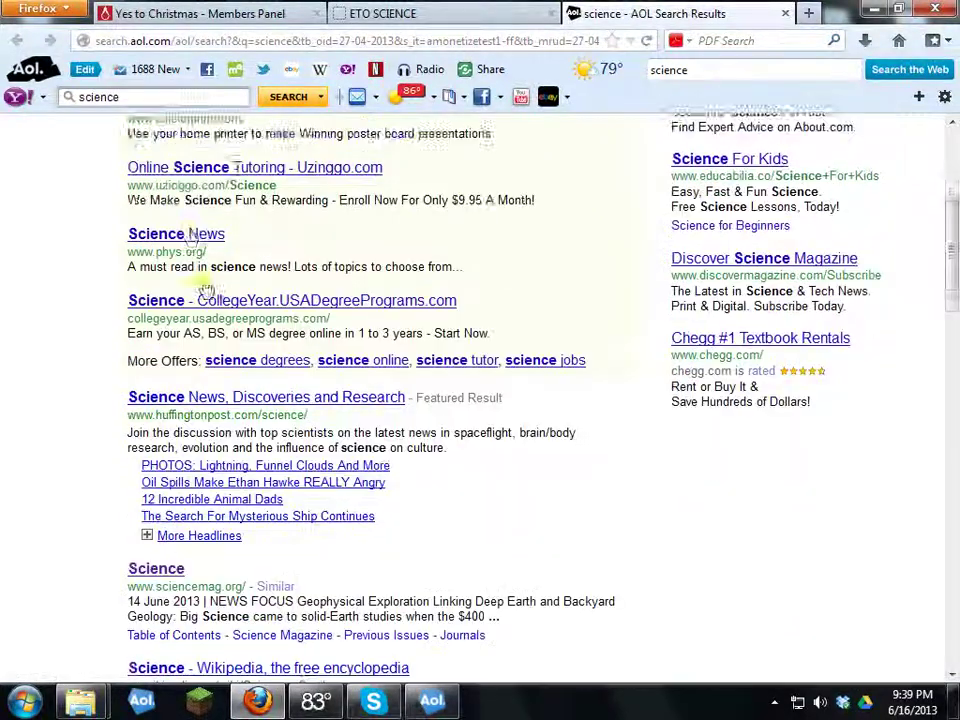
Step: Try the phys.org Science News result, then close its stalled tab and browse the results
left_click(517, 252)
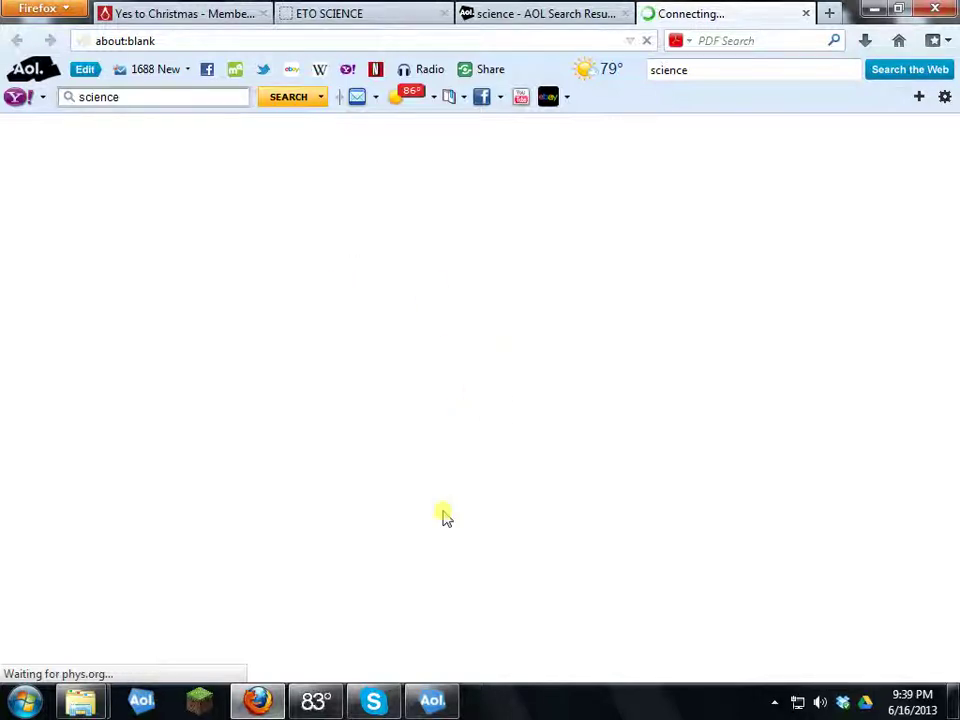
left_click(432, 700)
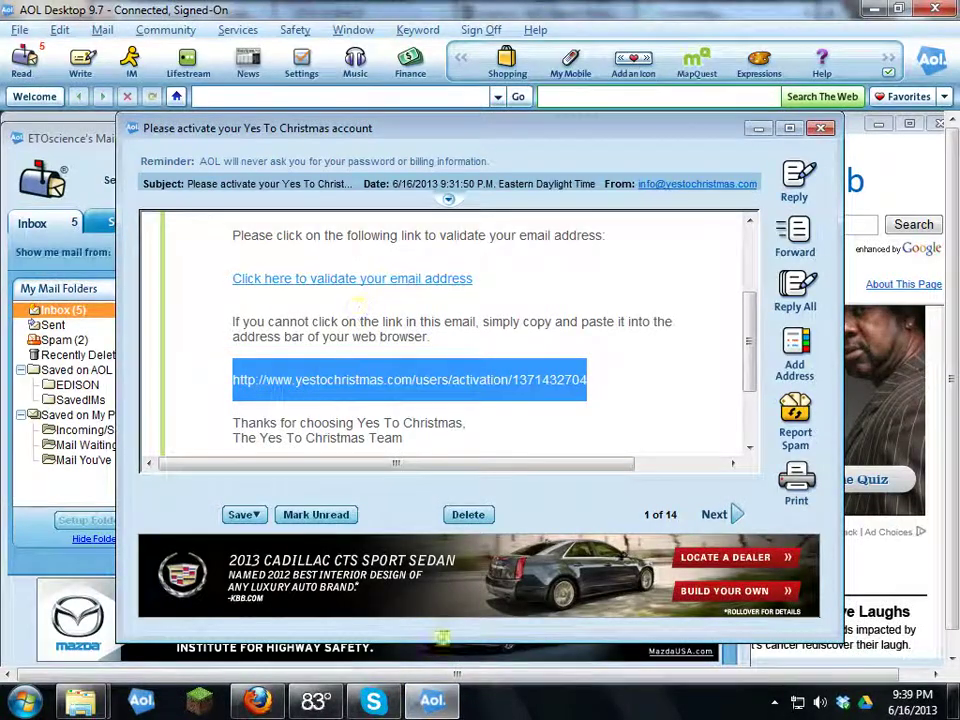
left_click(432, 698)
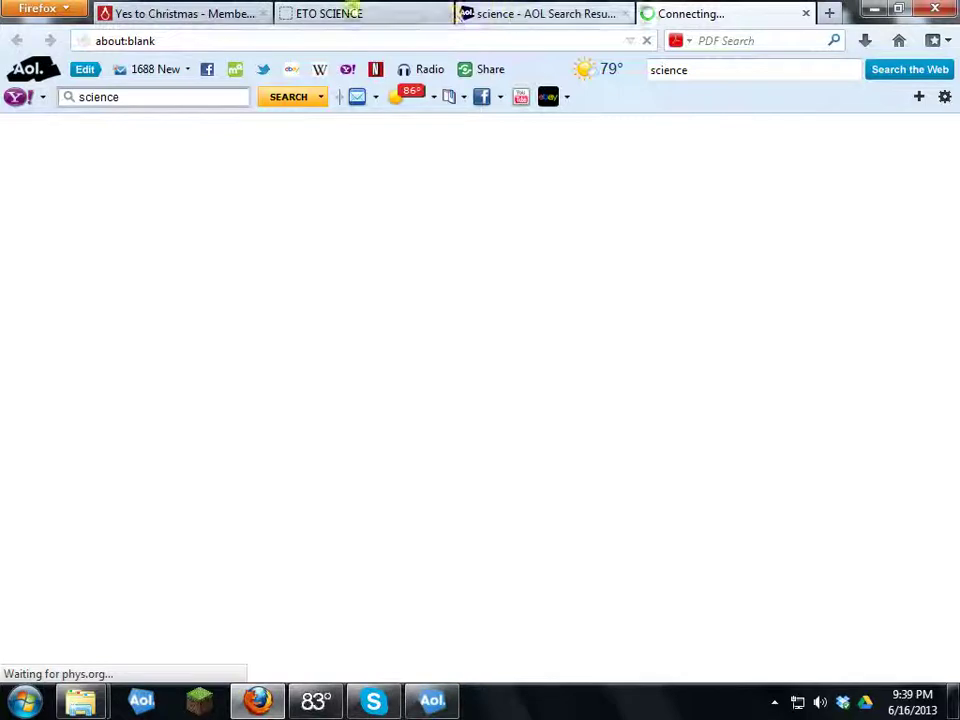
left_click(429, 38)
left_click(411, 12)
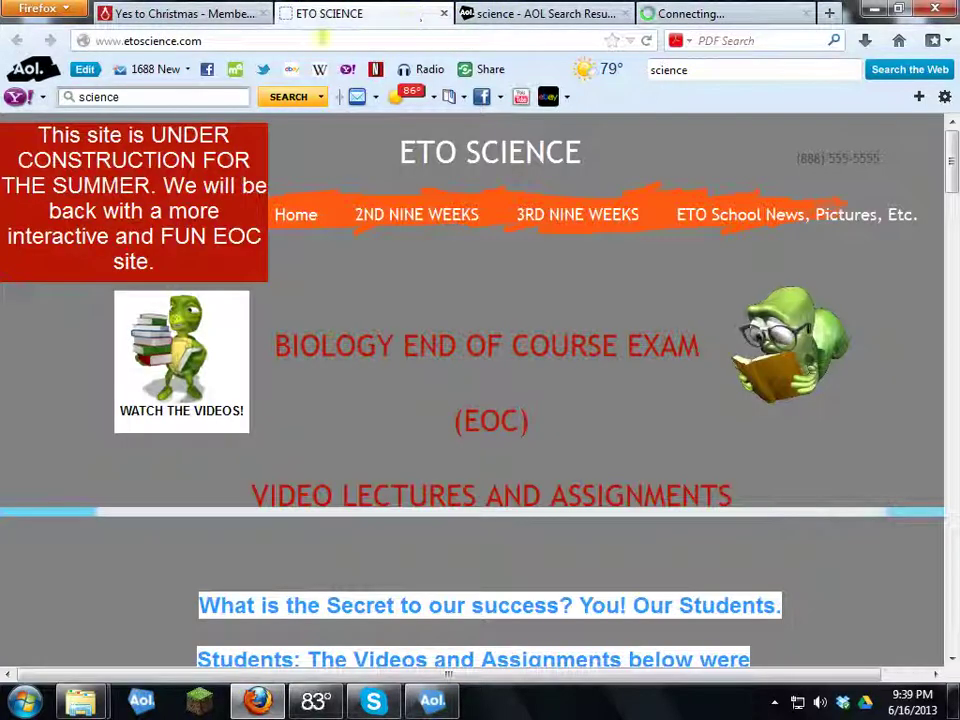
left_click(226, 20)
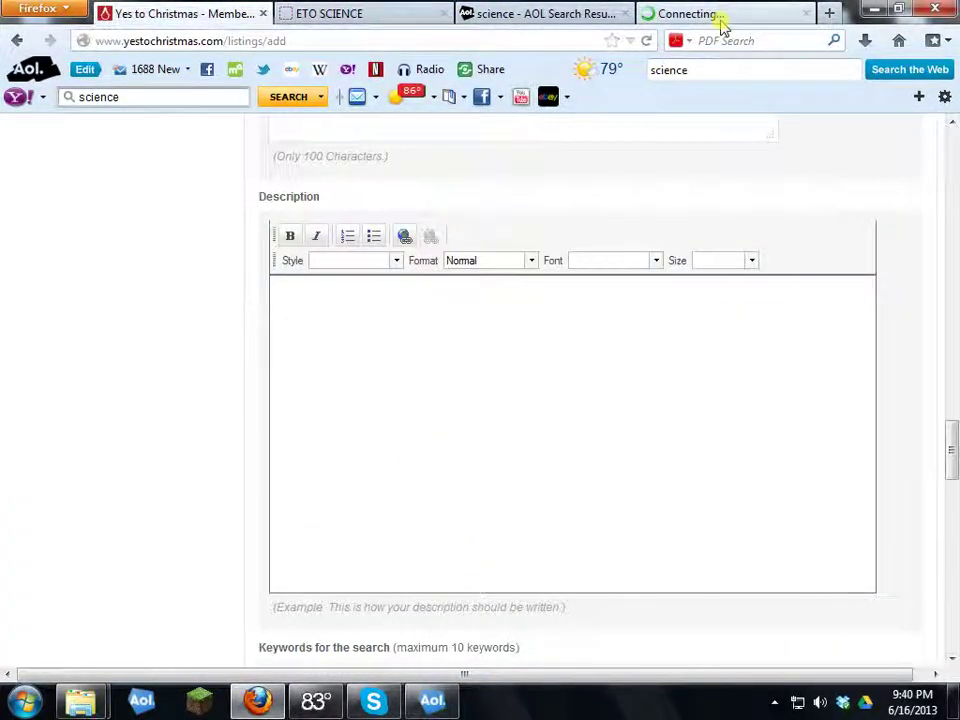
left_click(718, 13)
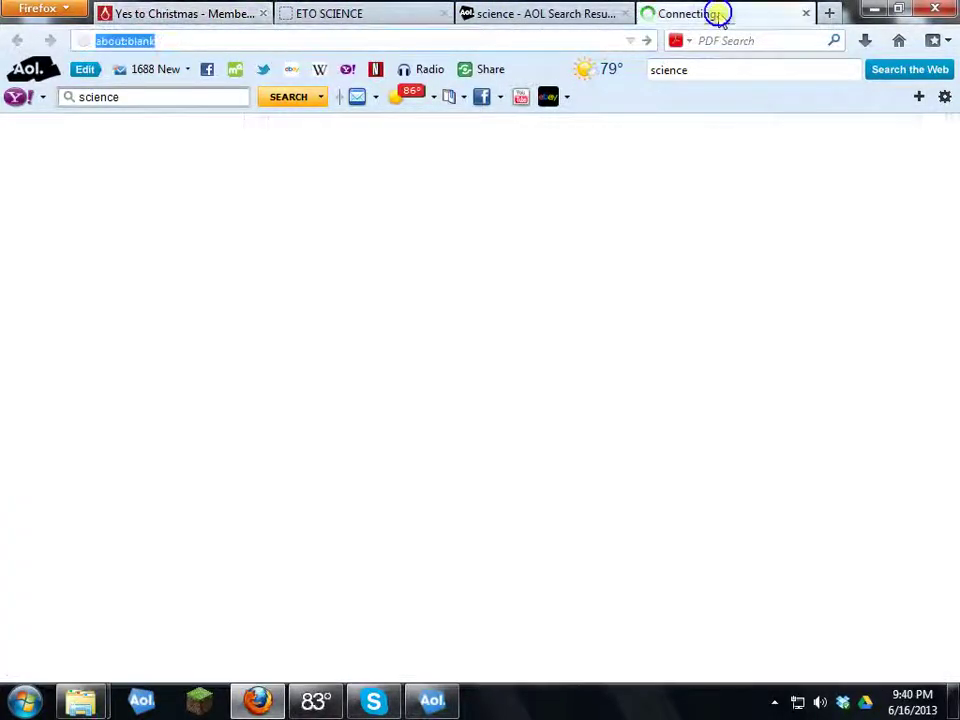
left_click(805, 13)
scroll(243, 357, "down", 4)
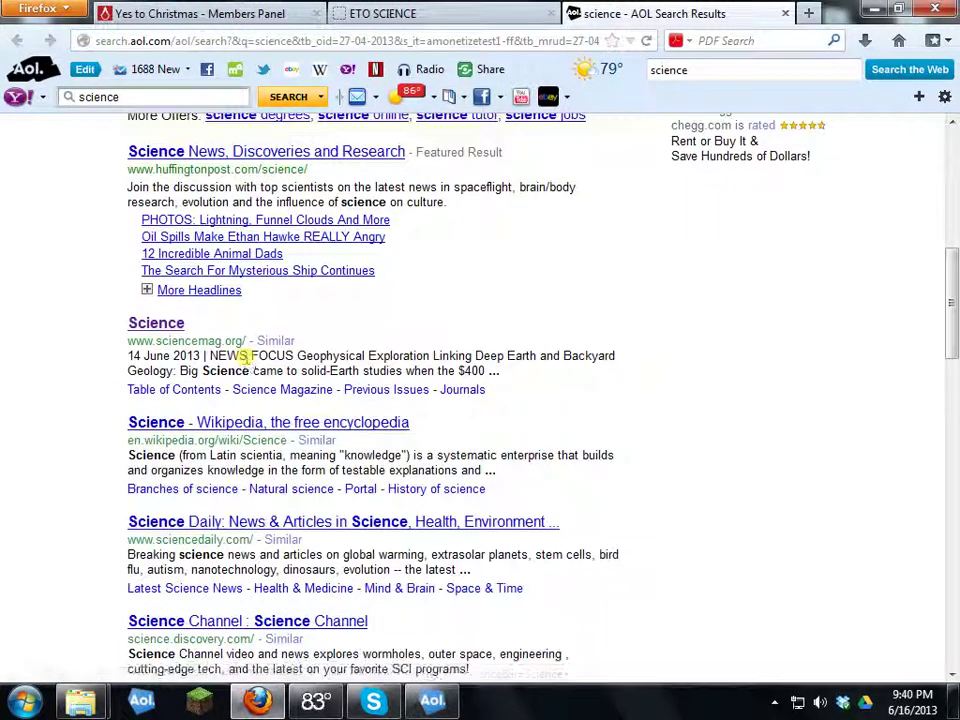
scroll(243, 357, "down", 2)
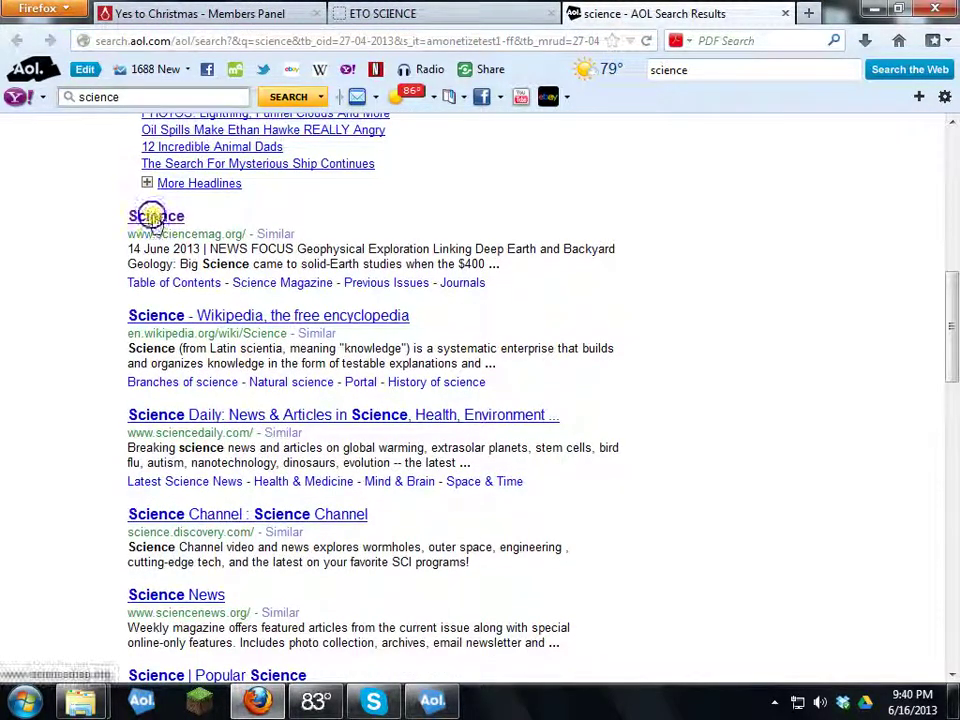
Step: Open the sciencemag.org result and copy the 'Evolving to Hold Their Breath' abstract, Introduction through Discussion
left_click(156, 216)
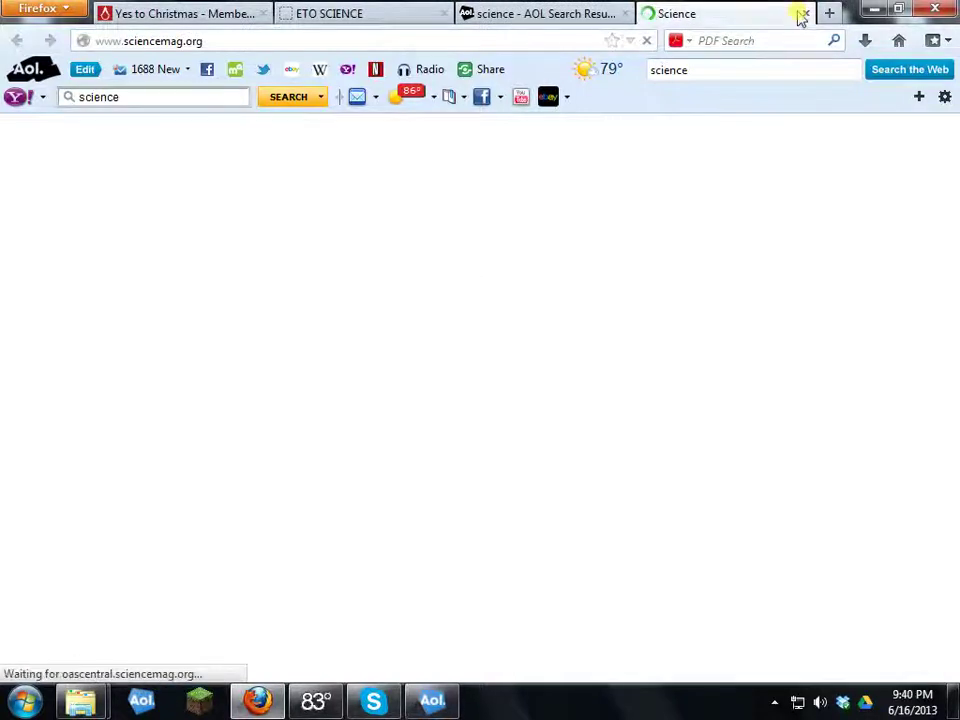
scroll(440, 330, "down", 5)
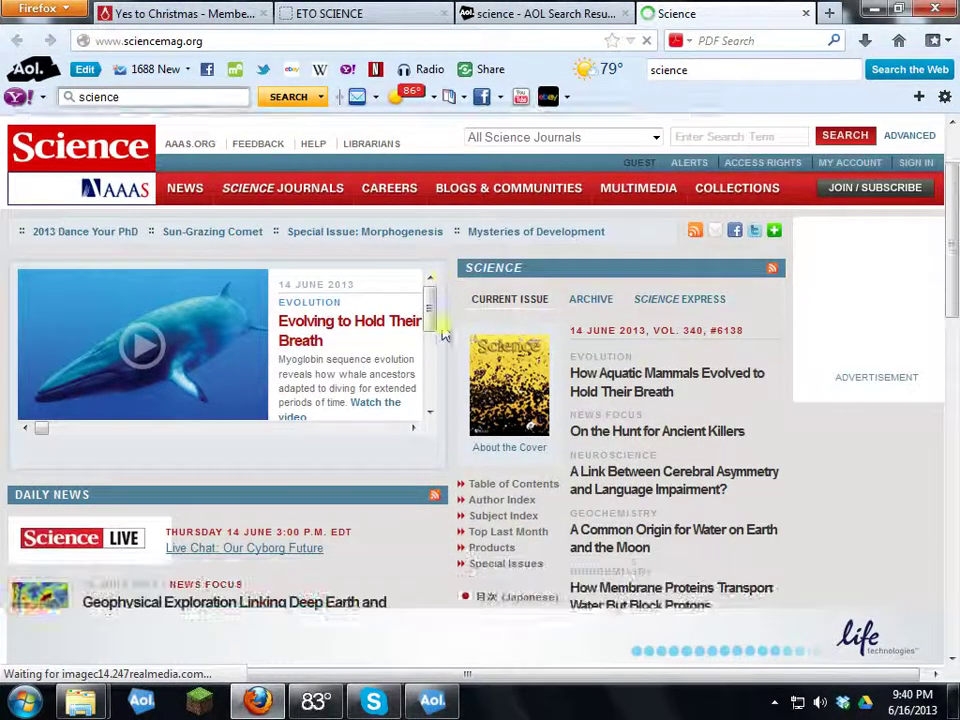
scroll(388, 334, "up", 1)
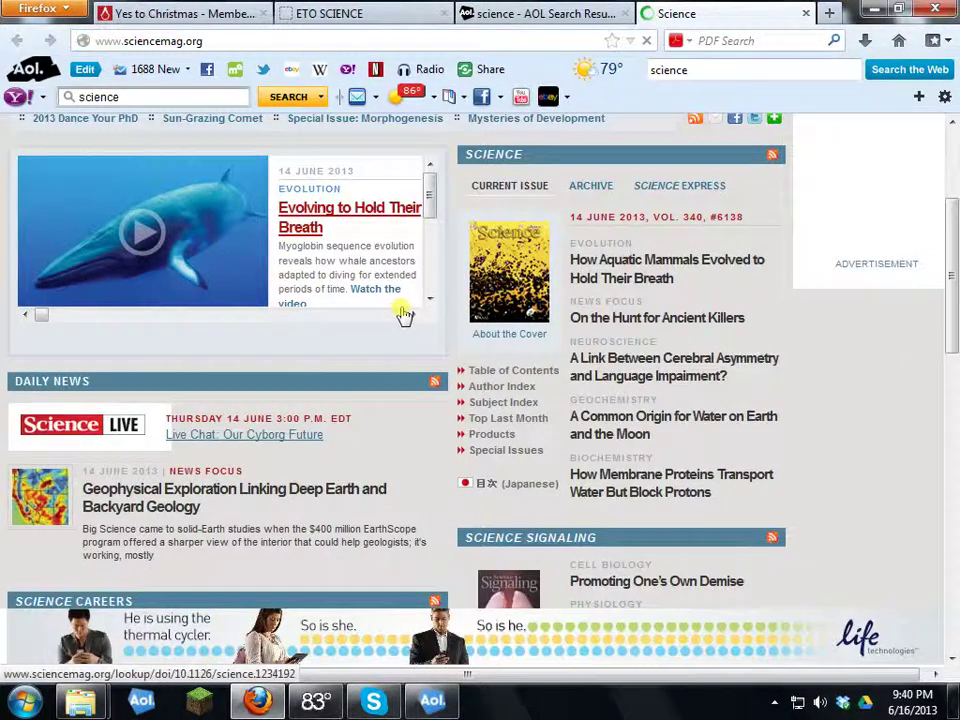
scroll(403, 310, "down", 2)
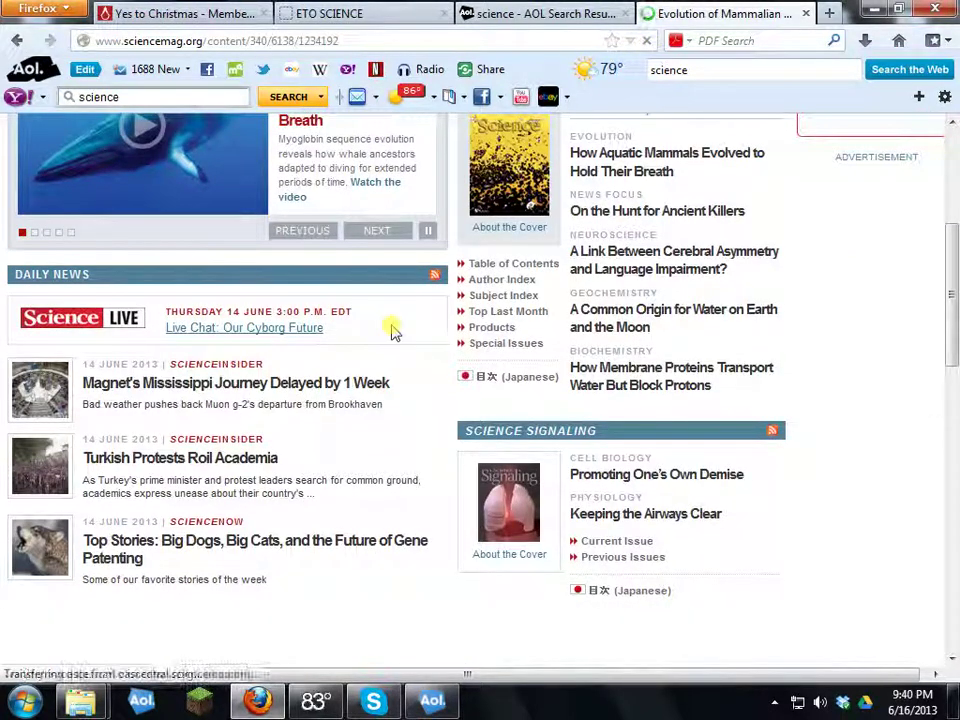
scroll(388, 350, "down", 4)
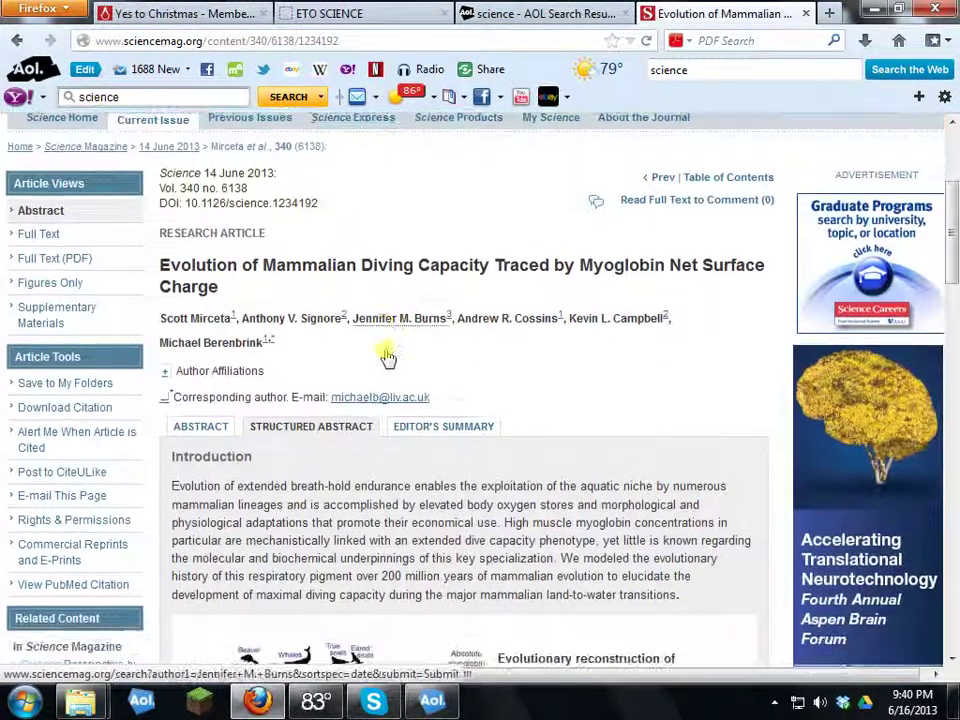
scroll(388, 357, "down", 5)
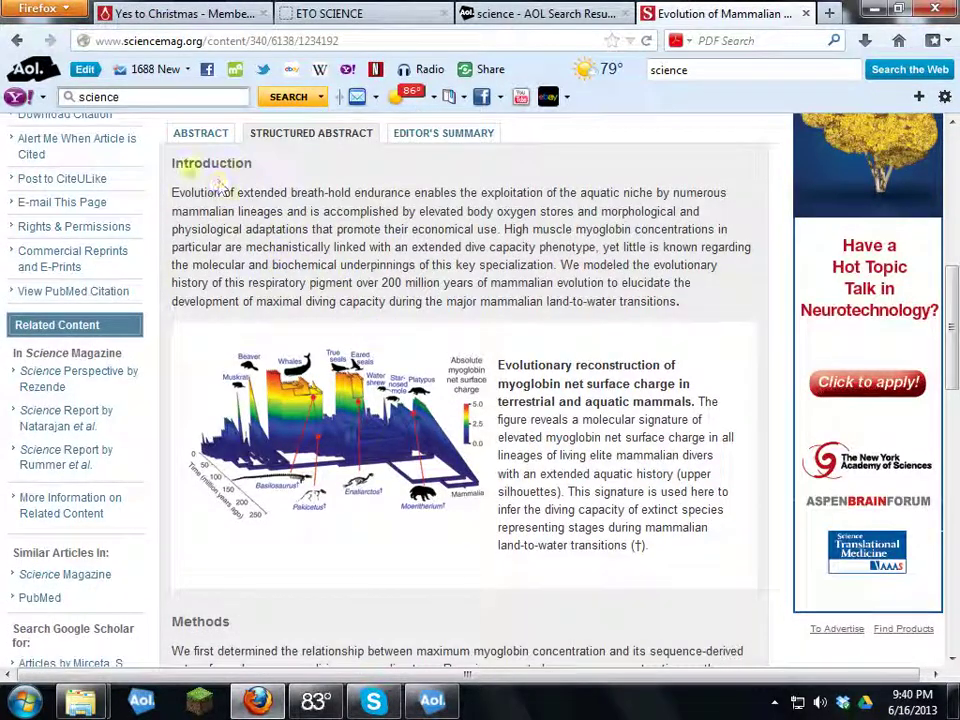
left_click_drag(170, 163, 598, 620)
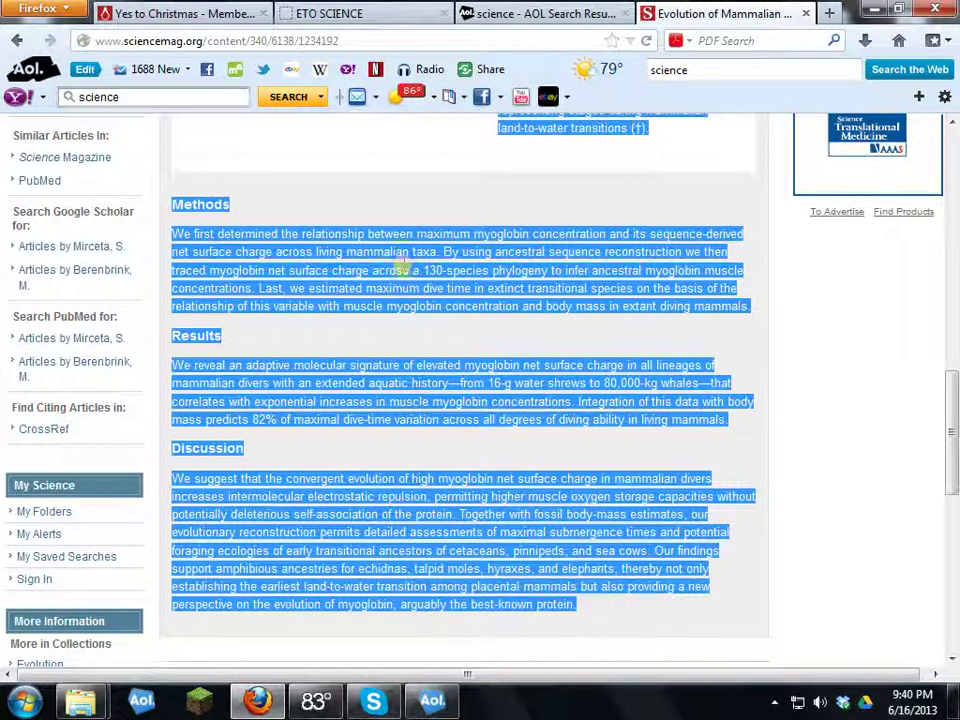
right_click(400, 268)
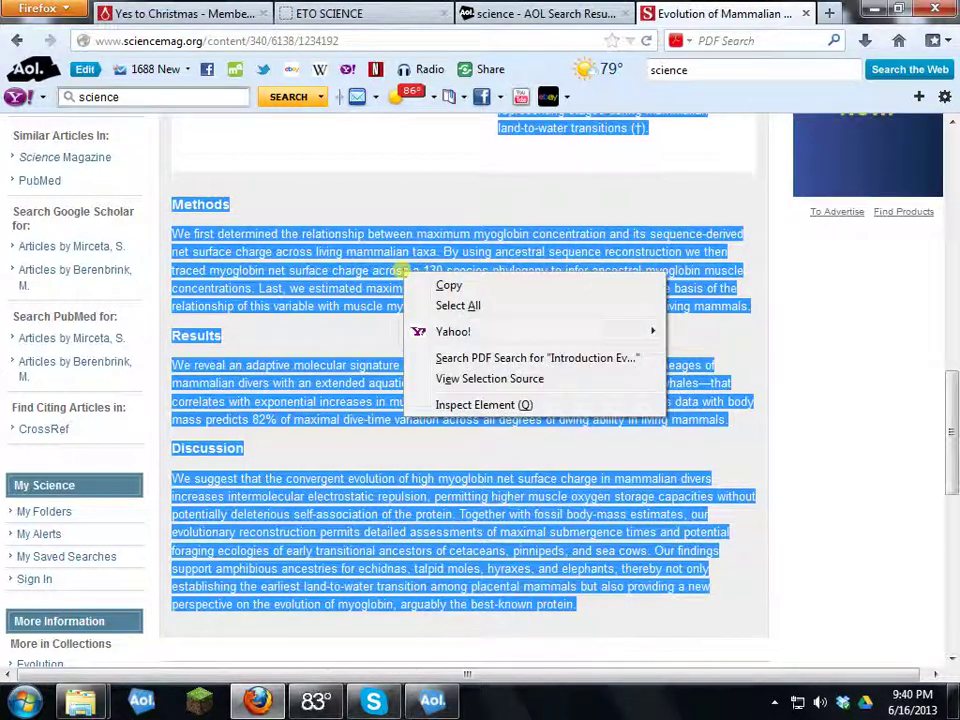
left_click(456, 286)
left_click(338, 14)
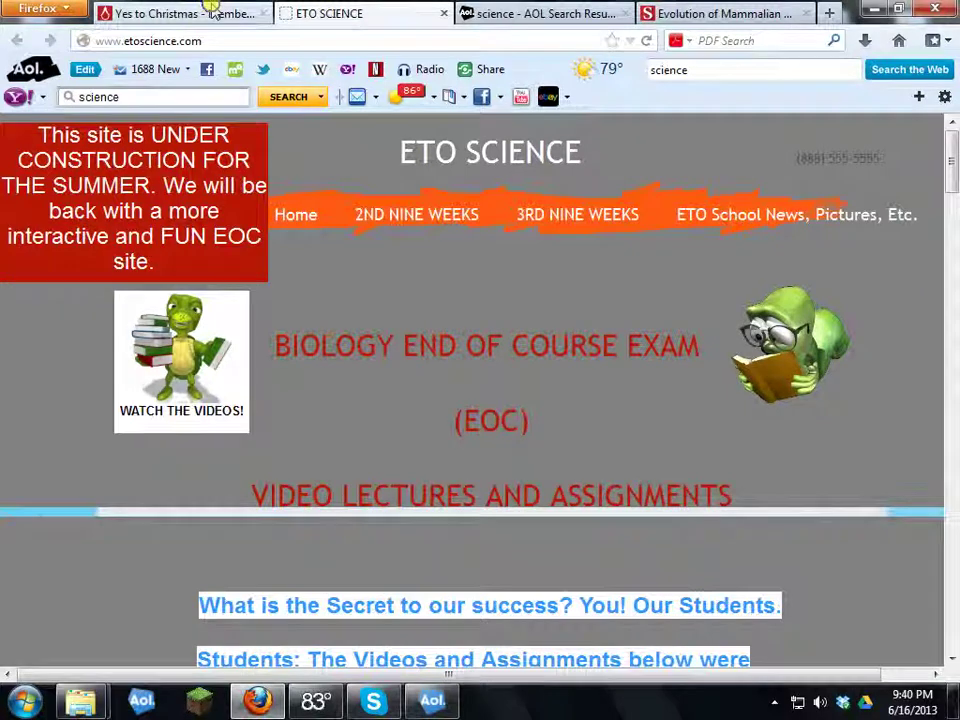
Step: Paste the copied myoglobin abstract into the listing's Description through the Paste dialog
left_click(213, 12)
left_click(345, 313)
right_click(348, 317)
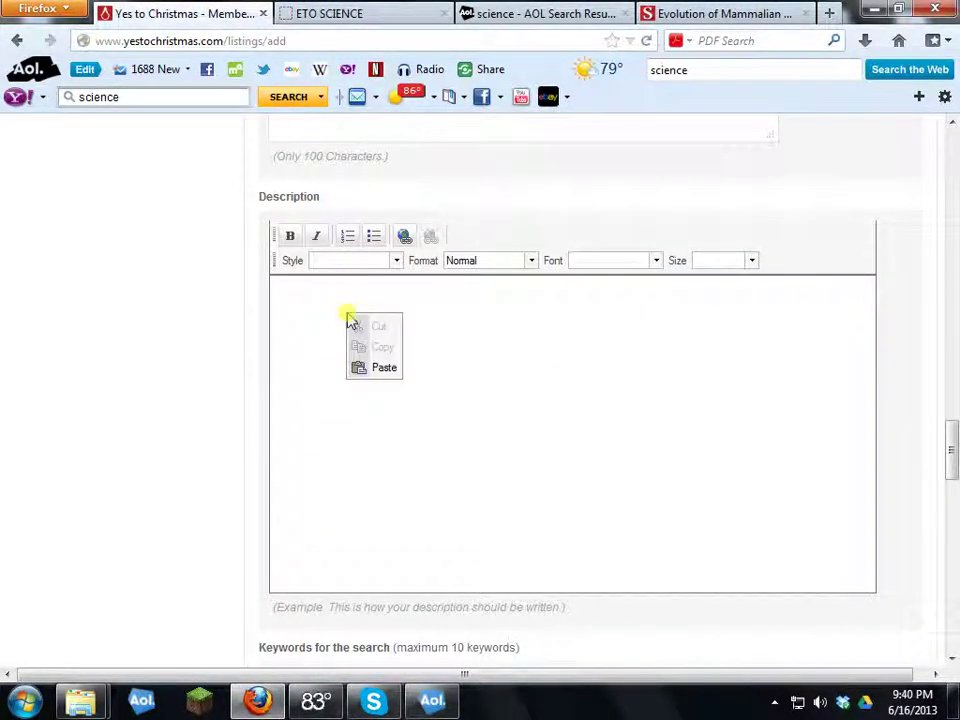
left_click(386, 368)
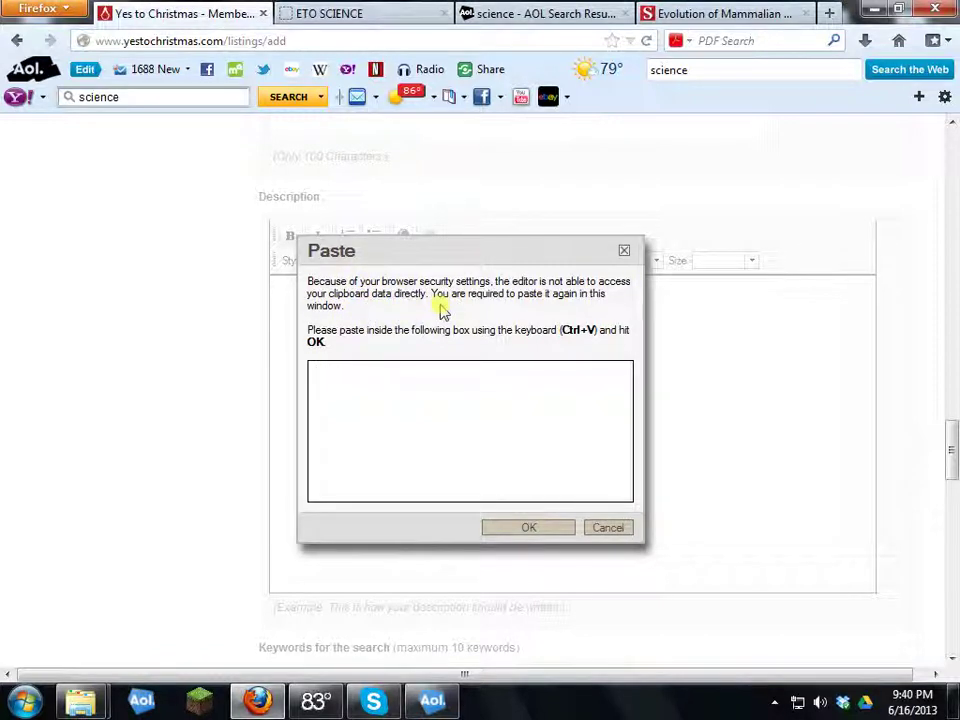
right_click(349, 390)
left_click(407, 471)
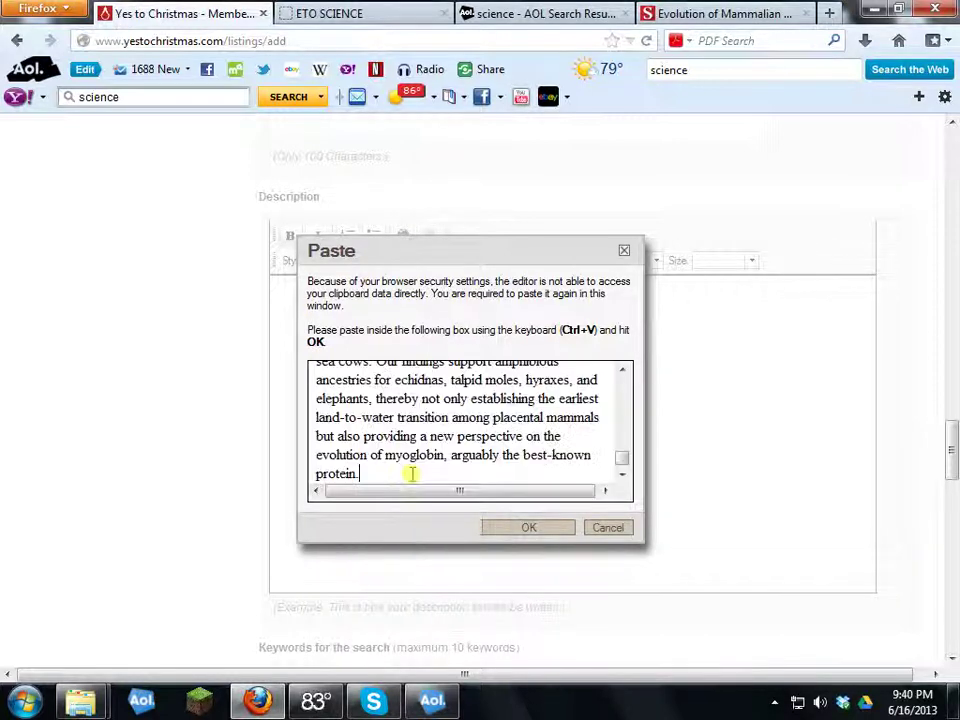
left_click(512, 523)
Step: Review the pasted Description and place the cursor in the search keywords box
scroll(439, 422, "up", 15)
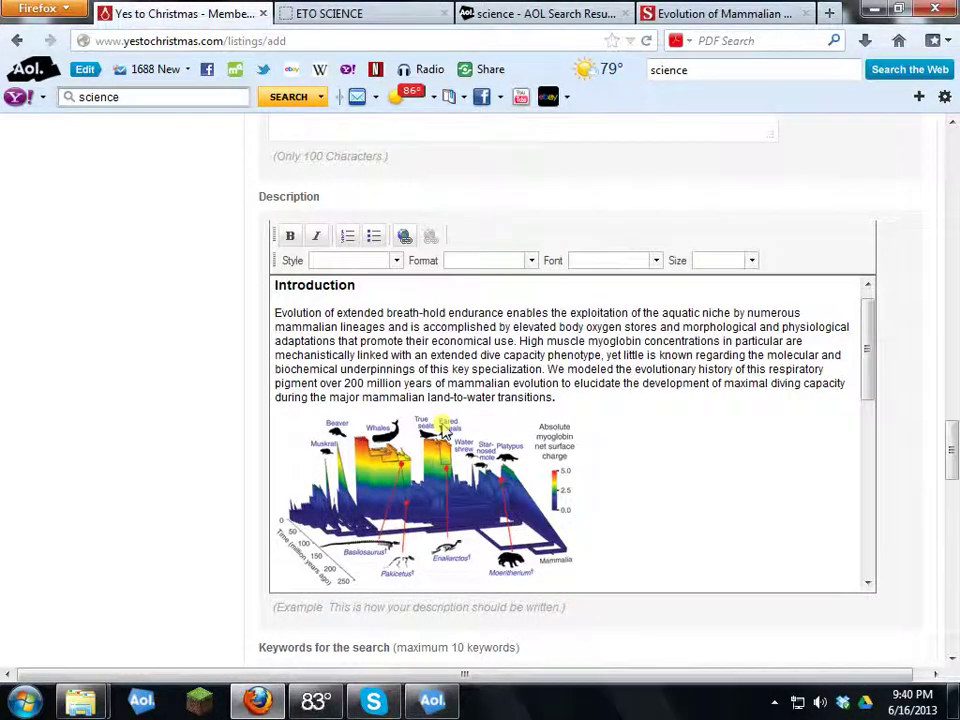
scroll(632, 412, "up", 1)
scroll(632, 412, "down", 1)
scroll(632, 412, "up", 1)
scroll(625, 410, "down", 3)
scroll(617, 409, "down", 10)
scroll(197, 447, "down", 8)
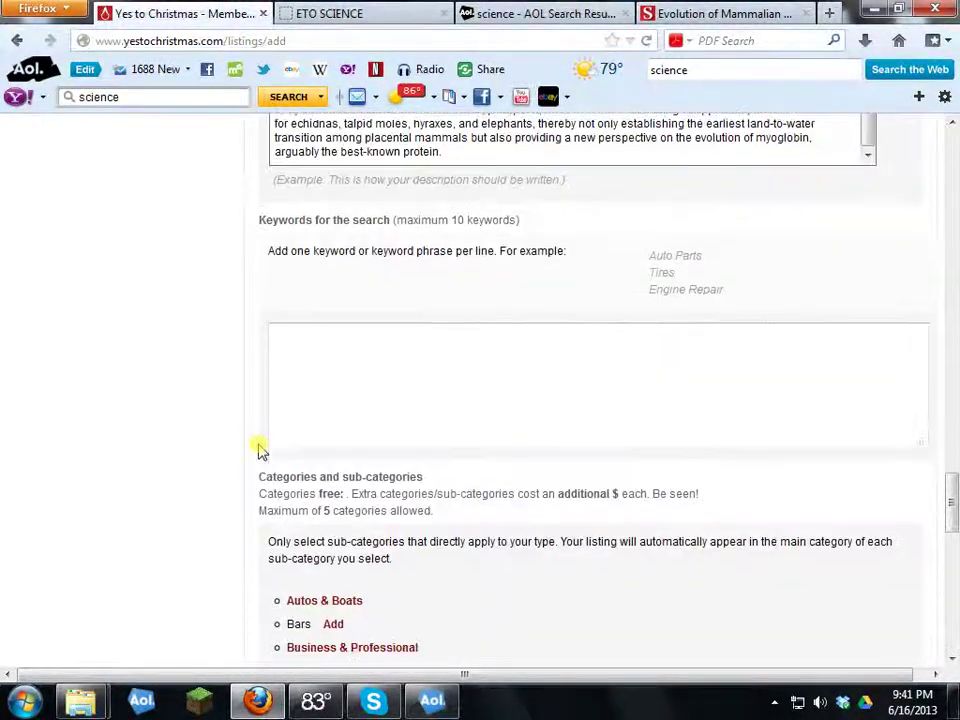
scroll(261, 418, "up", 2)
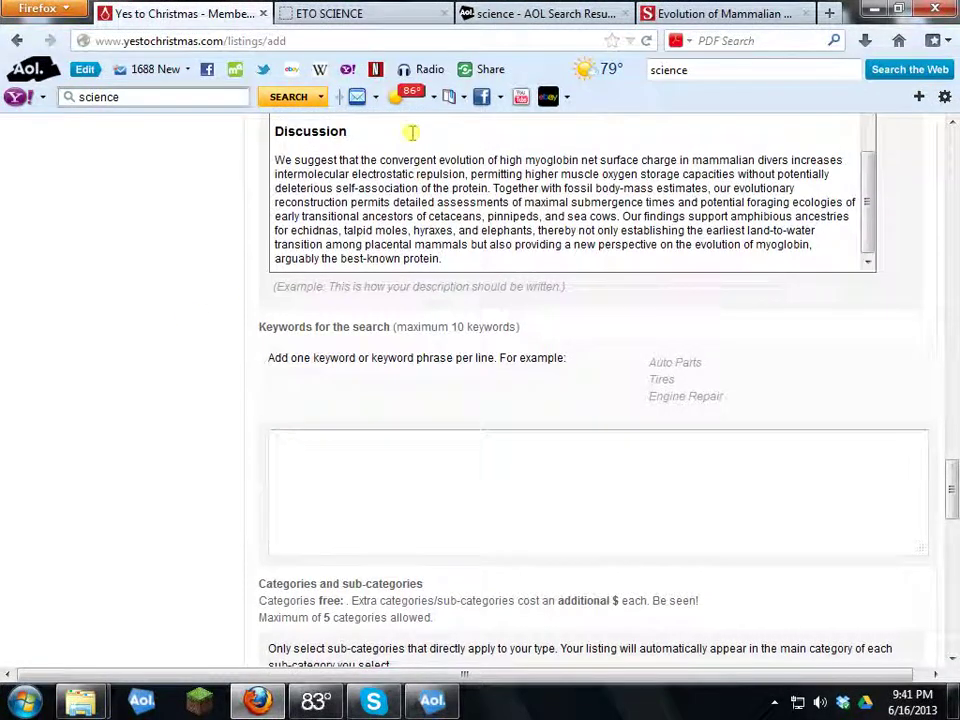
left_click(338, 473)
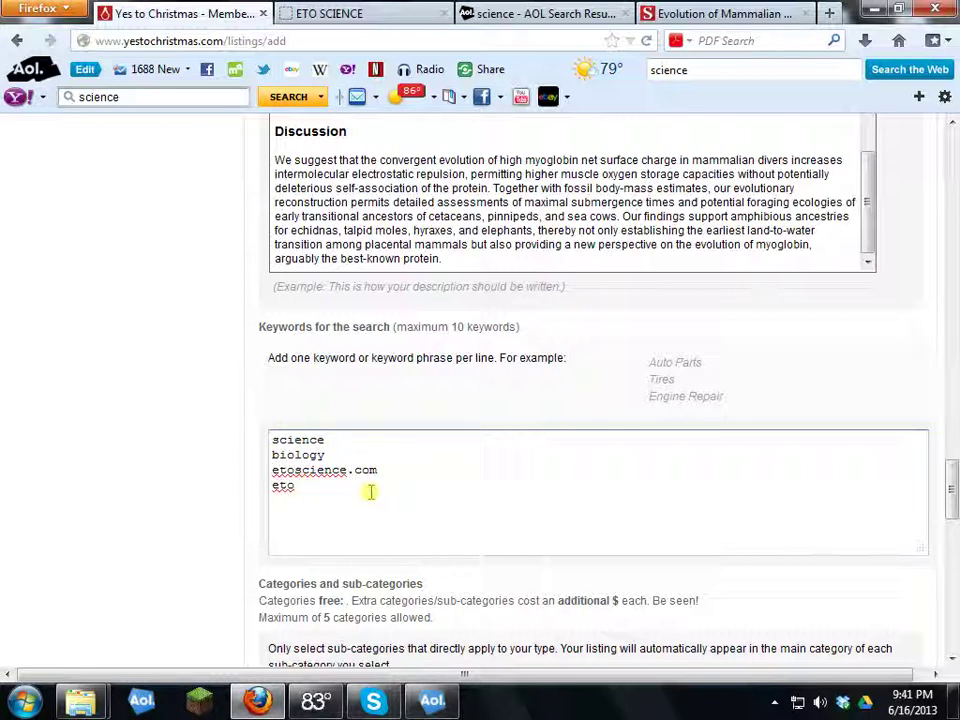
Step: Move down past the keyword box holding science, biology, etoscience.com and eto
scroll(372, 485, "down", 6)
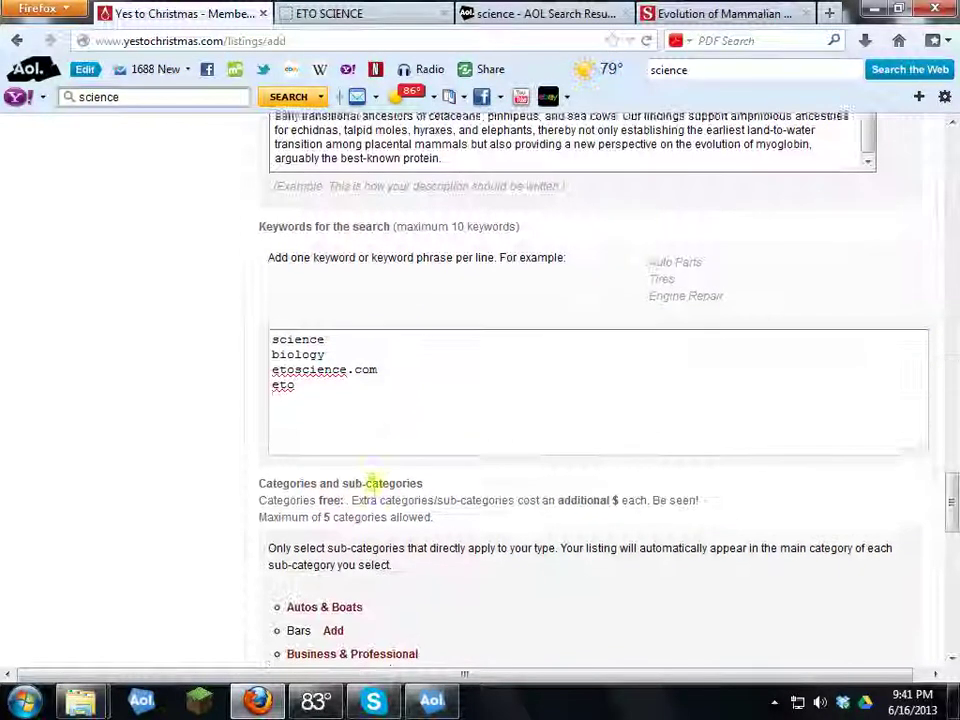
Step: Browse the category tree and expand Community to inspect its sub-categories
scroll(402, 458, "down", 2)
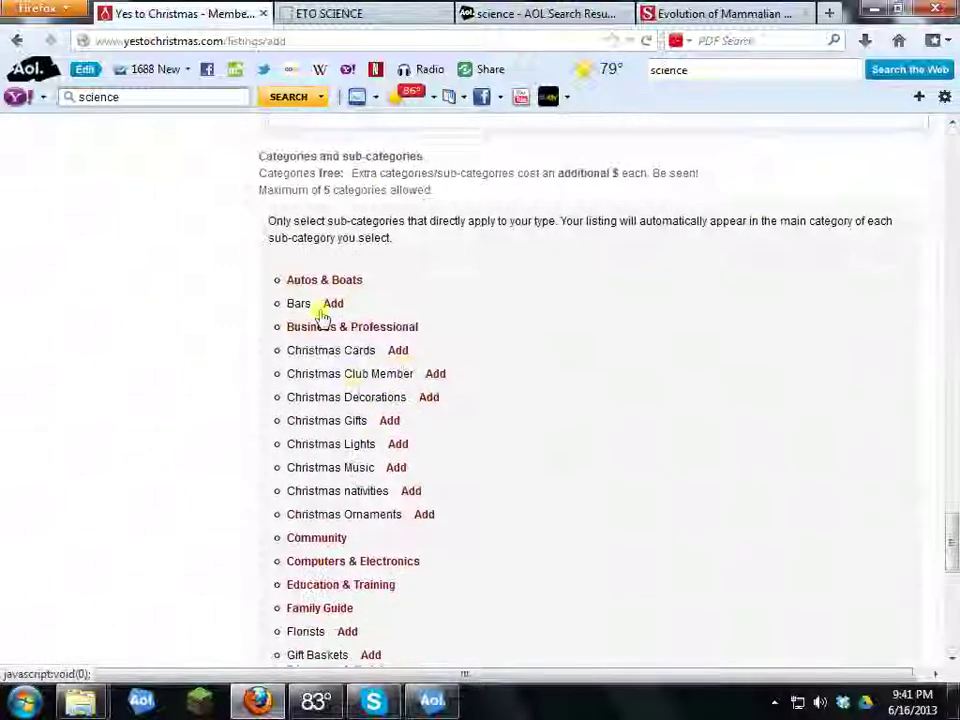
scroll(358, 362, "up", 4)
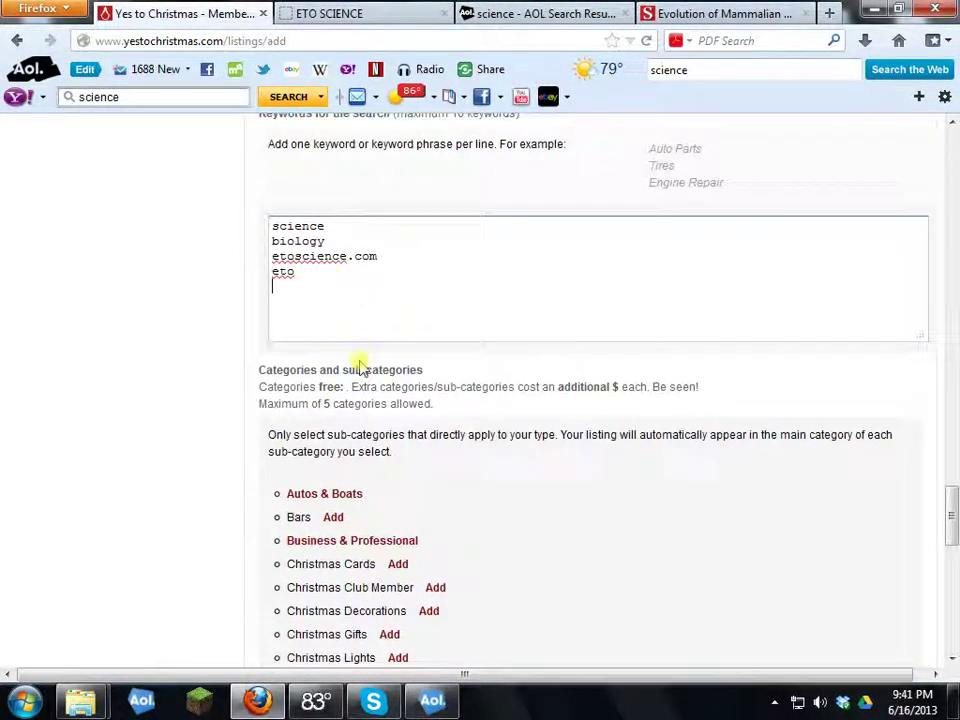
scroll(322, 334, "down", 4)
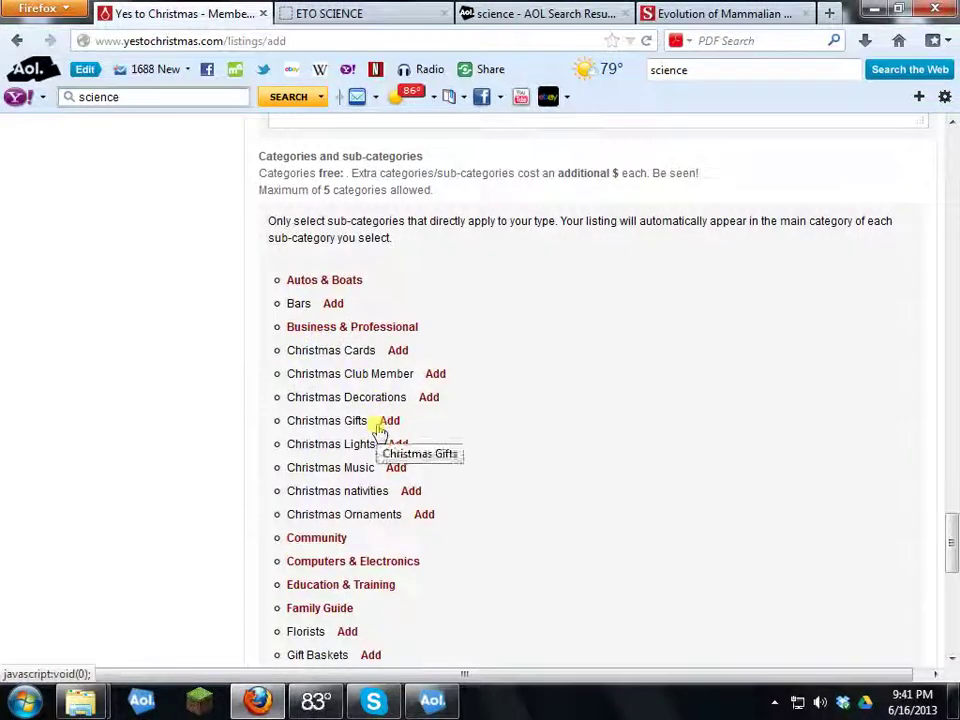
scroll(490, 347, "down", 2)
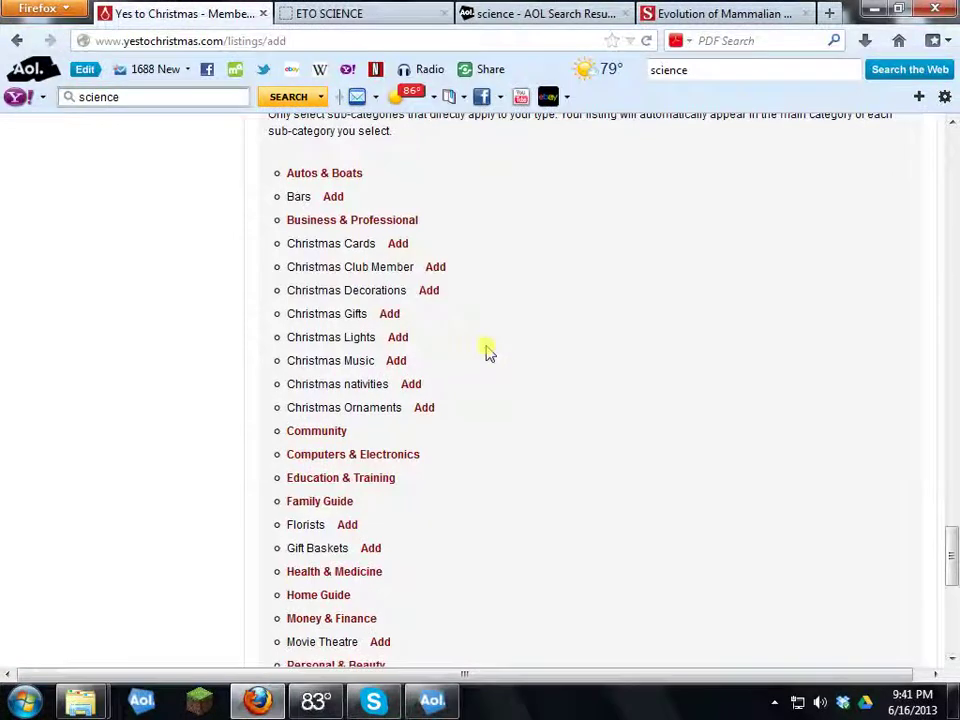
scroll(341, 345, "down", 2)
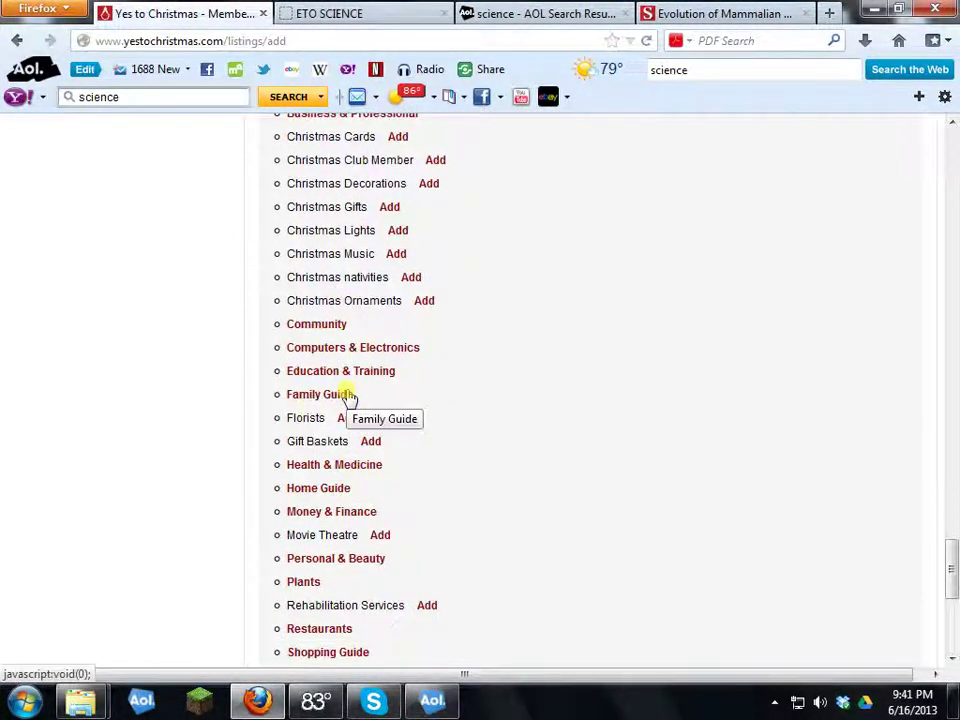
scroll(322, 420, "down", 8)
scroll(325, 314, "up", 4)
scroll(317, 288, "down", 4)
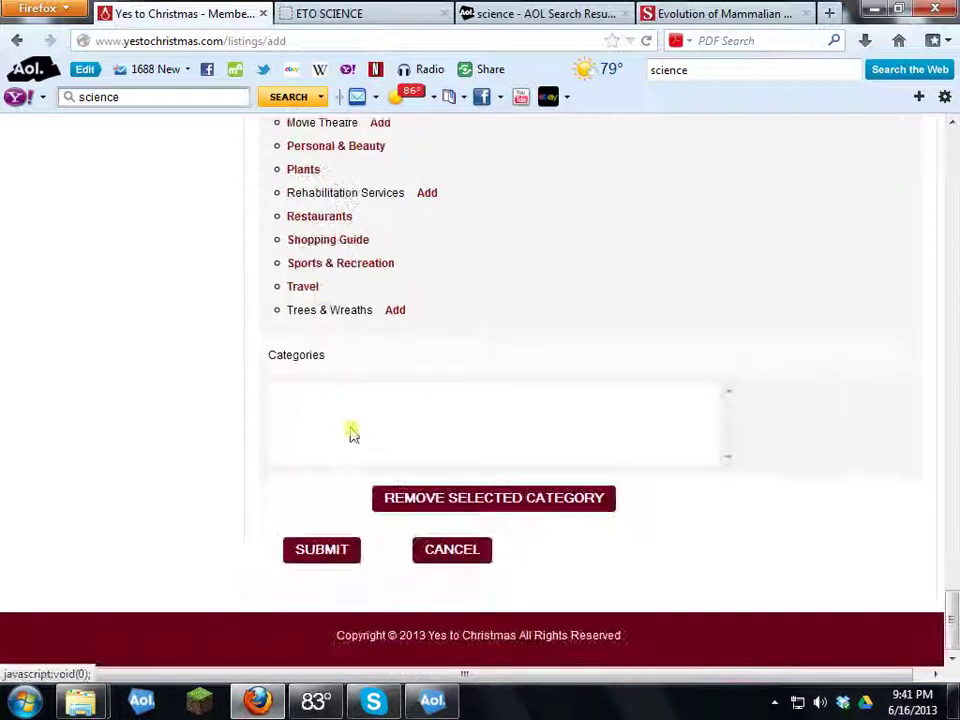
scroll(306, 253, "up", 4)
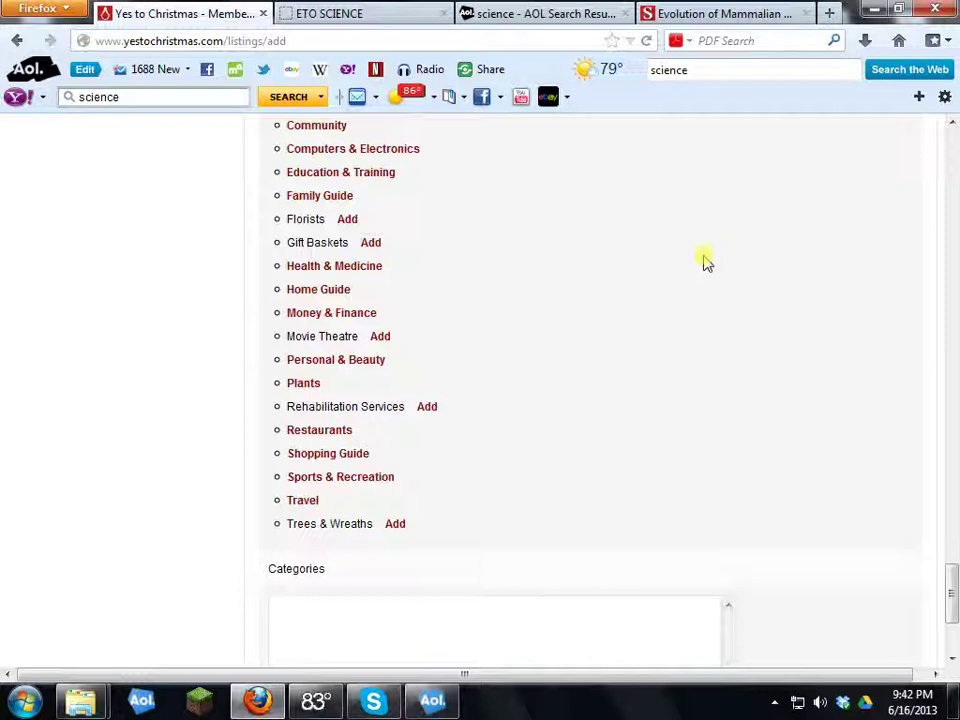
scroll(537, 290, "up", 5)
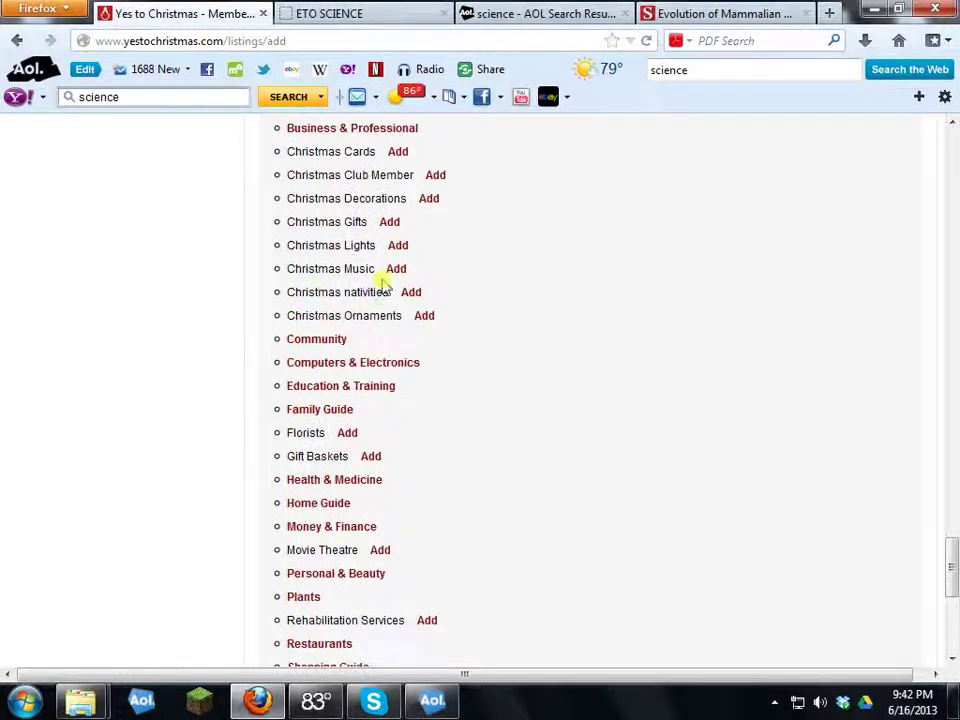
scroll(333, 300, "up", 3)
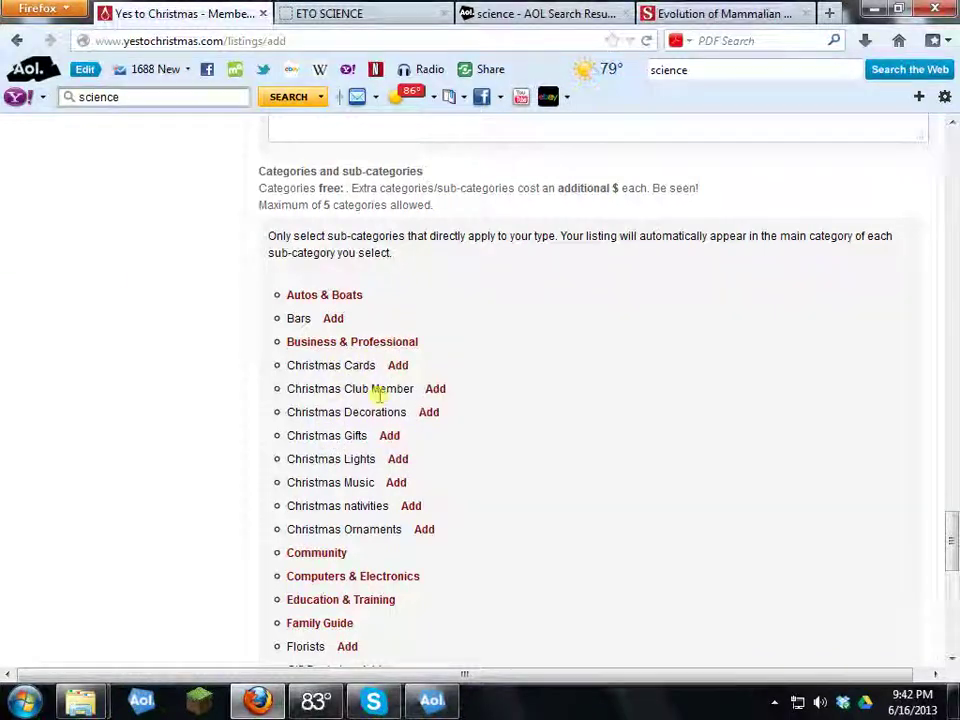
scroll(381, 395, "down", 8)
scroll(381, 401, "up", 4)
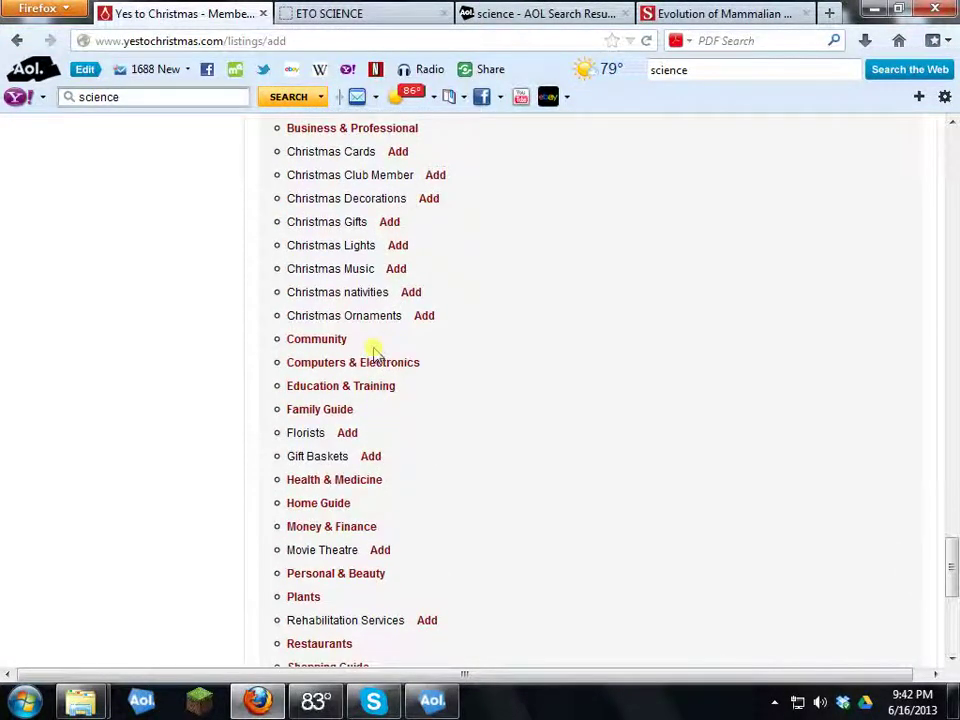
left_click(333, 343)
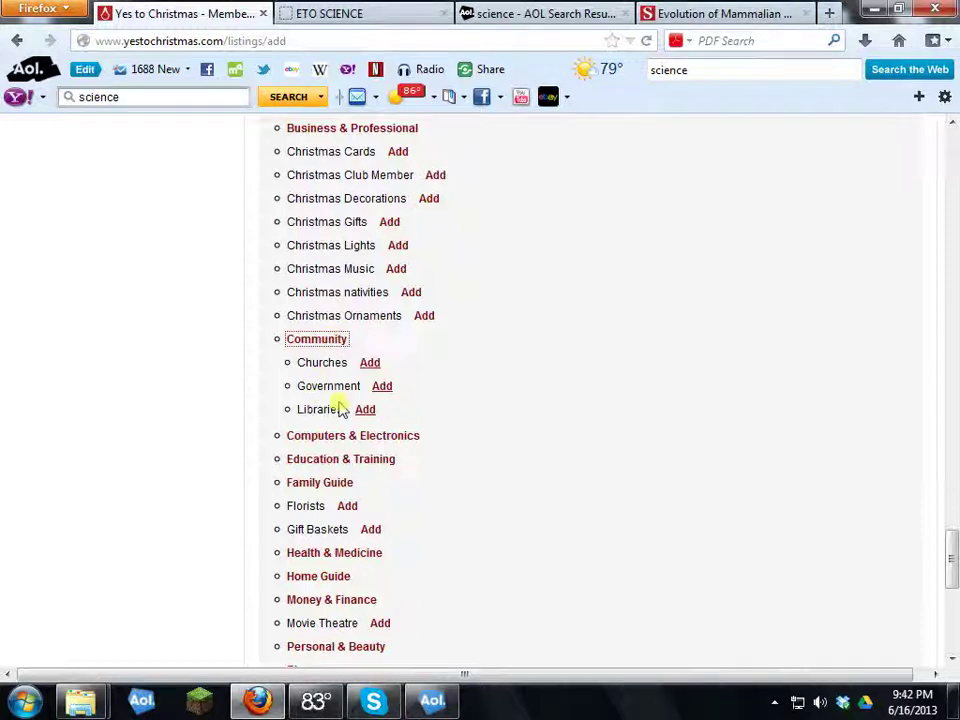
Step: Add Schools under Education & Training as the category and submit the listing
scroll(375, 400, "down", 2)
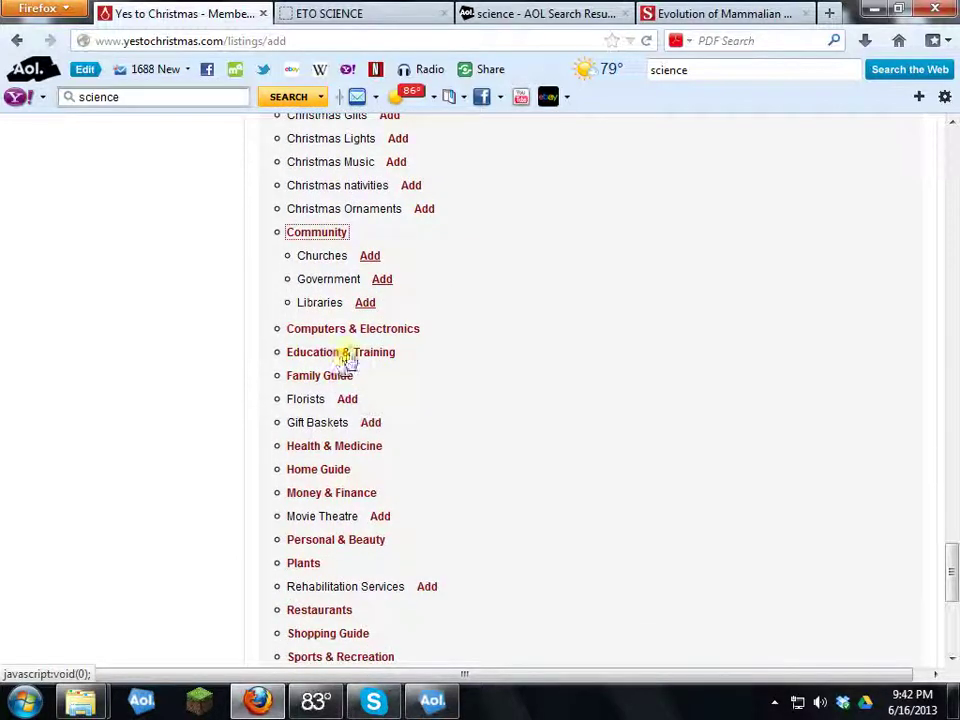
left_click(349, 355)
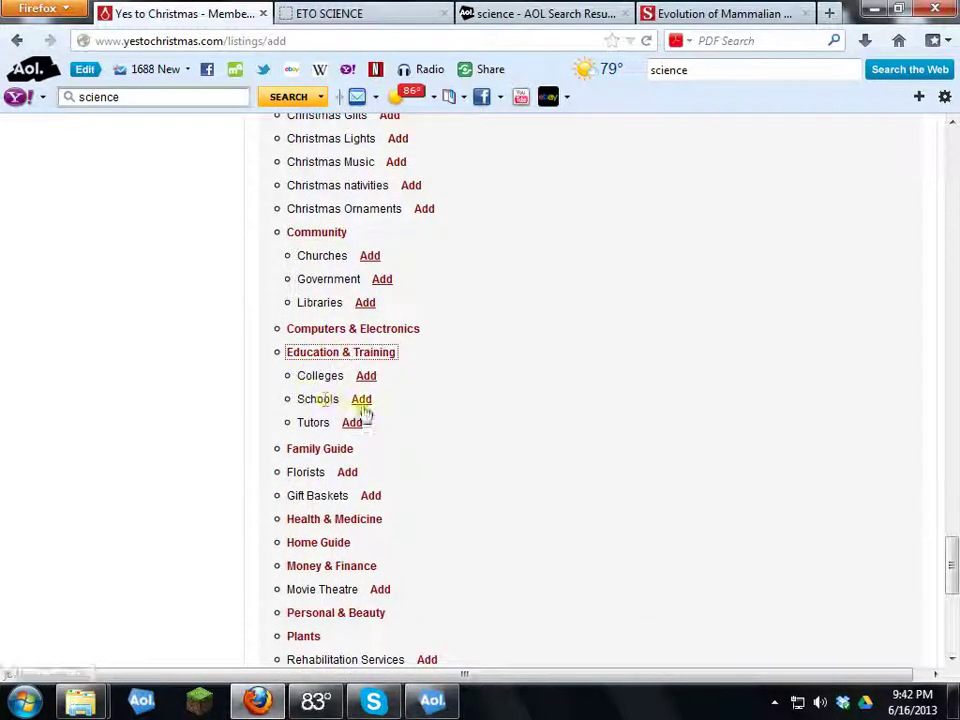
left_click(361, 399)
scroll(375, 400, "down", 4)
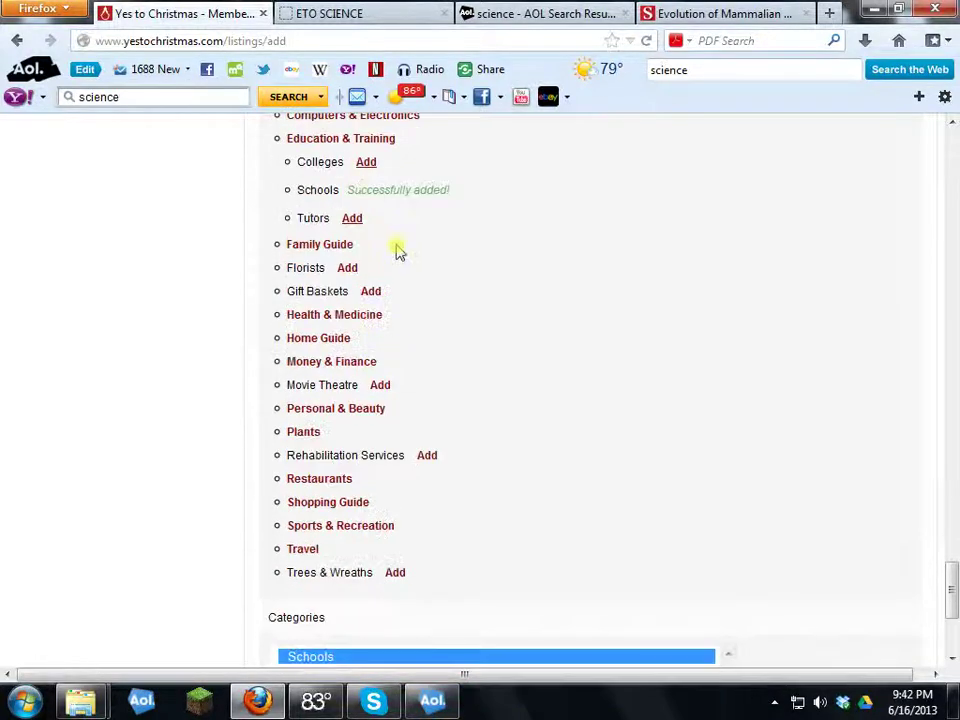
scroll(389, 318, "down", 5)
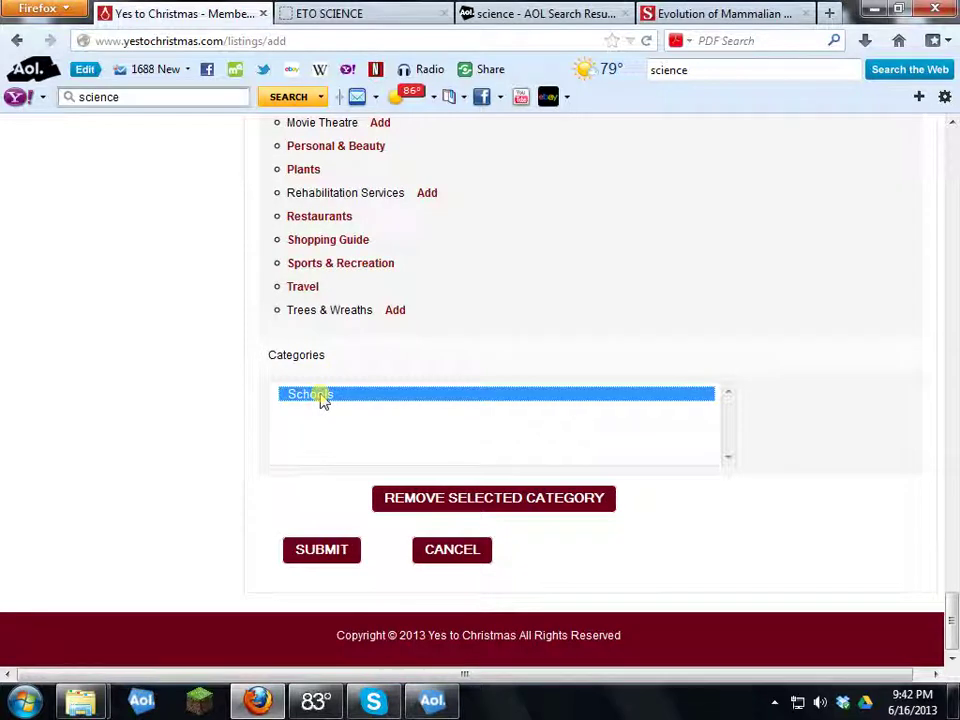
left_click(330, 552)
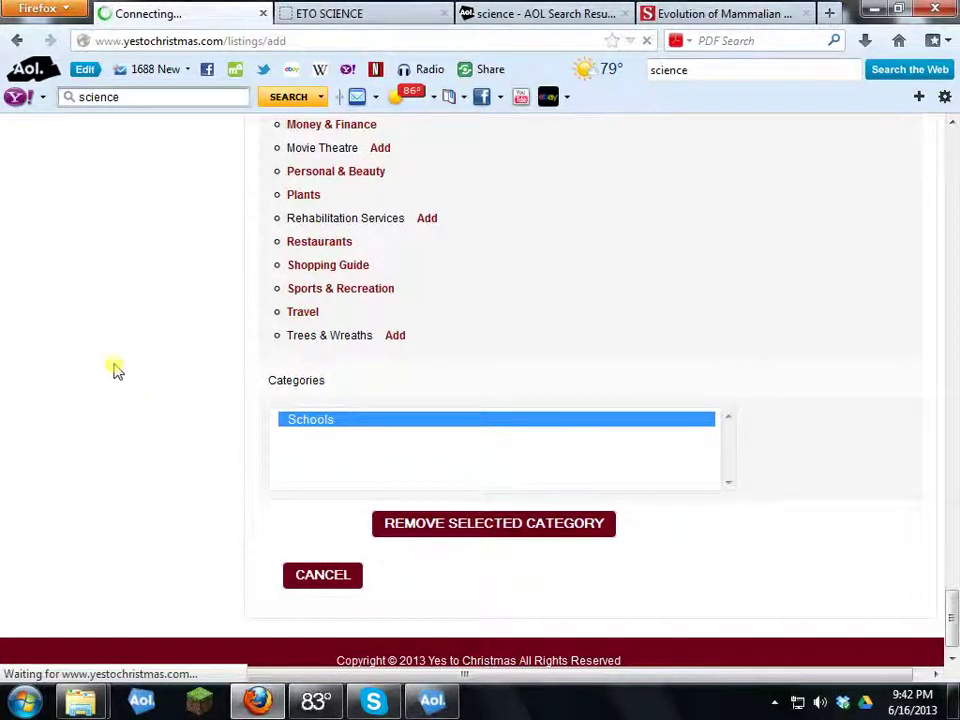
Step: Pay for the ETOscience.com listing by PayPal or credit card, proceeding to the $49.95 checkout
scroll(289, 400, "down", 4)
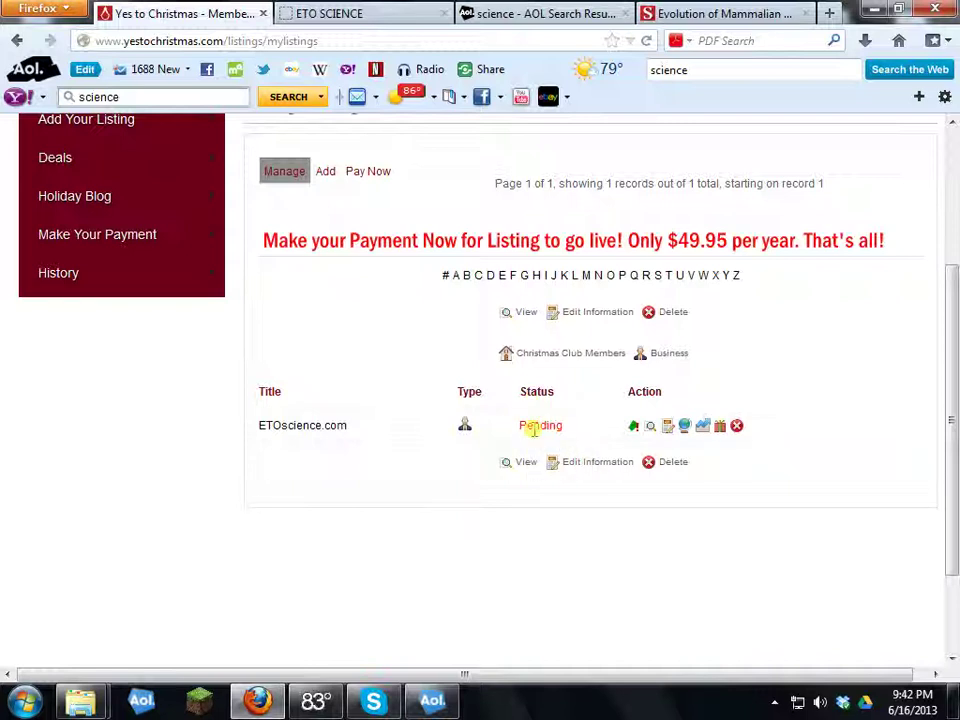
left_click(369, 172)
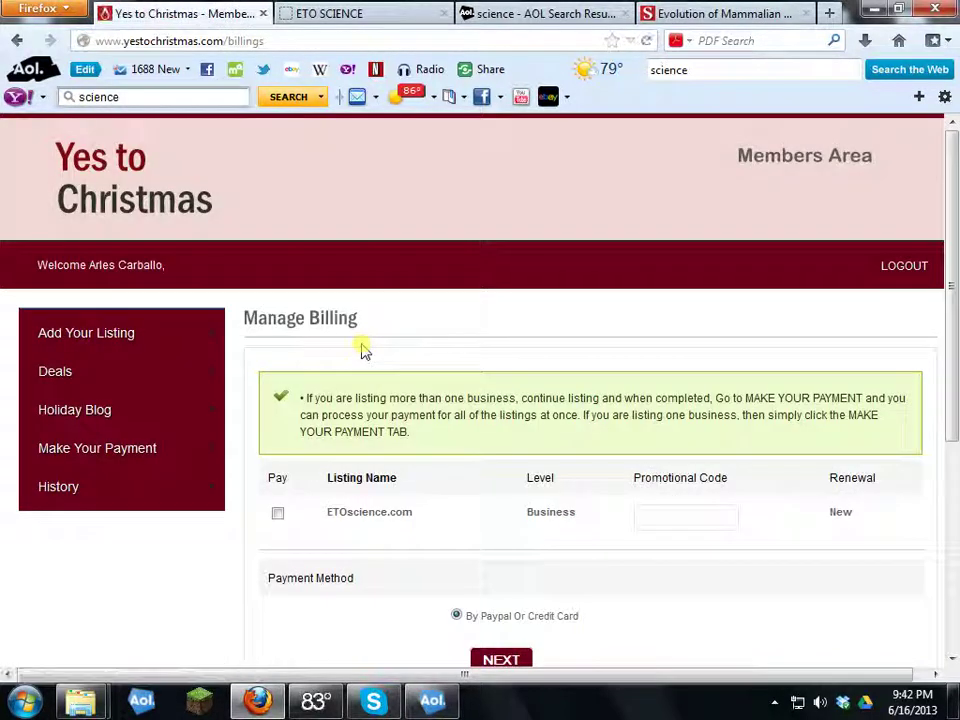
scroll(364, 349, "down", 4)
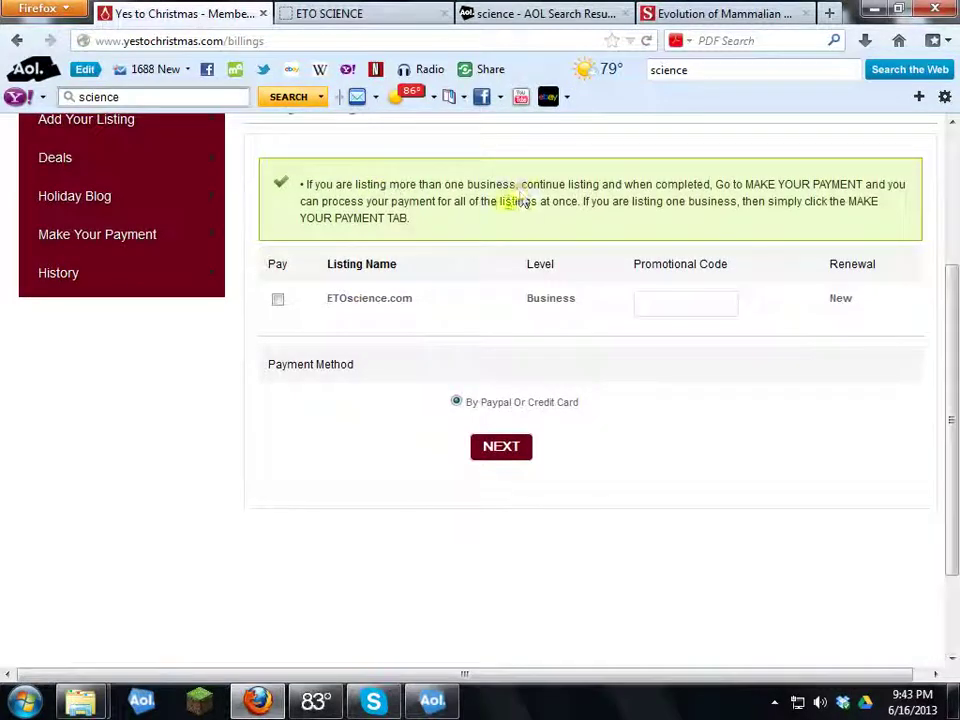
left_click(281, 301)
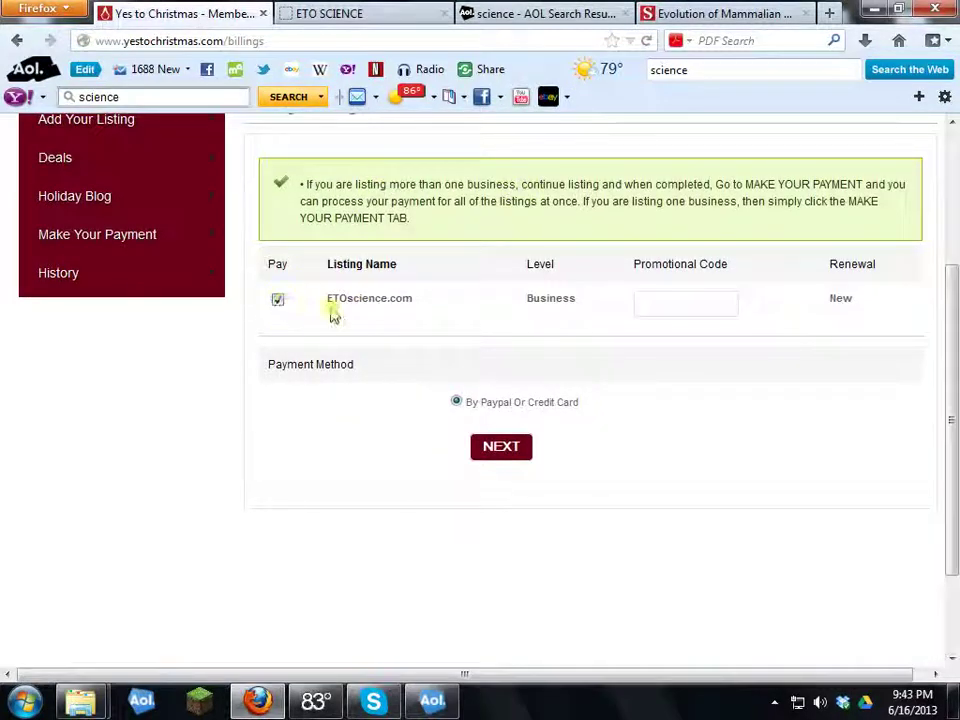
left_click(457, 403)
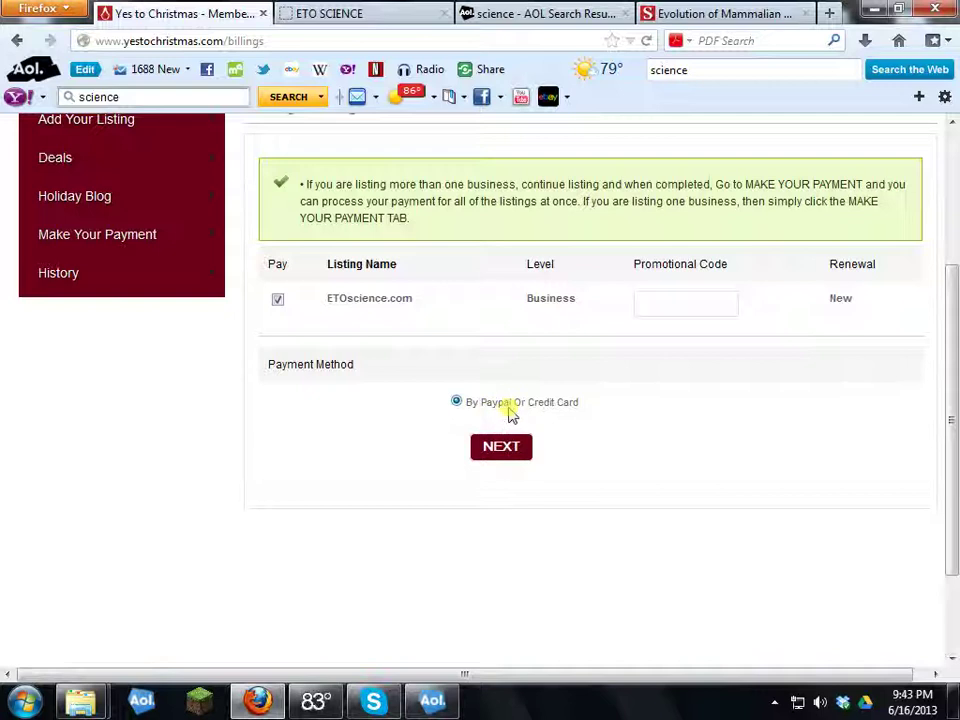
left_click(510, 450)
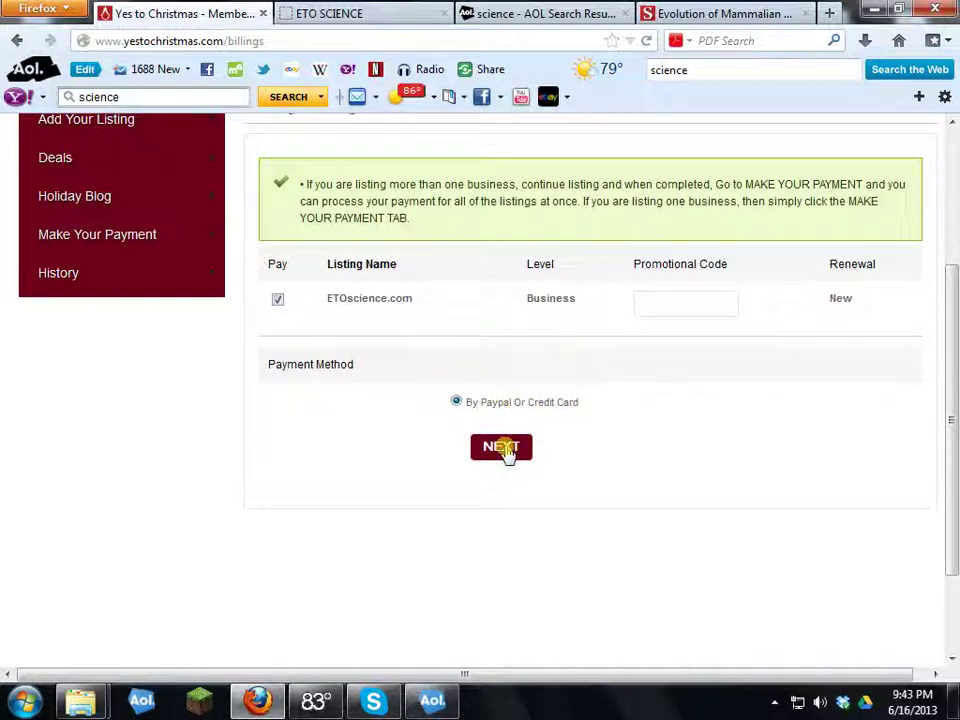
scroll(345, 418, "down", 2)
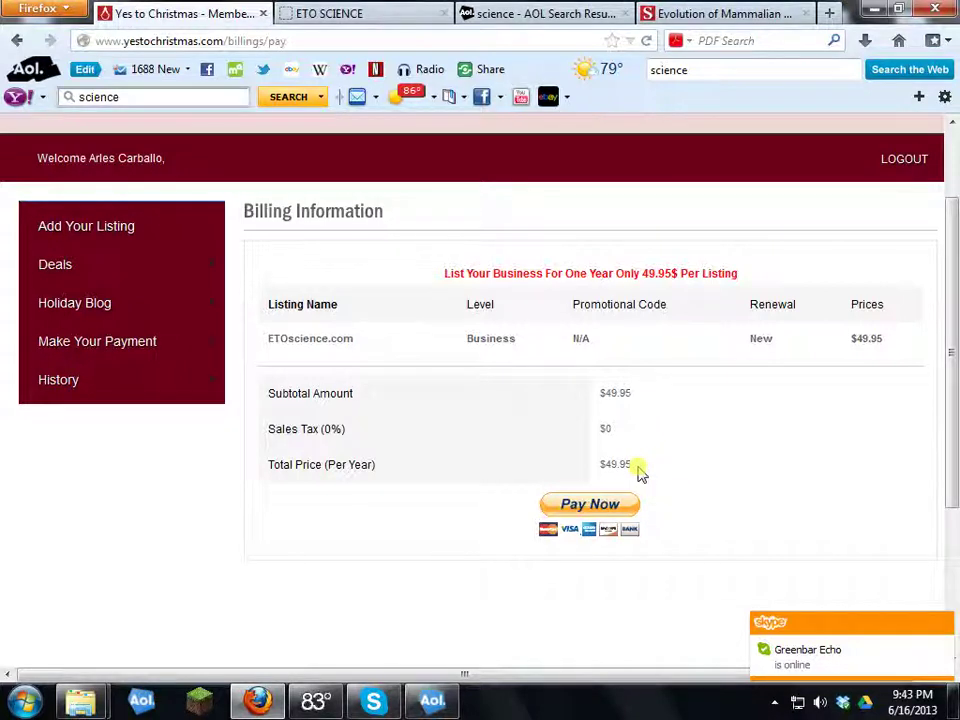
left_click(590, 505)
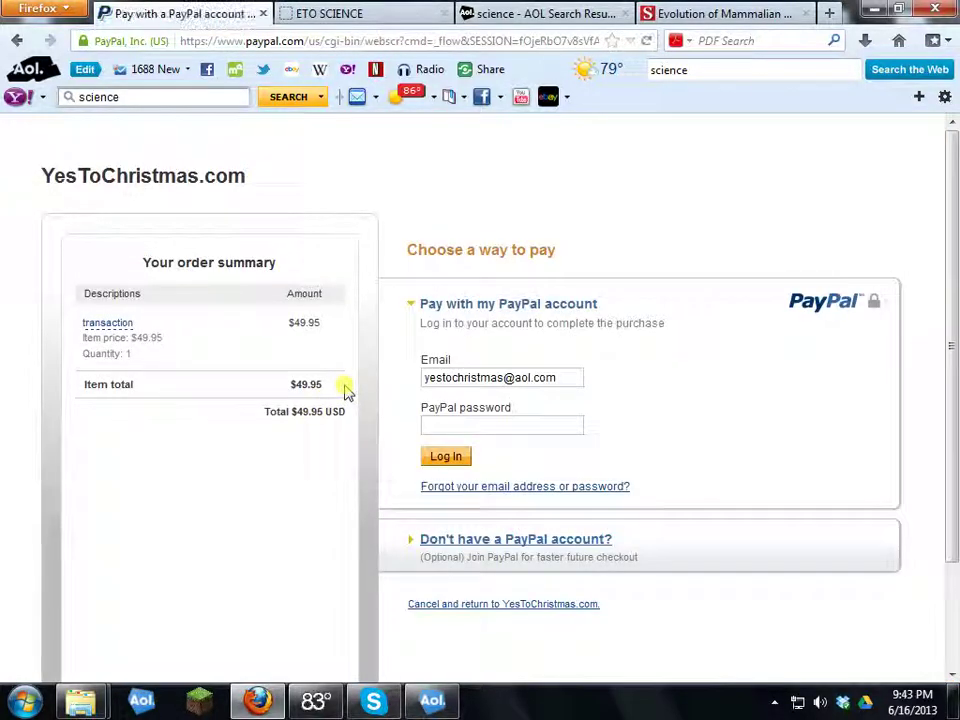
Step: Choose to pay by card without logging into PayPal
scroll(360, 378, "down", 1)
scroll(362, 378, "down", 1)
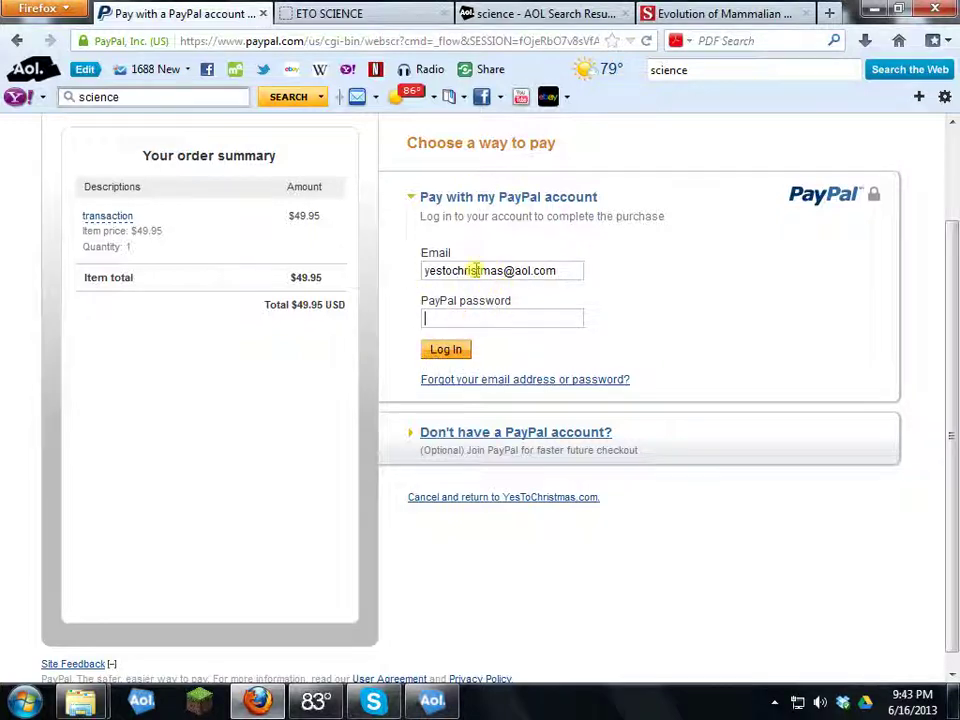
left_click(484, 440)
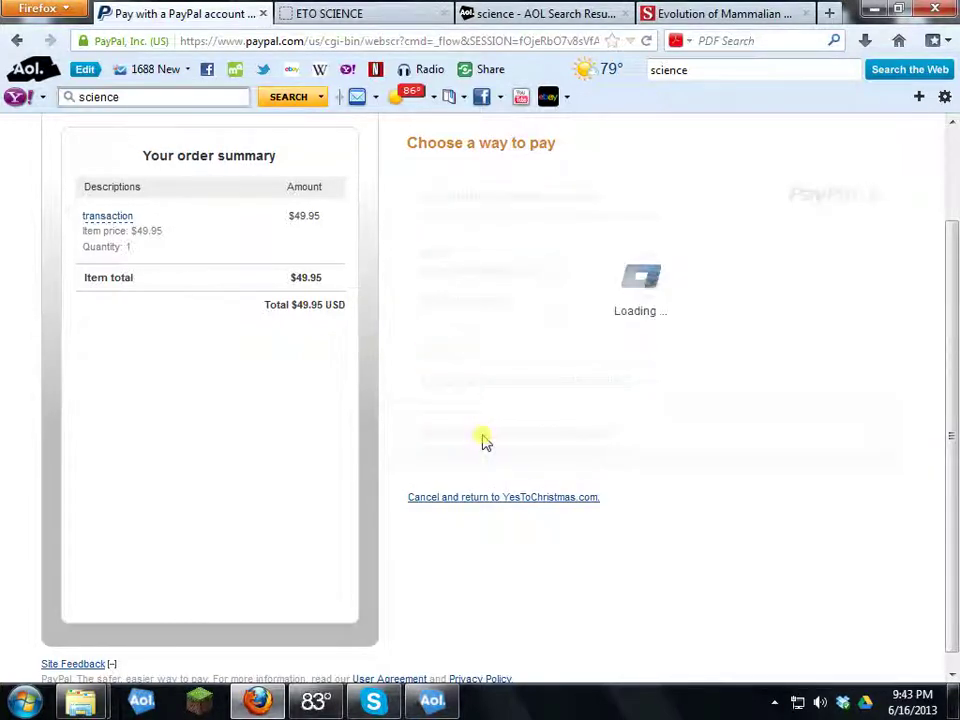
Step: Fill in the cardholder's name, address, phone and e-mail, then submit for review
scroll(608, 505, "down", 4)
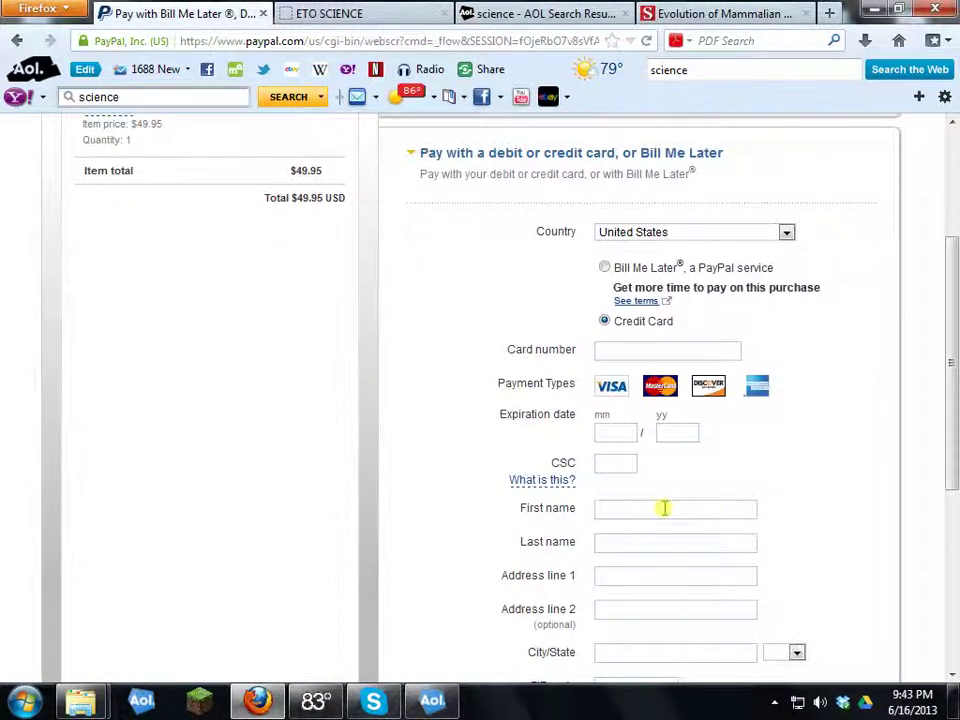
scroll(664, 508, "down", 2)
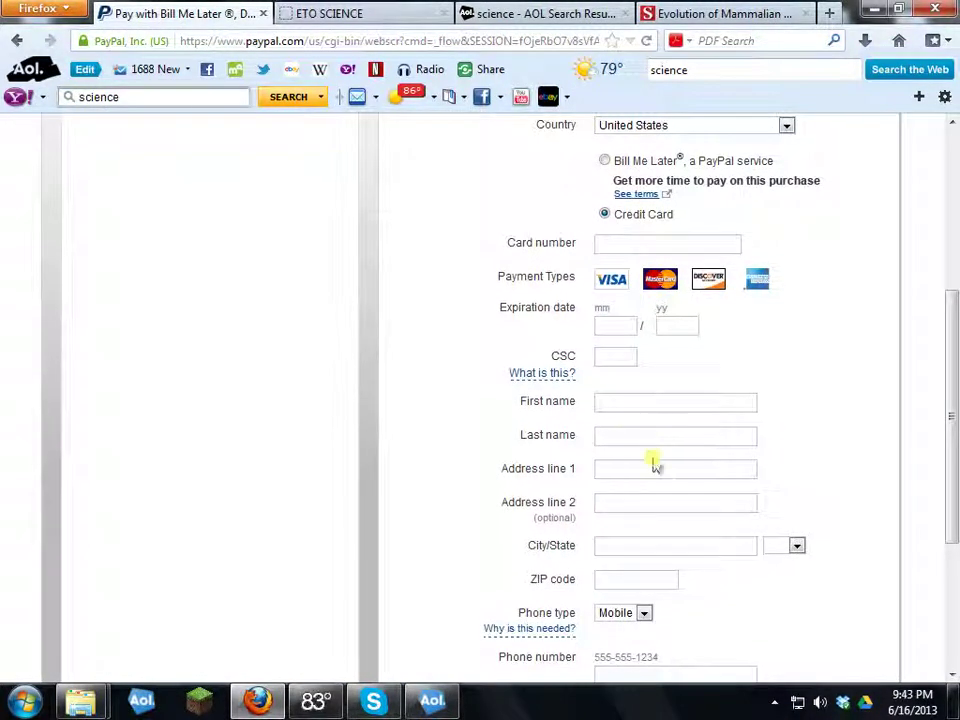
scroll(490, 336, "up", 4)
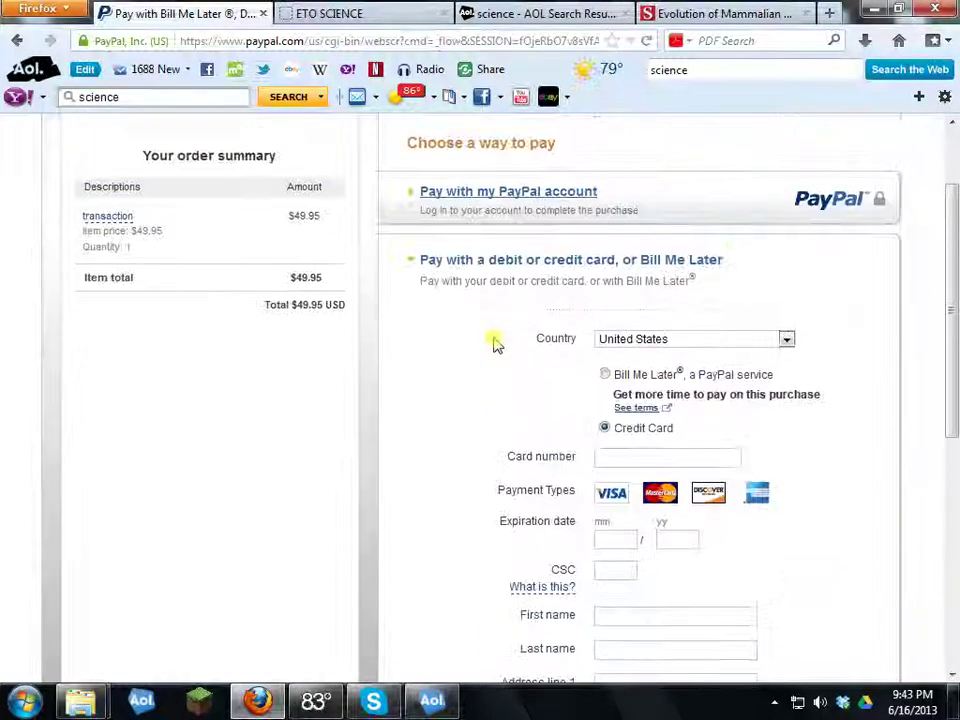
scroll(608, 490, "down", 4)
mouse_move(620, 462)
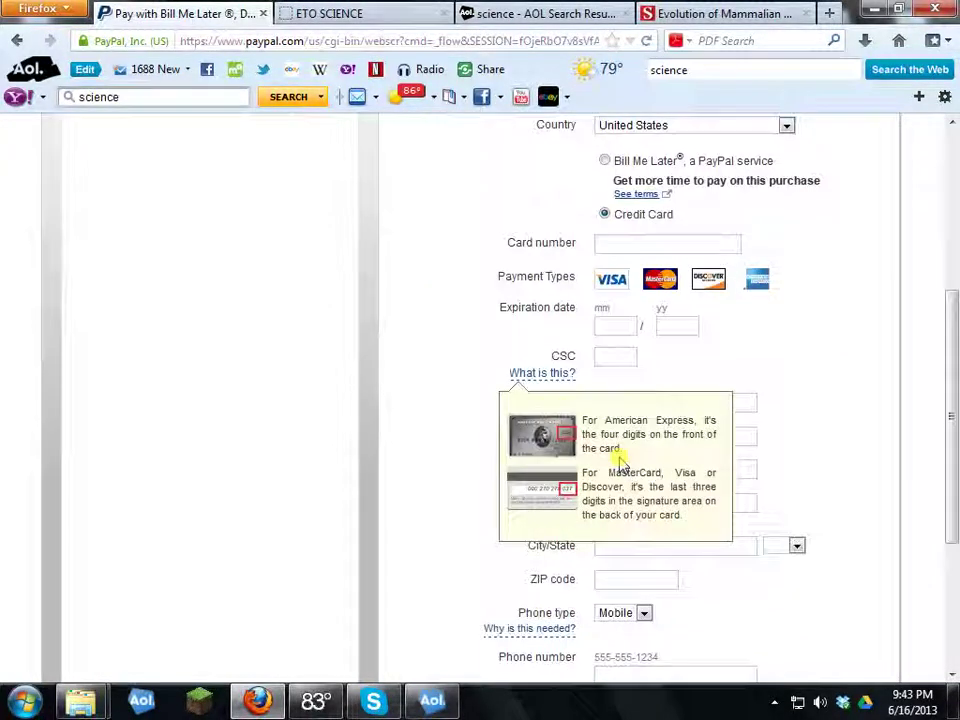
scroll(620, 462, "down", 2)
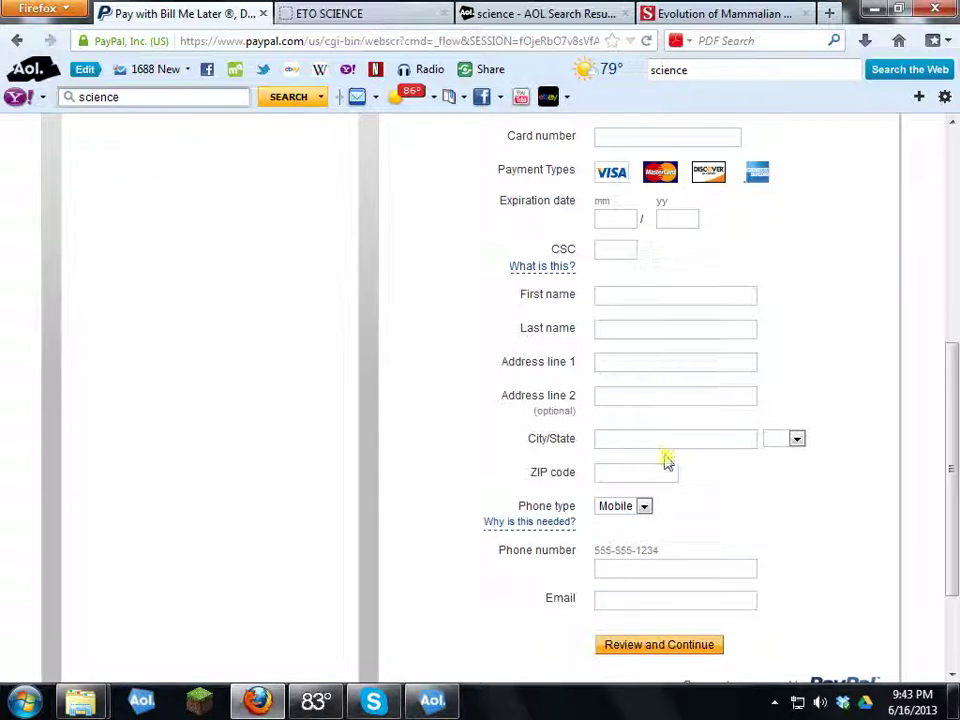
scroll(667, 460, "down", 3)
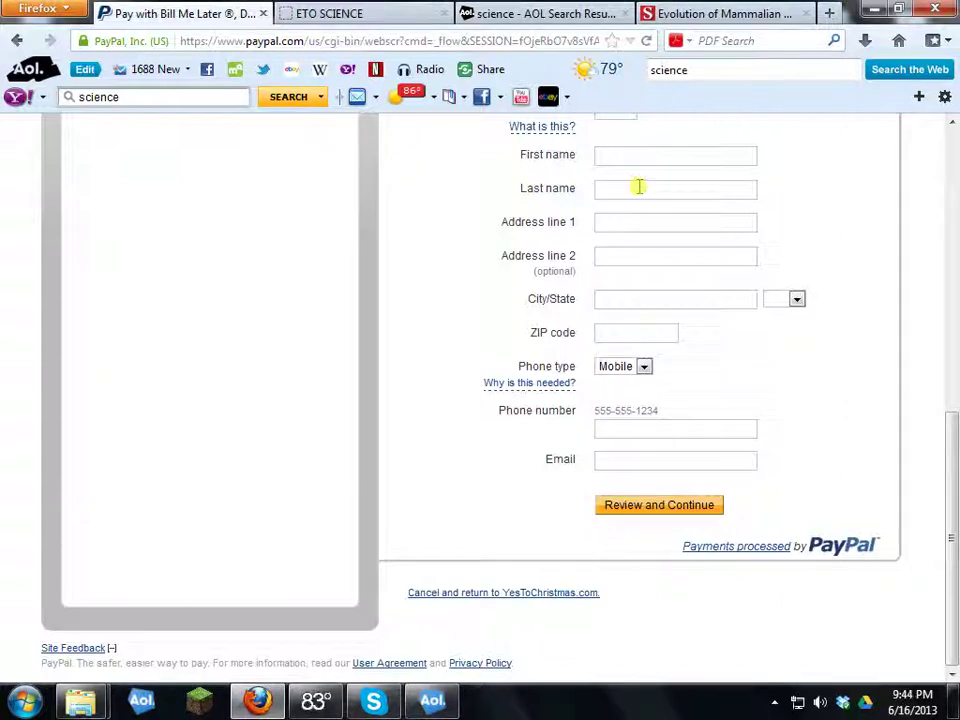
scroll(617, 396, "up", 7)
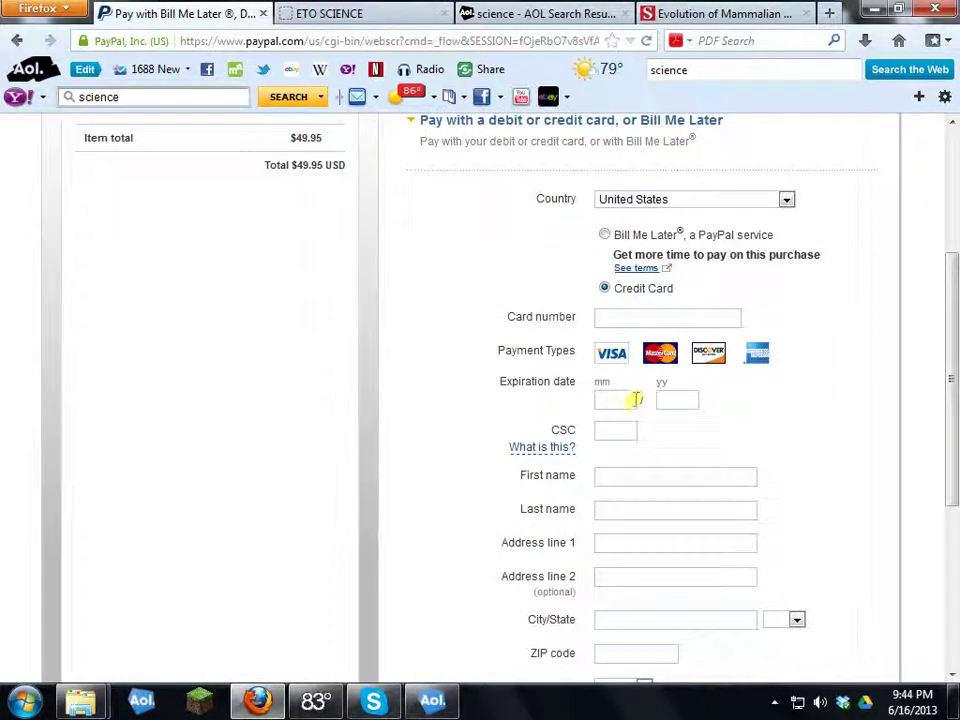
scroll(711, 435, "down", 2)
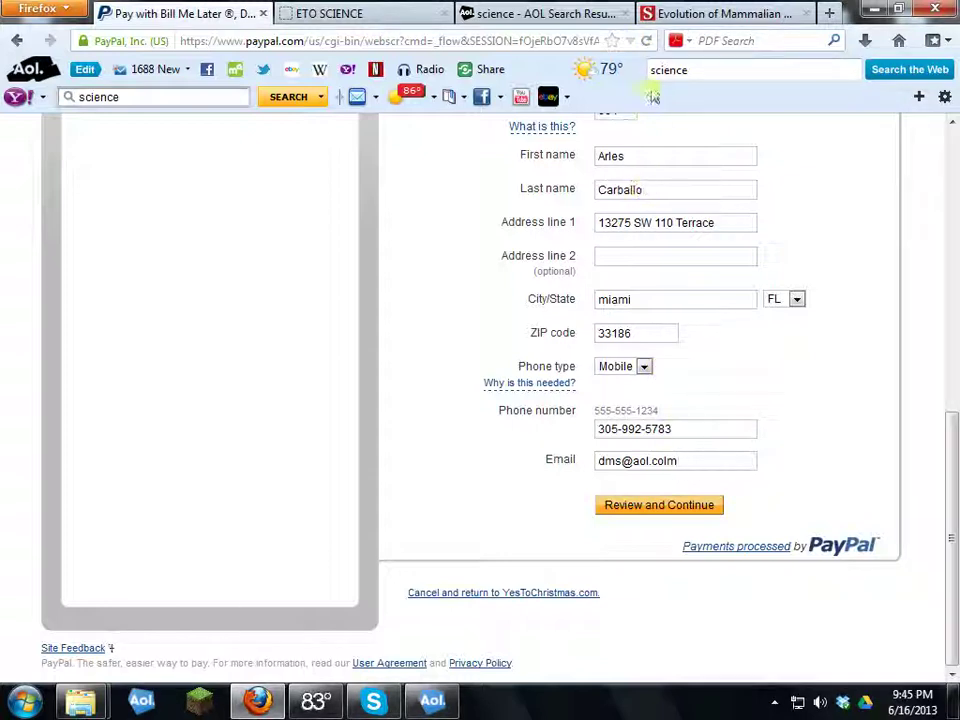
left_click(651, 511)
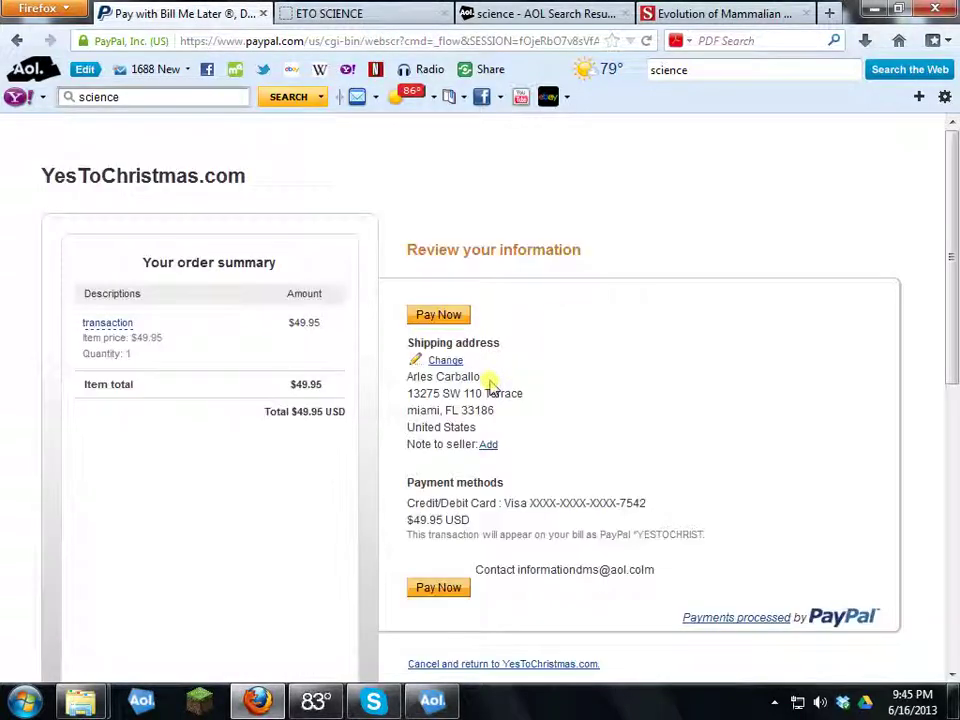
Step: Confirm and pay the $49.95 order to YesToChristmas.com
scroll(500, 352, "down", 2)
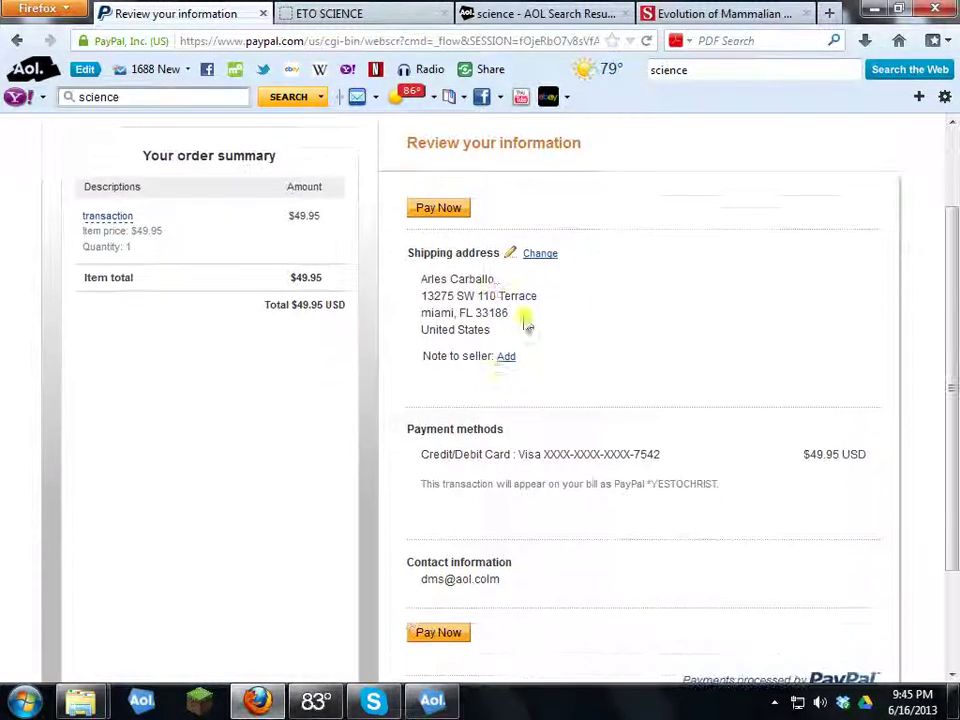
left_click(439, 208)
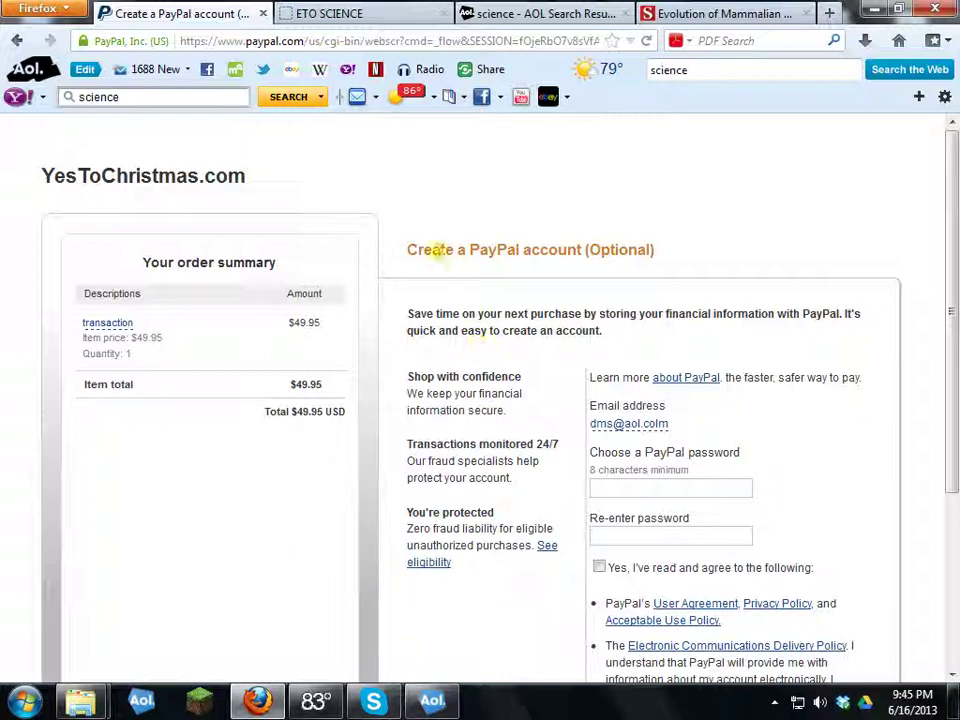
scroll(452, 306, "down", 2)
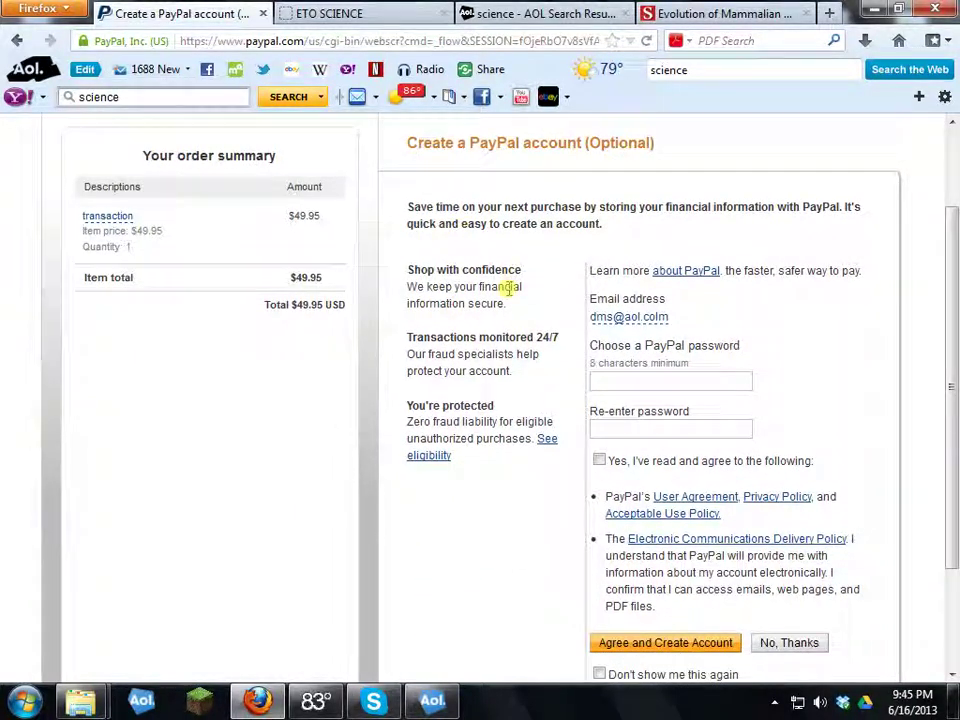
scroll(515, 270, "down", 2)
scroll(508, 214, "up", 2)
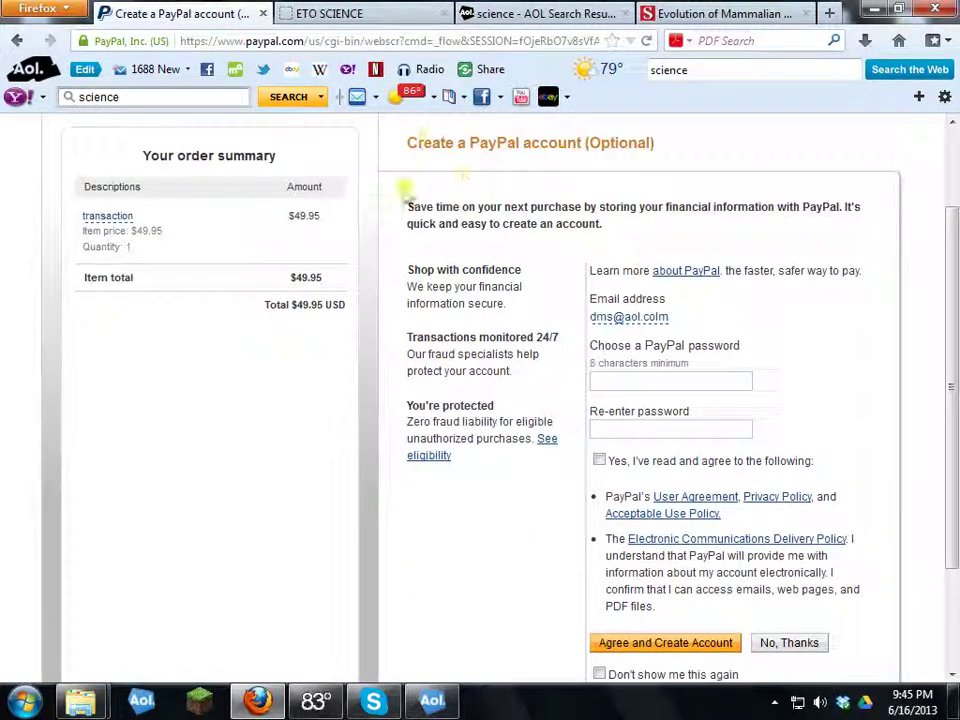
Step: Decline creating a PayPal account and return to YesToChristmas.com, allowing the redirect
left_click_drag(418, 140, 645, 142)
left_click(540, 285)
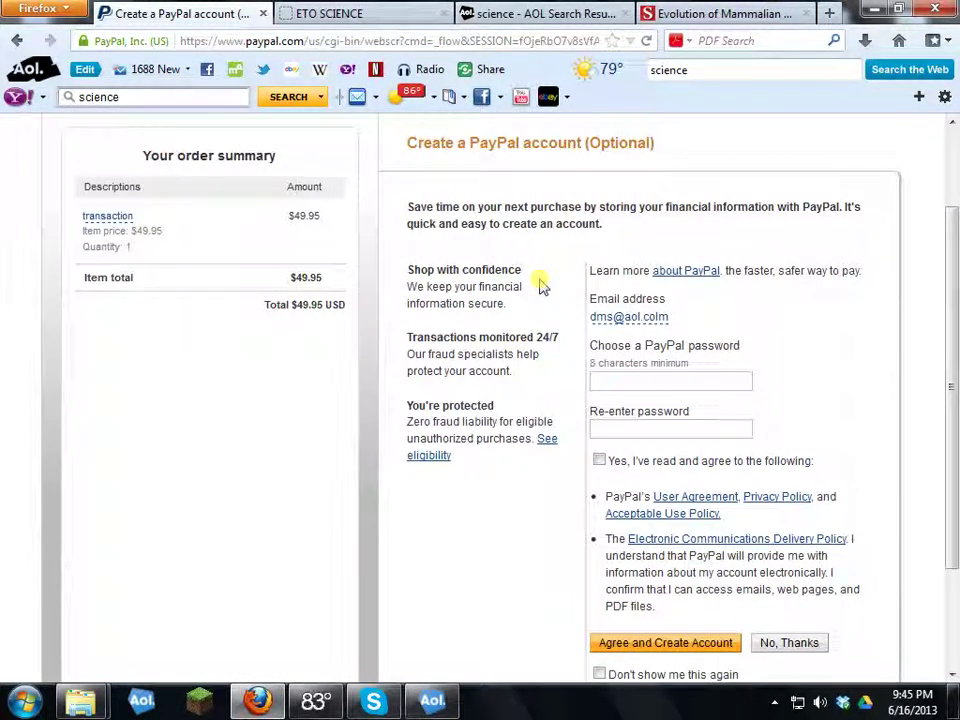
scroll(540, 285, "down", 2)
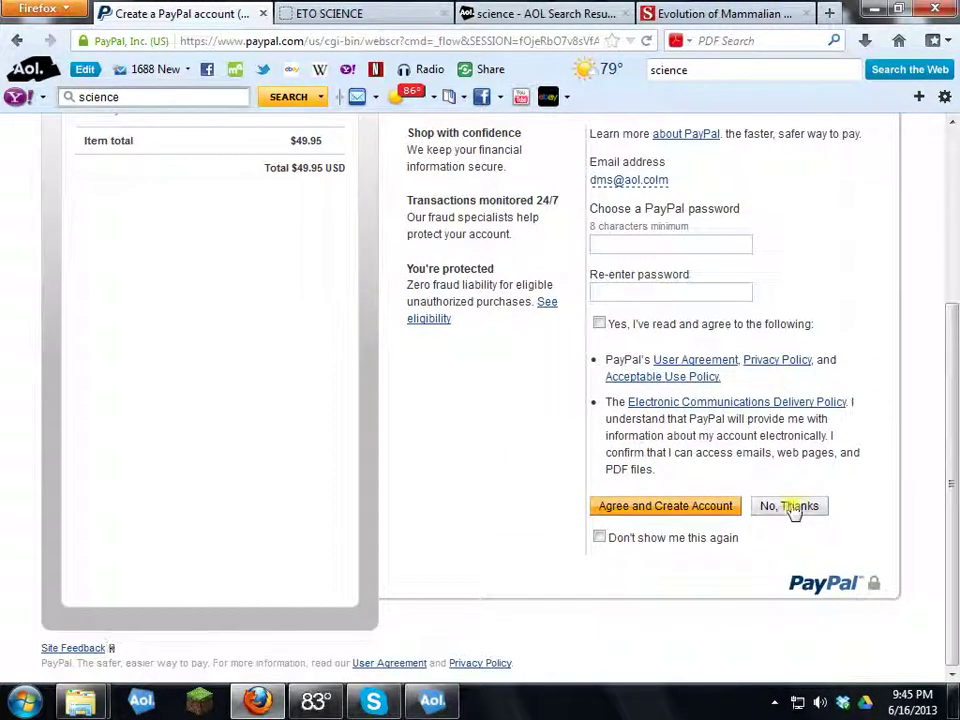
left_click(789, 506)
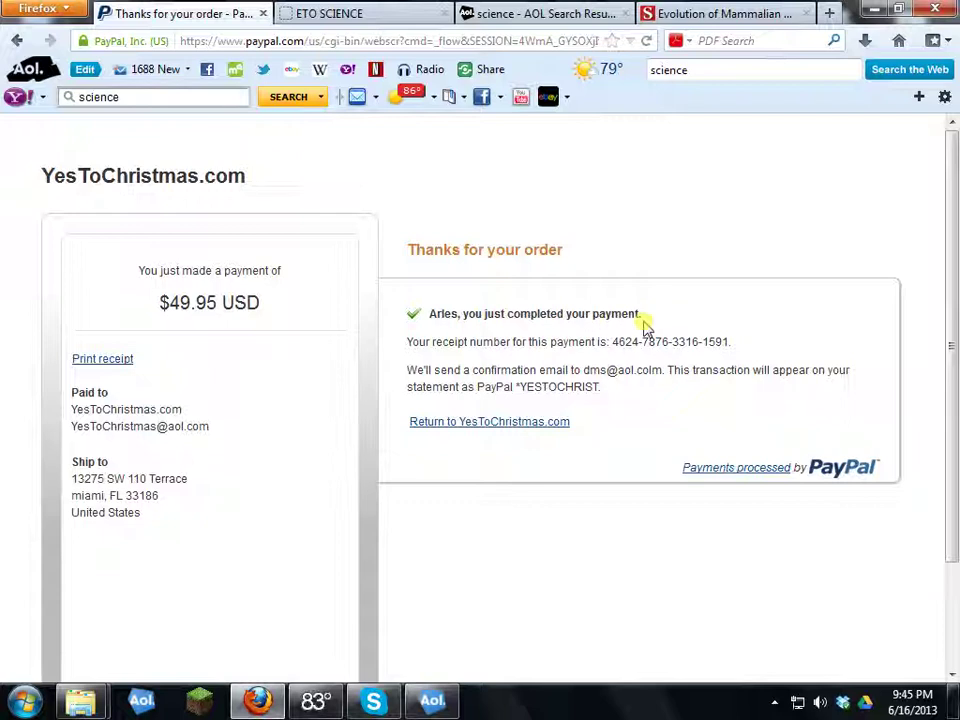
left_click(507, 423)
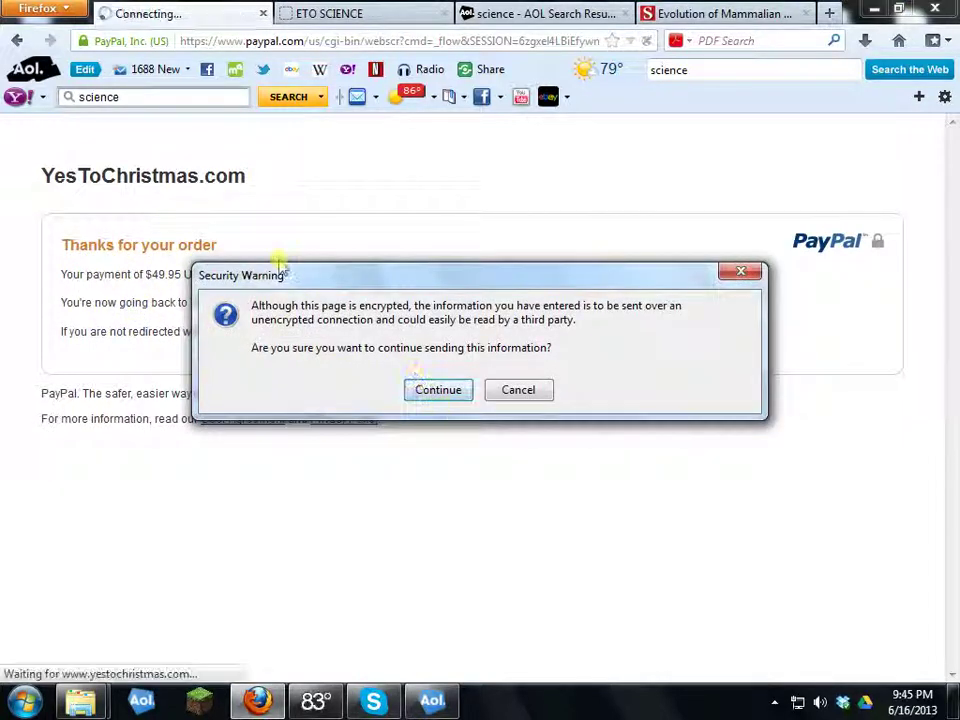
left_click(438, 392)
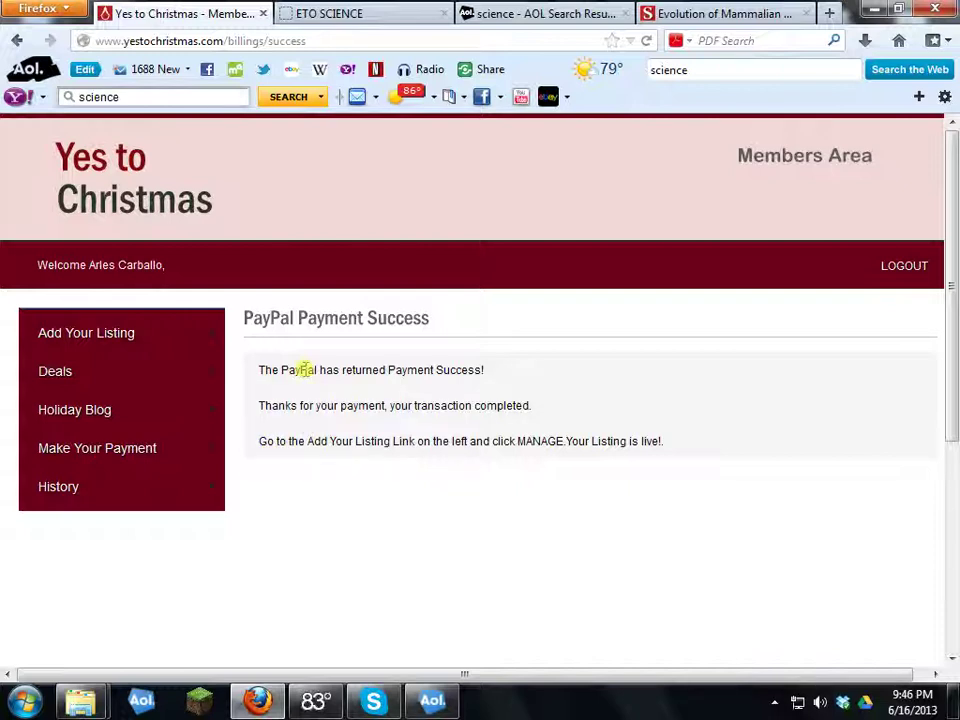
Step: Open Manage under Add Your Listing to see ETOscience.com listed as Active
mouse_move(96, 340)
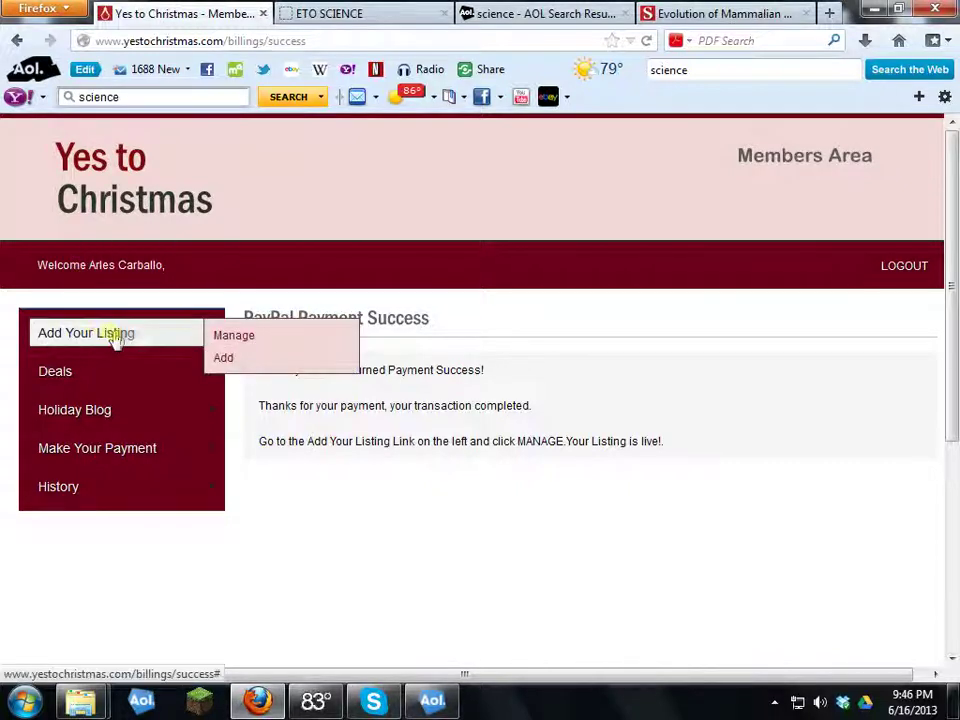
left_click(240, 340)
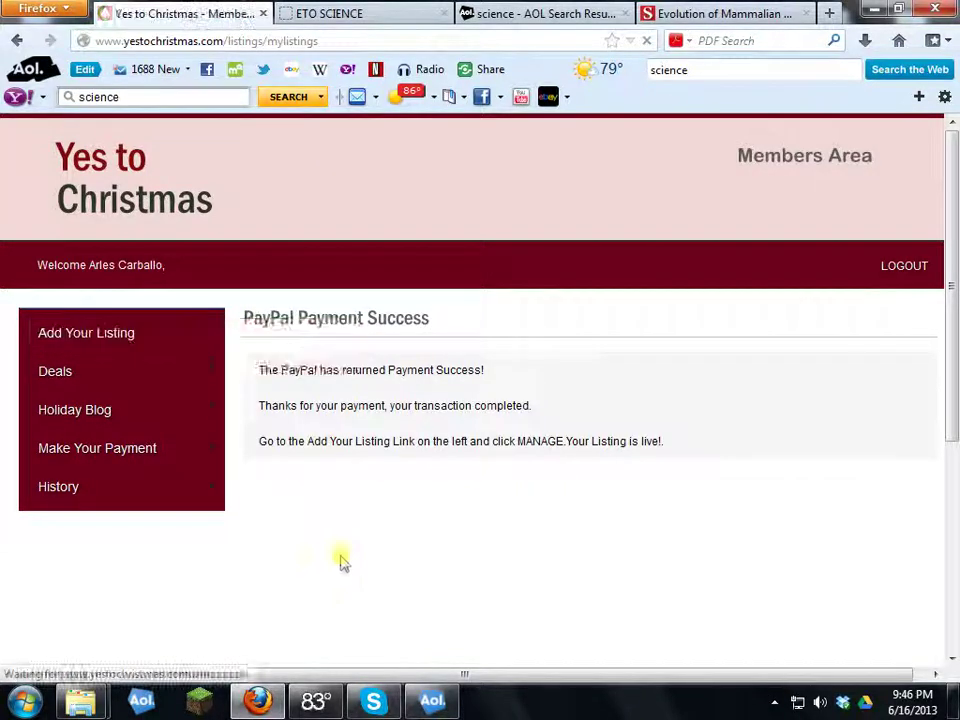
scroll(371, 508, "down", 5)
scroll(248, 350, "up", 1)
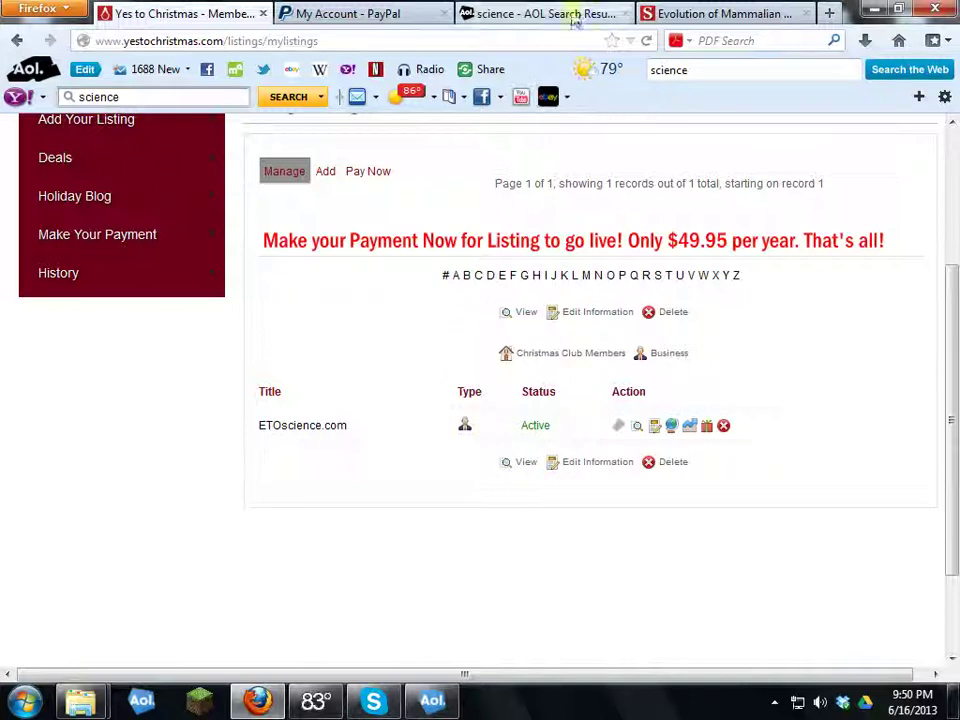
Step: Load the yestochristmas.com home page in the AOL search results tab
left_click(367, 22)
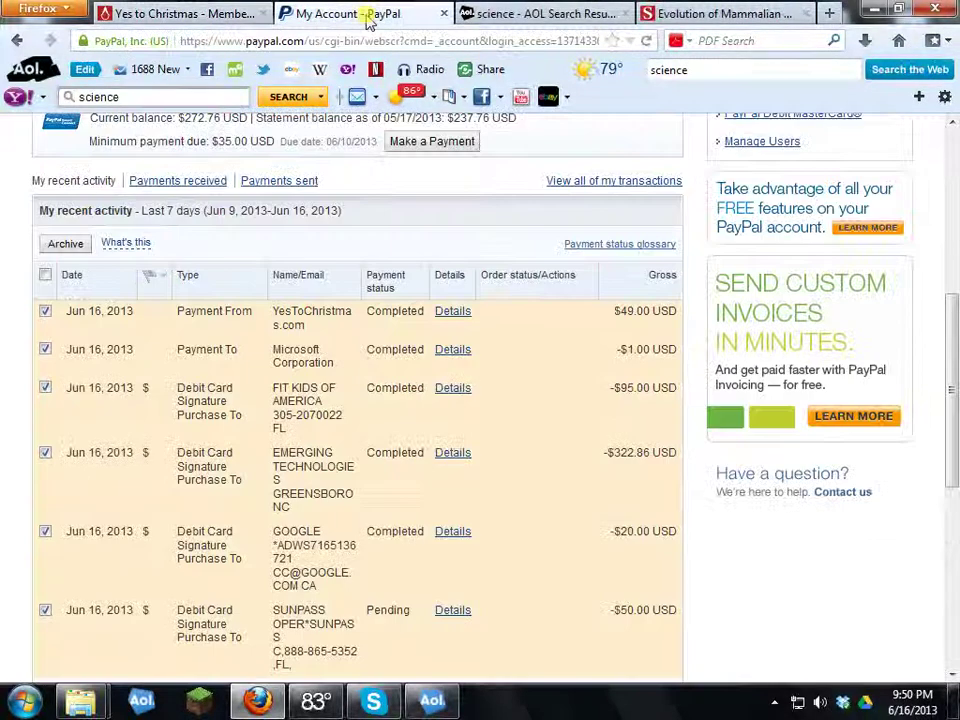
left_click(578, 14)
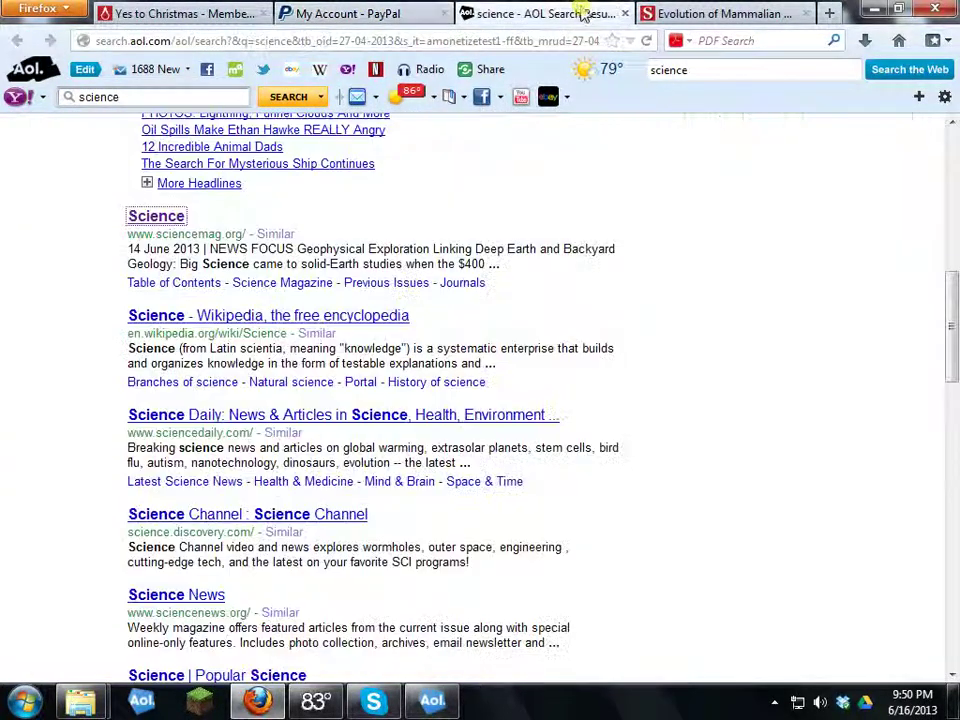
left_click(470, 40)
type("yestochristmas.com/")
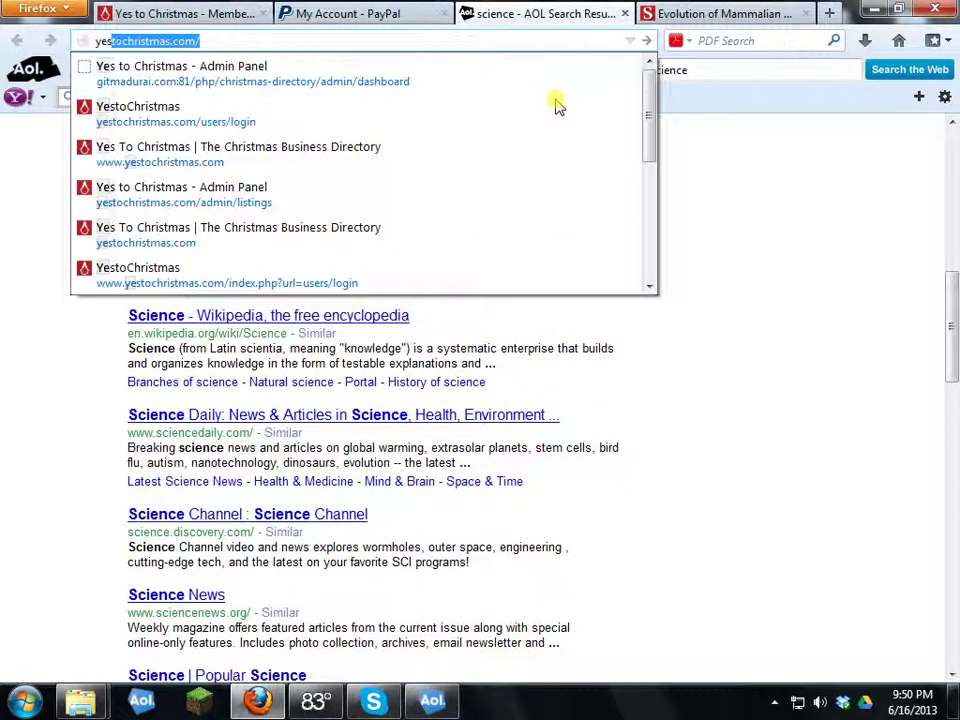
key("Return")
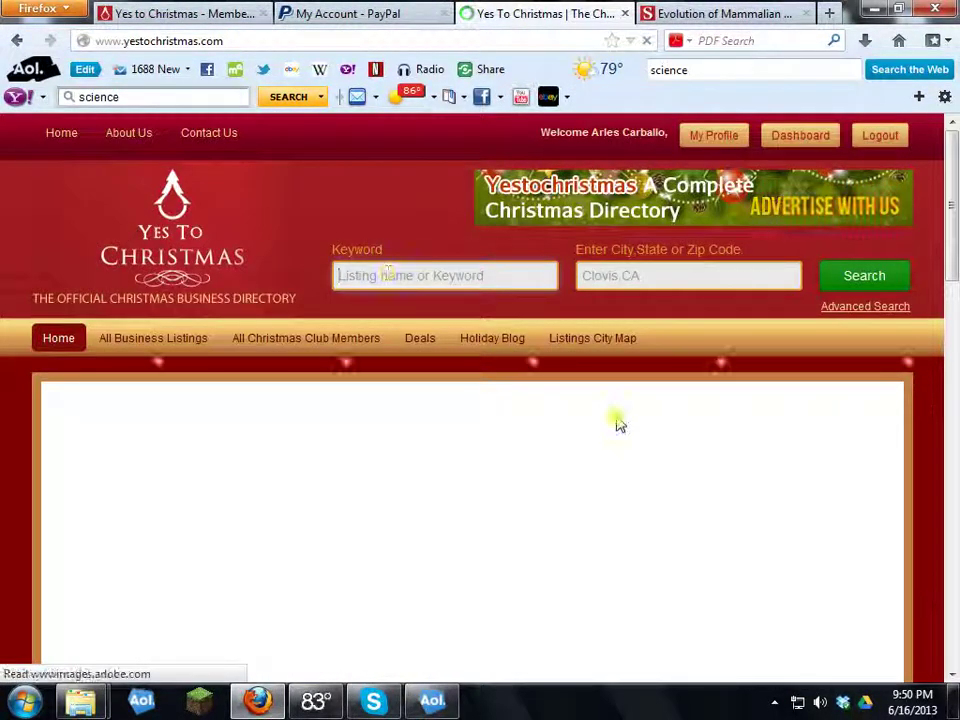
Step: Search the directory for the keyword 'eto' and browse the results
type("eto")
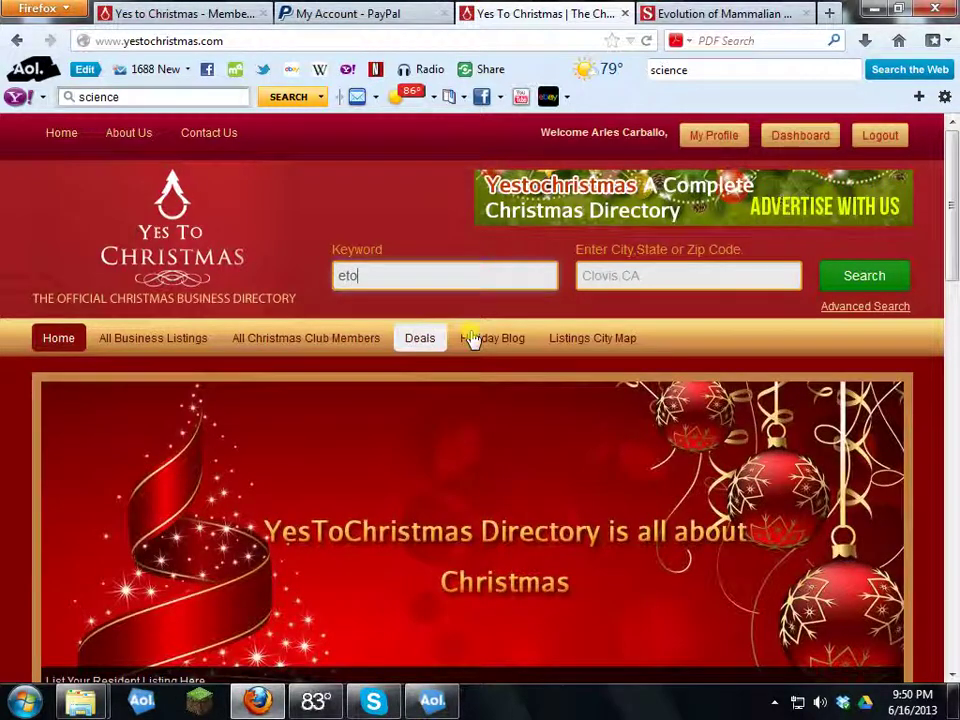
left_click(864, 276)
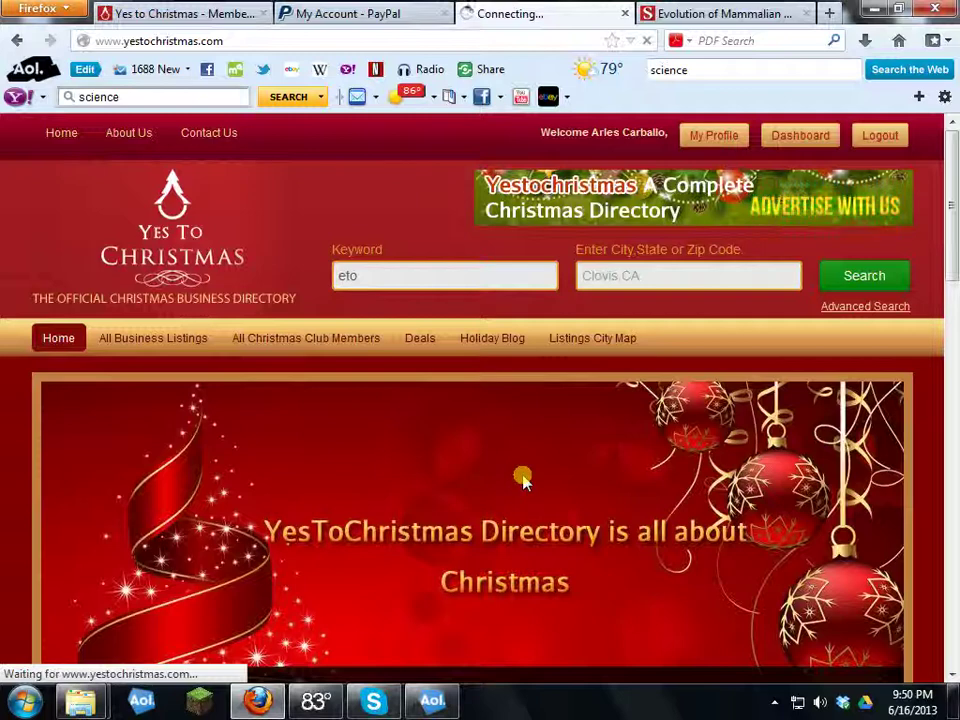
scroll(524, 483, "down", 2)
scroll(524, 483, "down", 2)
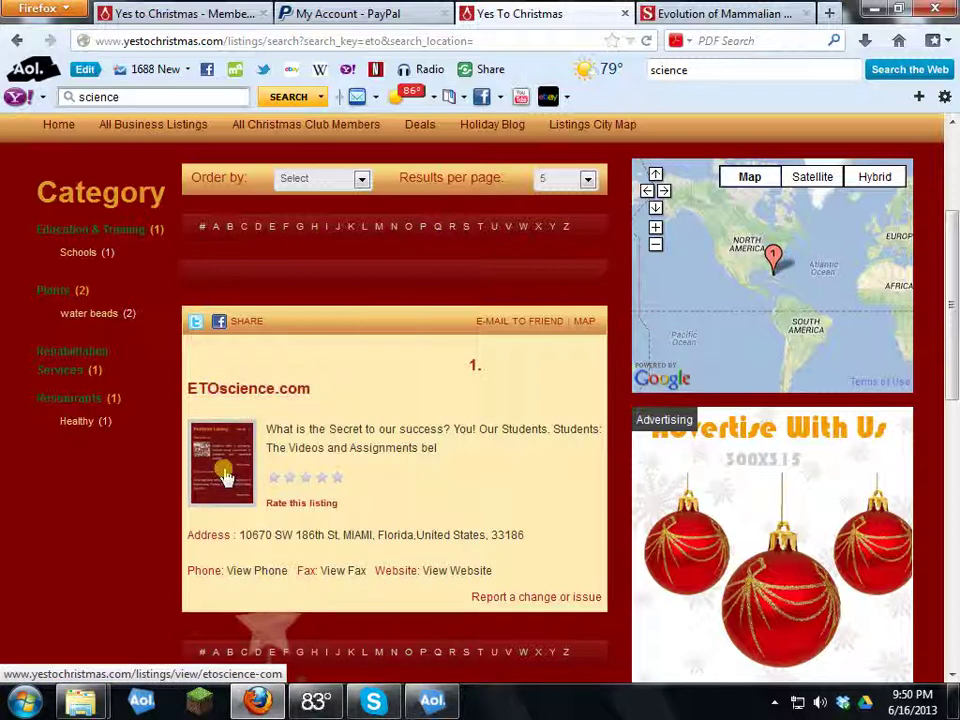
scroll(380, 486, "down", 4)
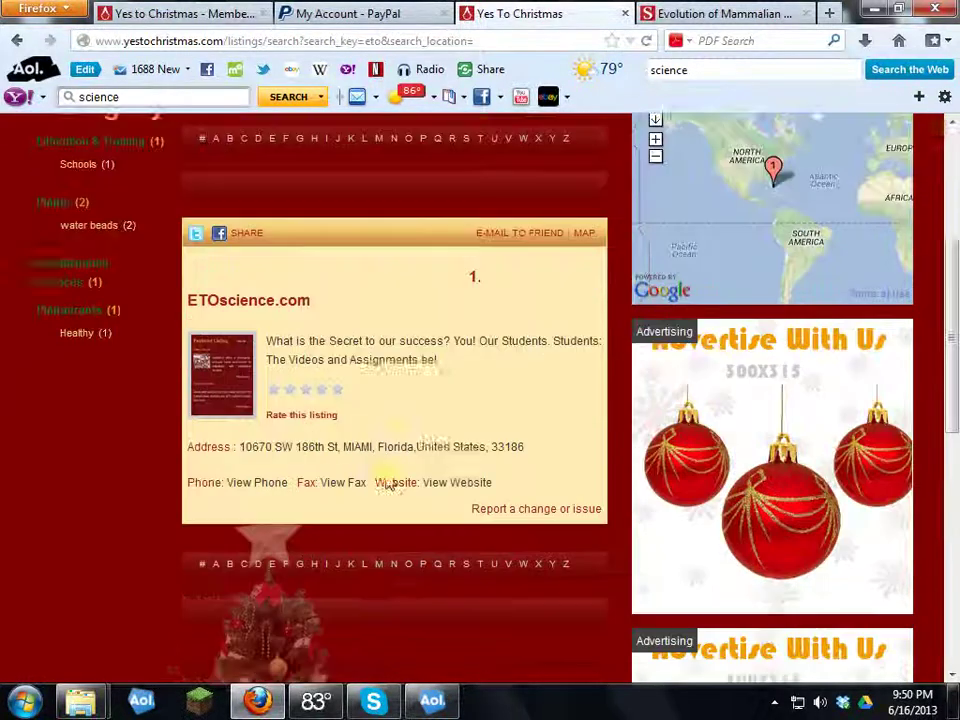
scroll(272, 270, "up", 2)
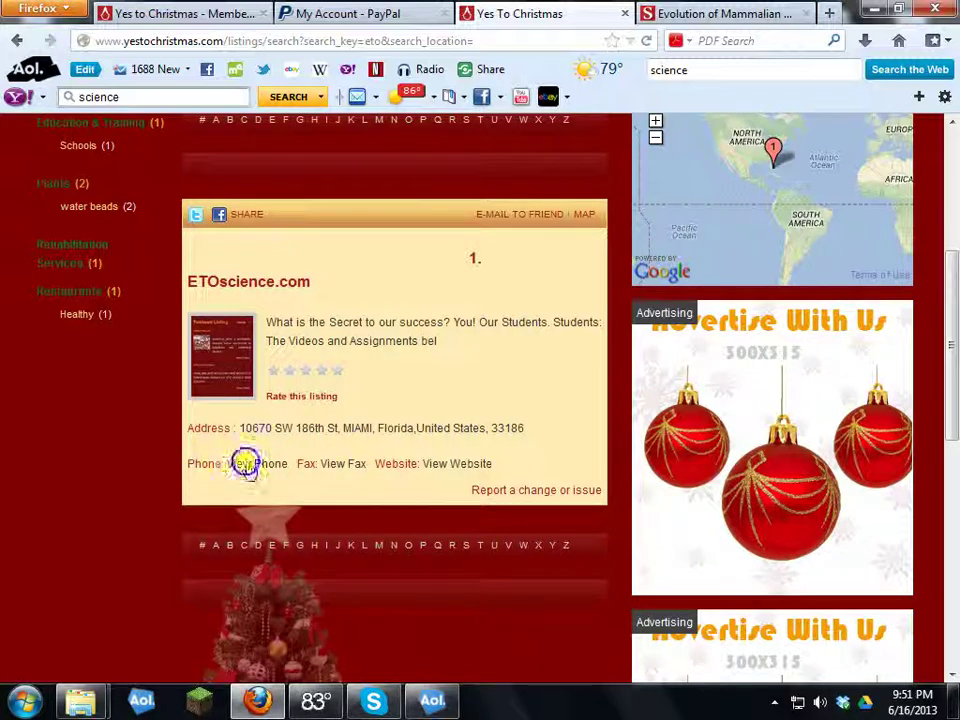
Step: Reveal the ETOscience.com result's phone, fax and website, then open its listing page
left_click(245, 465)
left_click(360, 465)
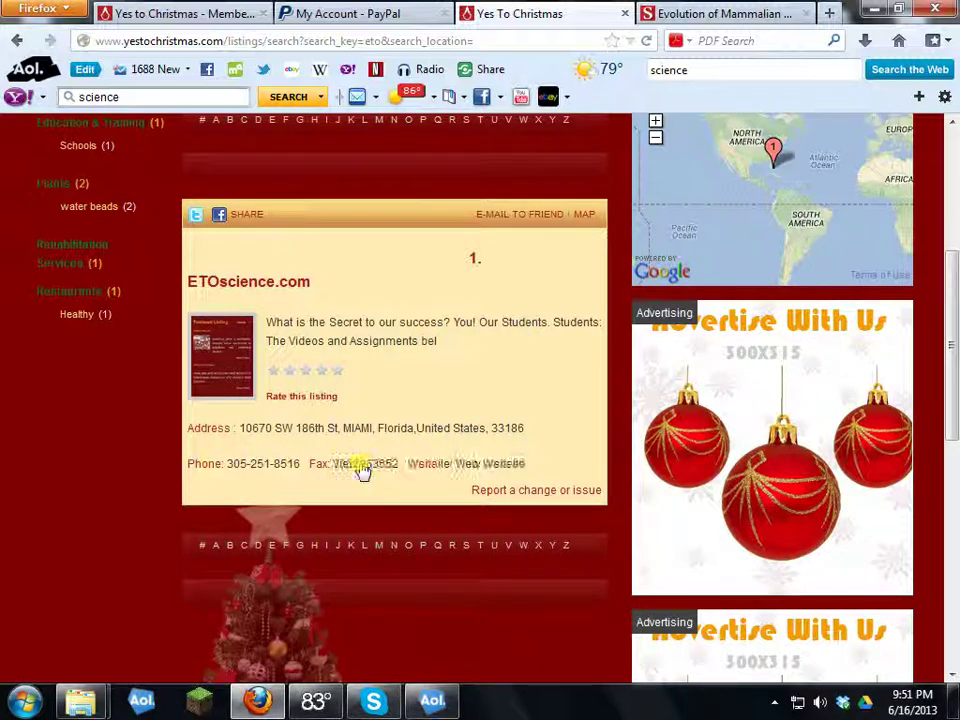
left_click(484, 464)
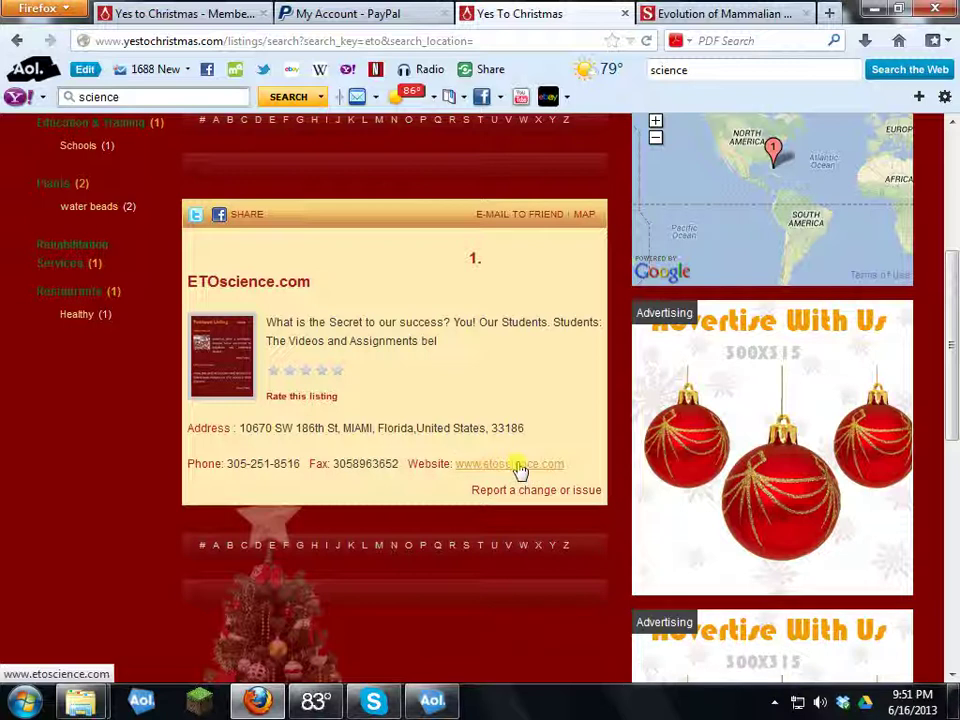
left_click(225, 352)
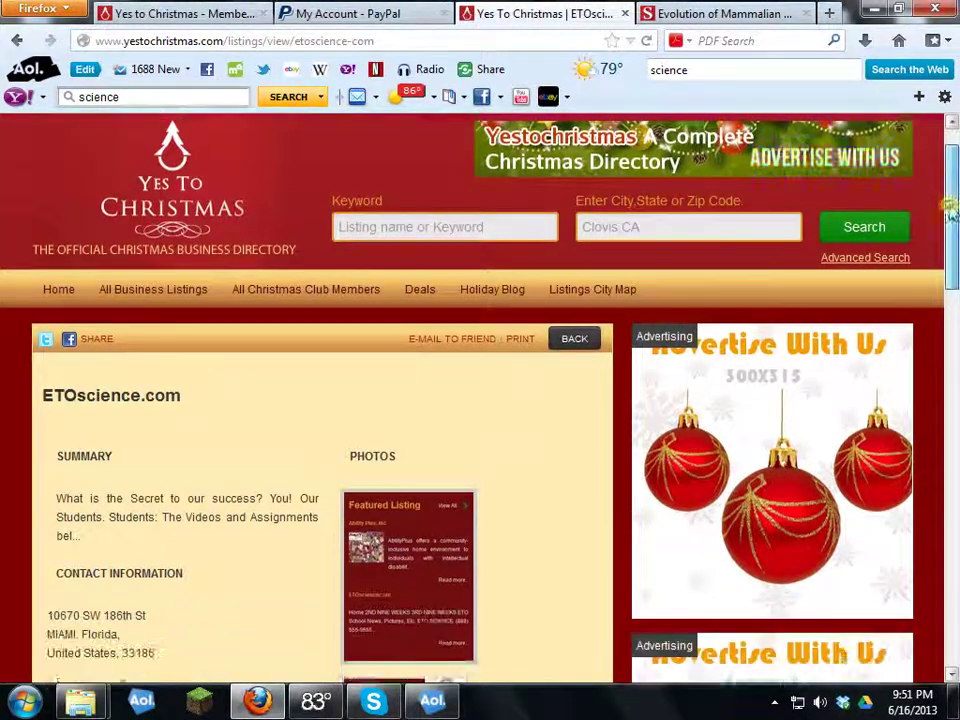
Step: Reveal the listing's website and fax, then view its photo slideshow, dismissing the image errors
left_click_drag(950, 210, 939, 286)
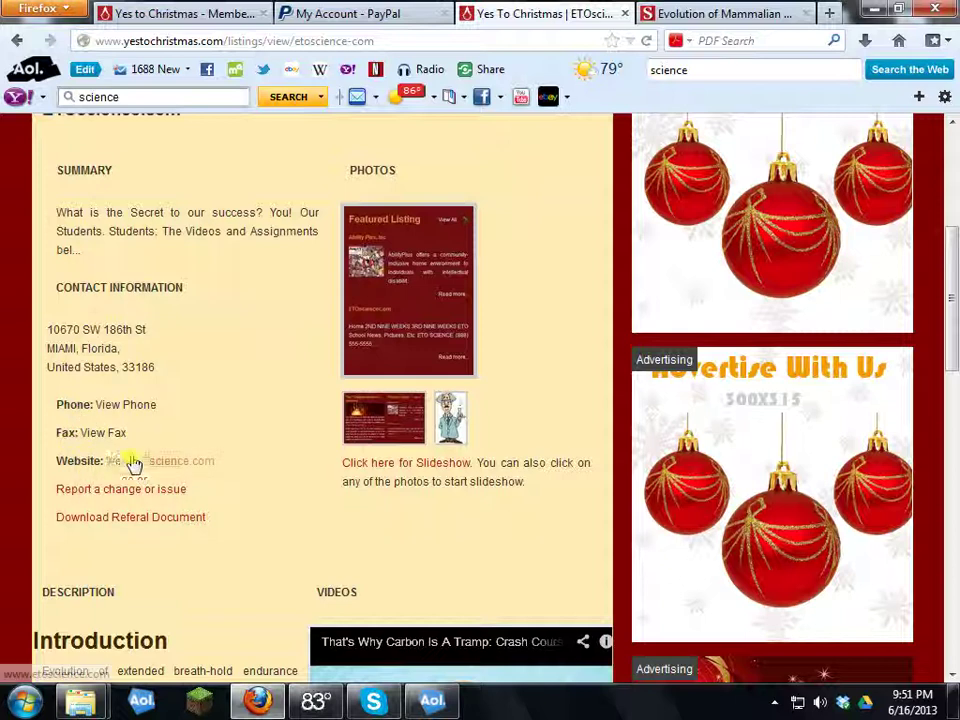
left_click(115, 432)
left_click(131, 405)
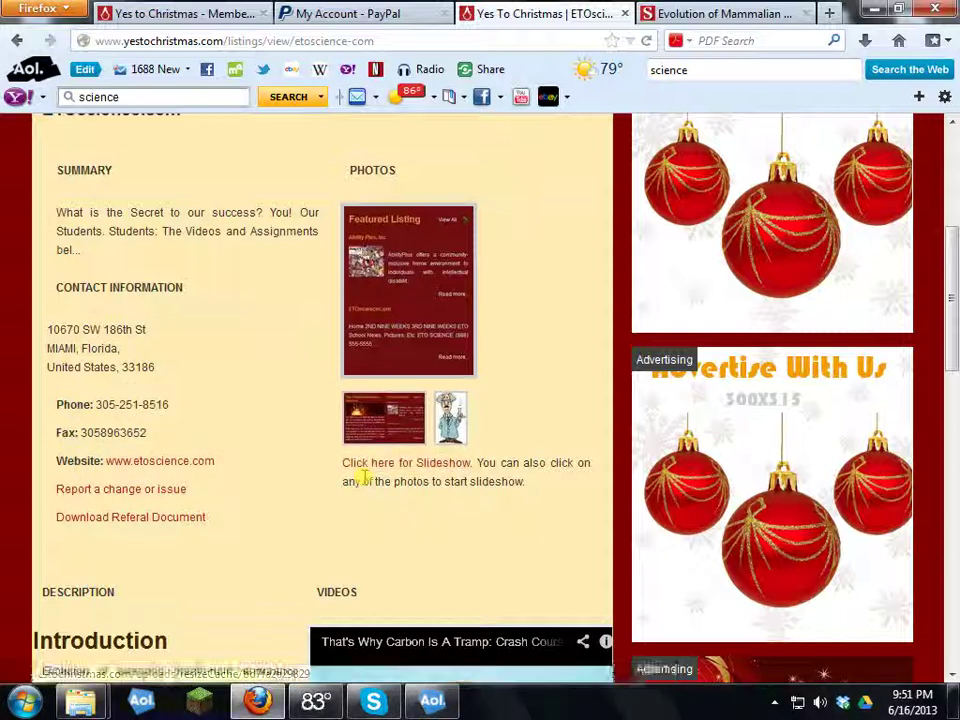
left_click(430, 462)
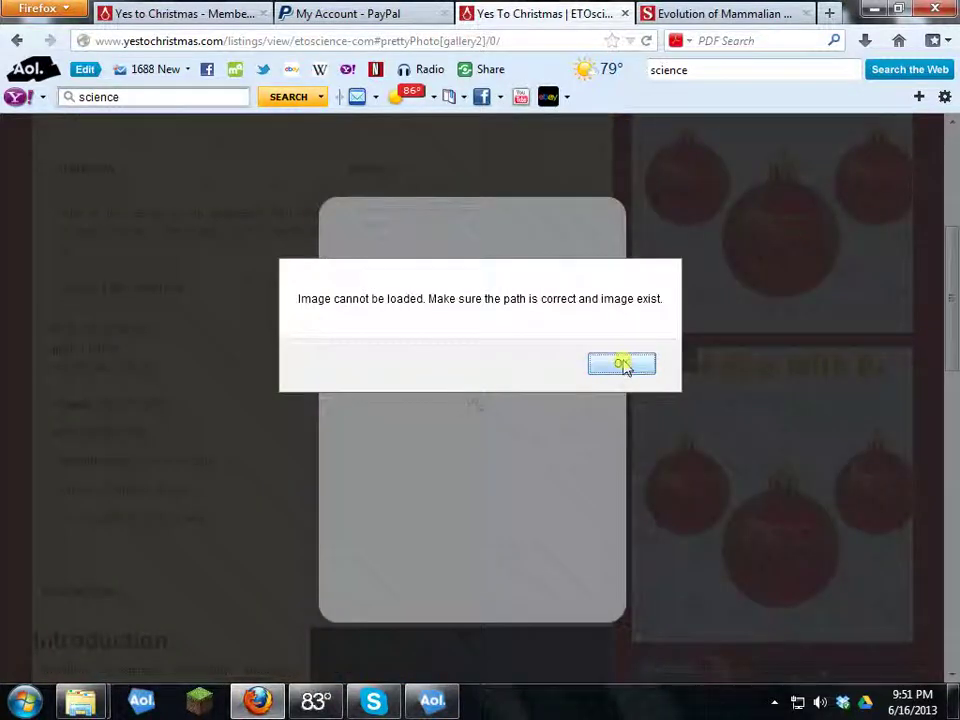
left_click(622, 366)
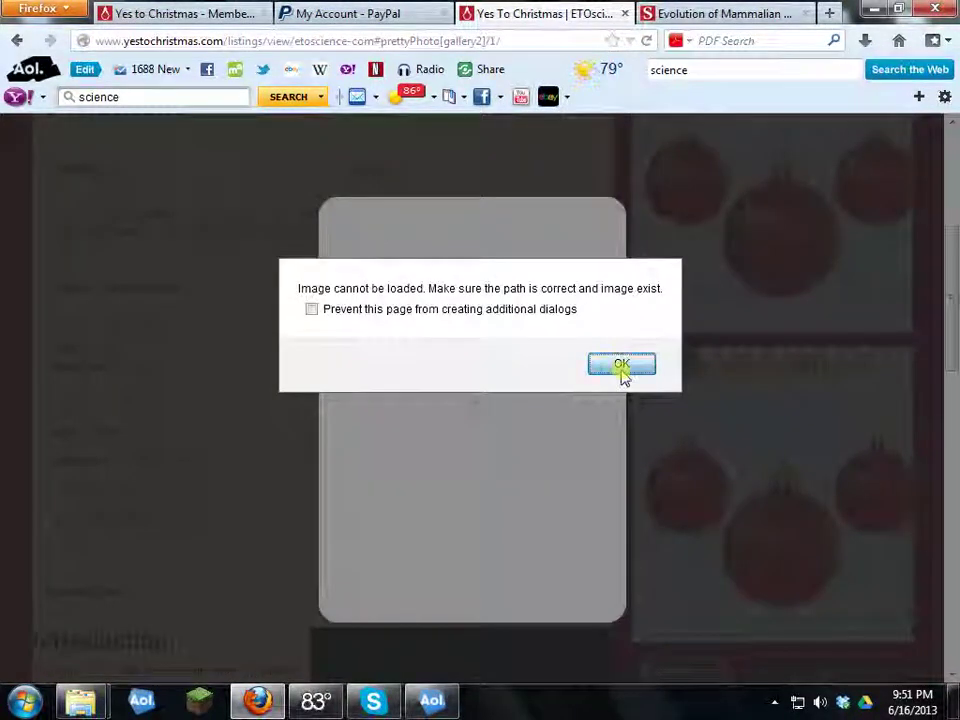
left_click(622, 366)
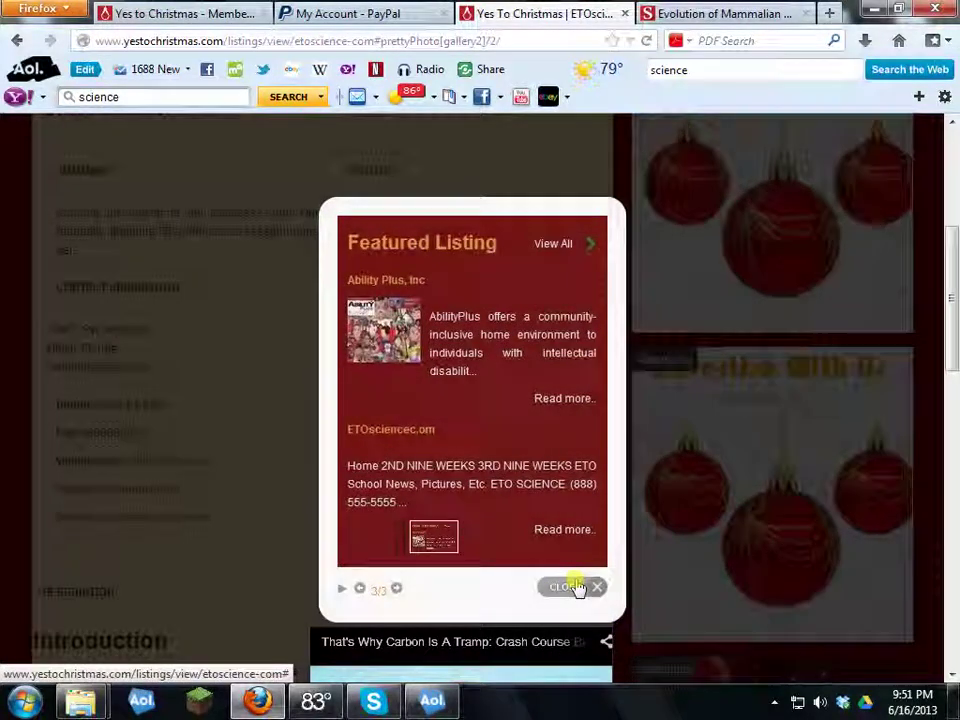
left_click(572, 587)
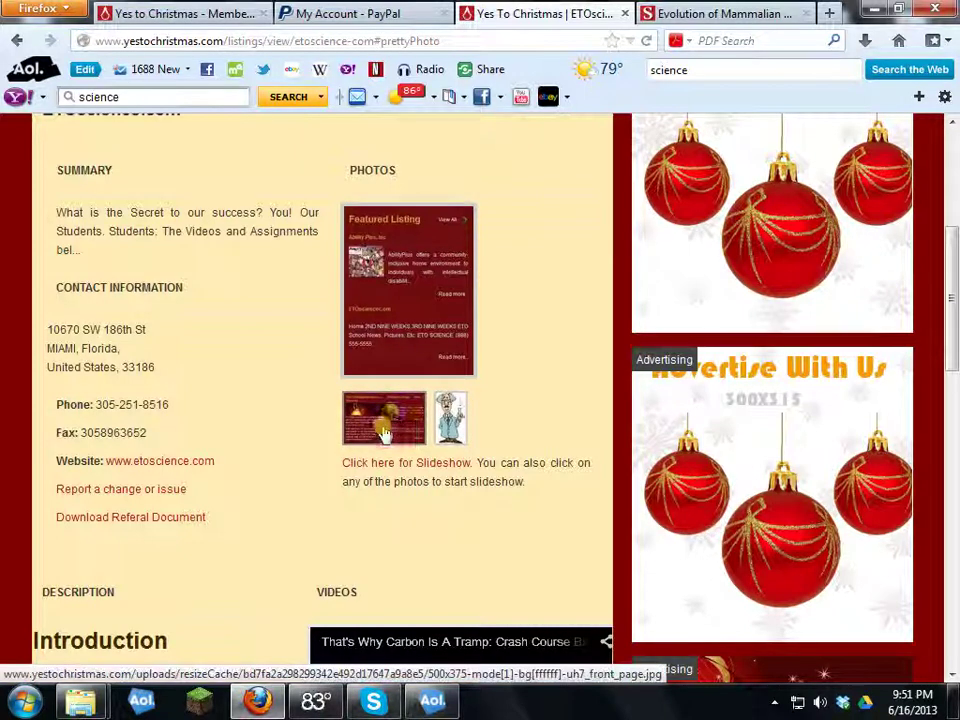
left_click(424, 466)
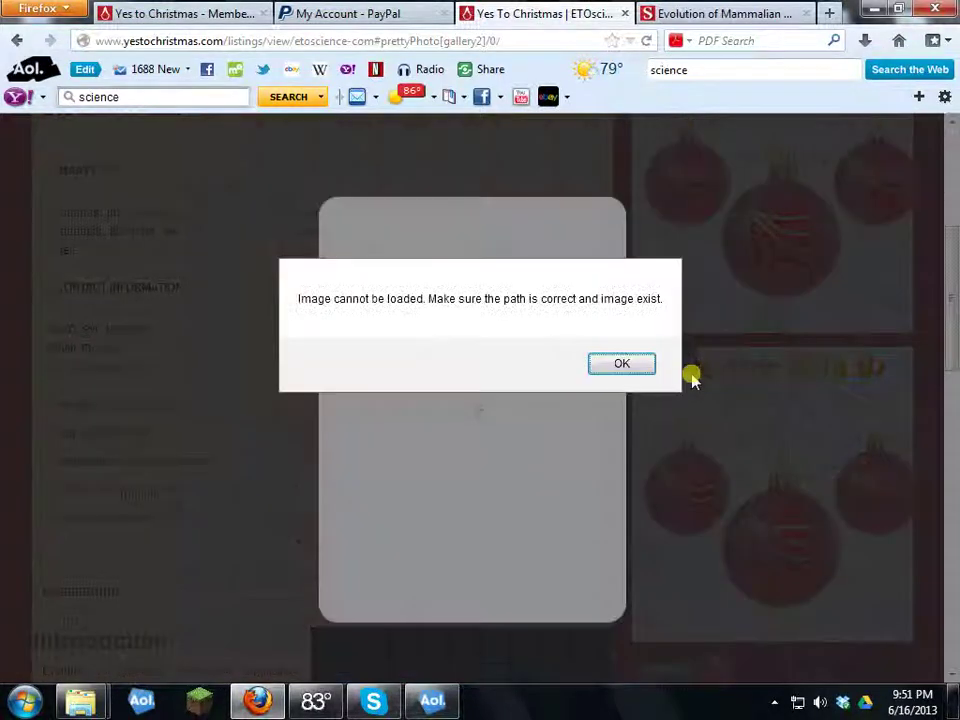
left_click(620, 362)
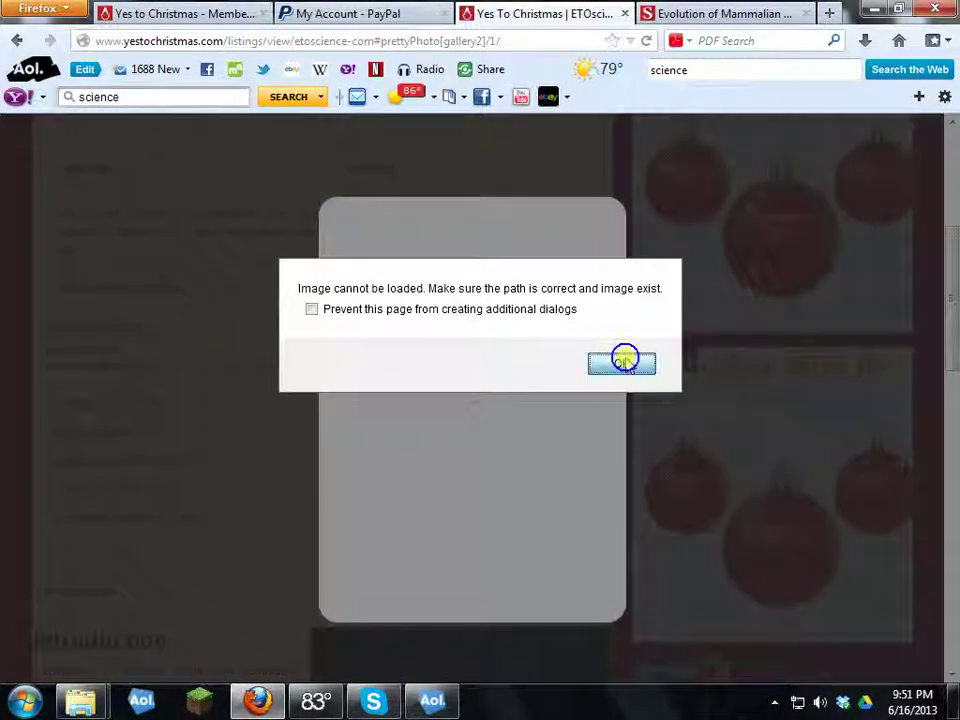
left_click(621, 358)
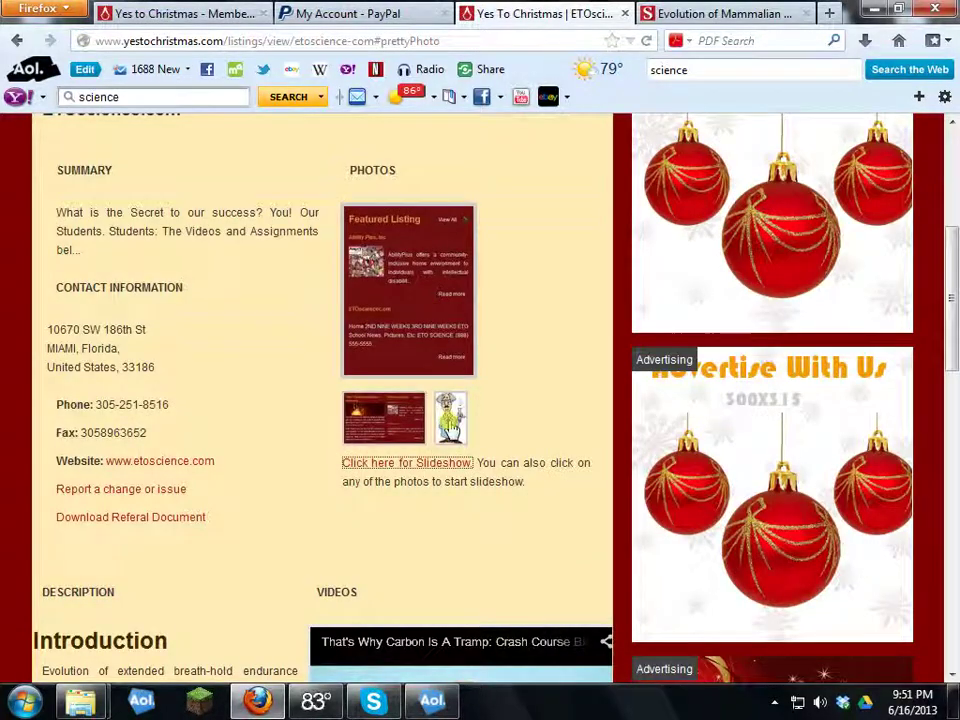
Step: Read through the listing description, then return to the Members tab's My Listings
scroll(404, 422, "down", 6)
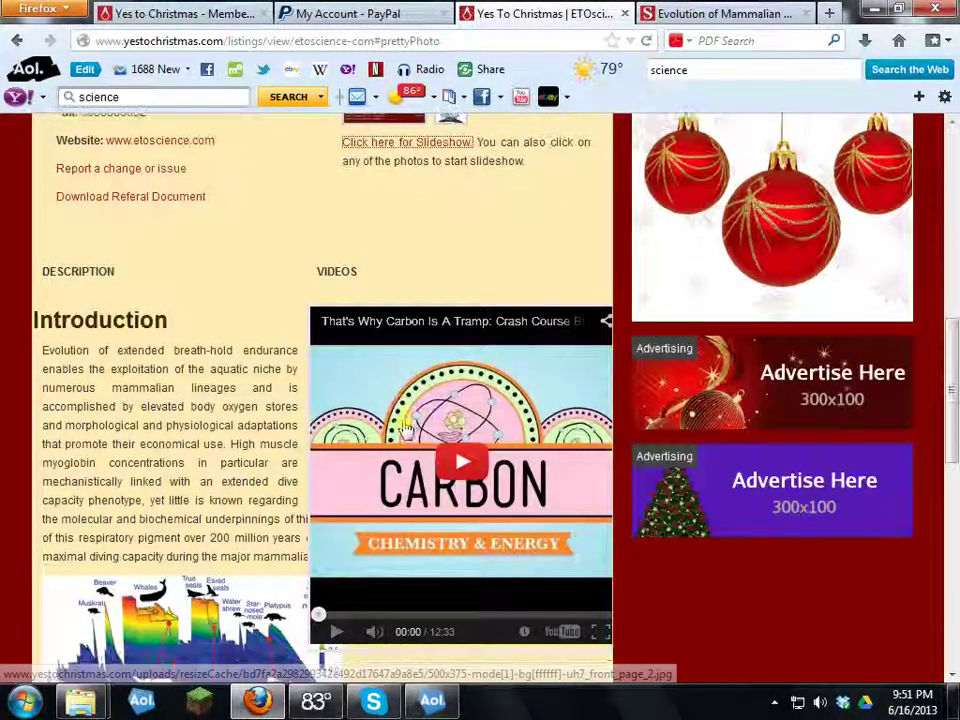
scroll(472, 505, "down", 2)
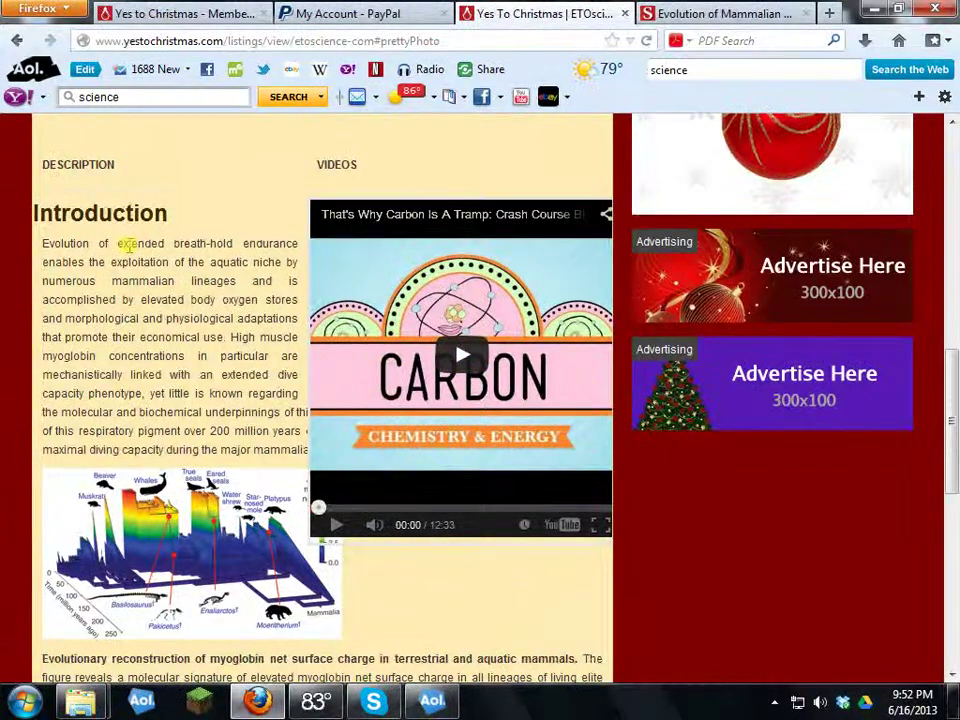
scroll(124, 242, "down", 2)
scroll(147, 402, "down", 8)
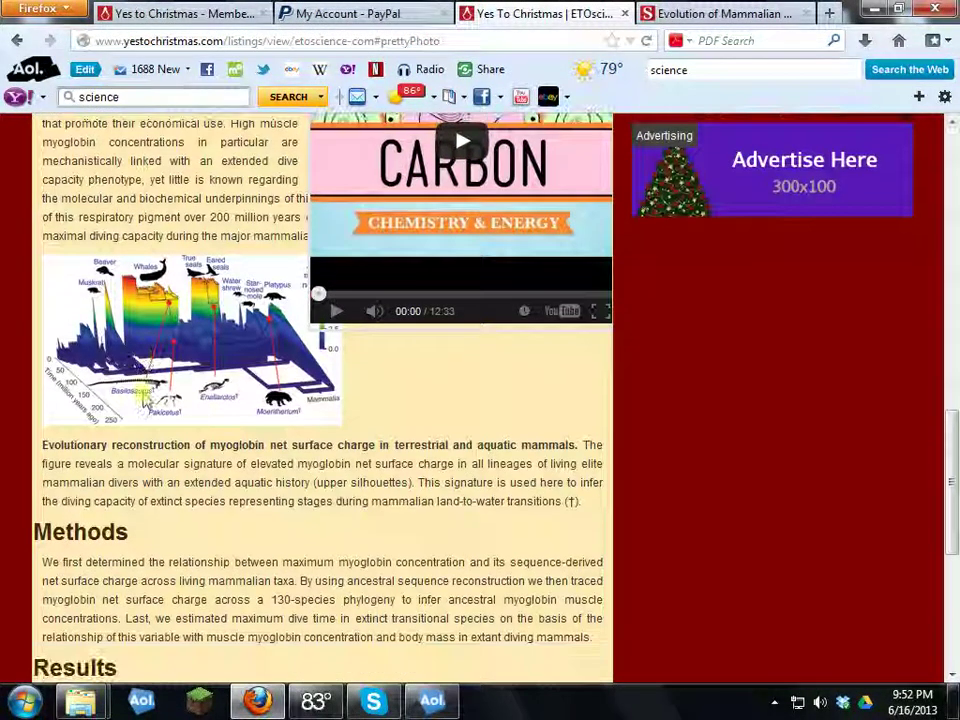
scroll(158, 402, "down", 2)
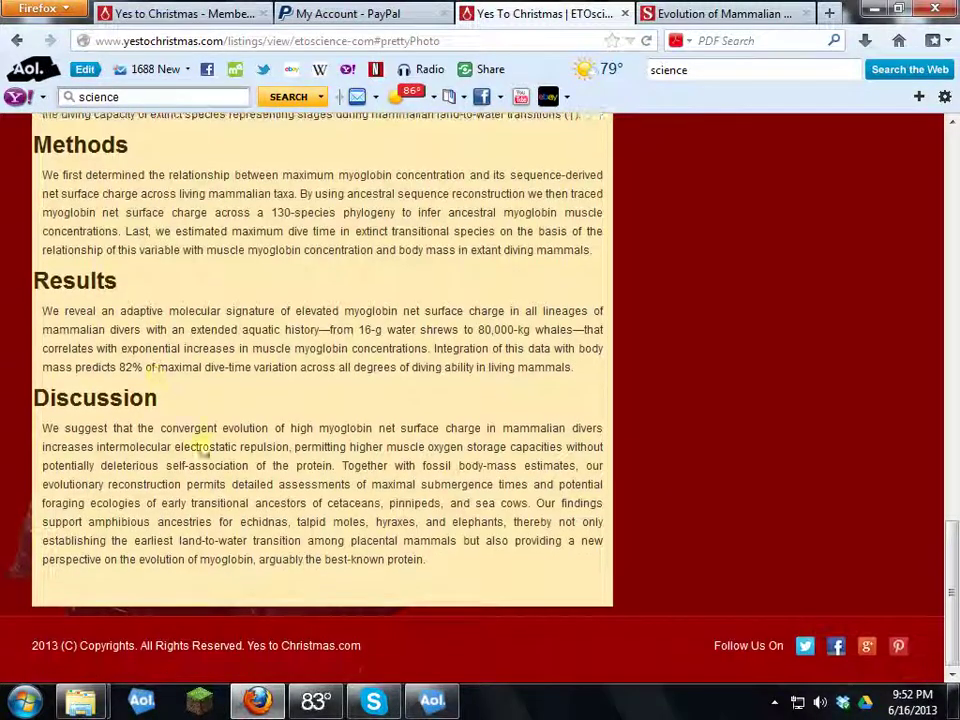
scroll(187, 389, "up", 6)
scroll(187, 389, "up", 1)
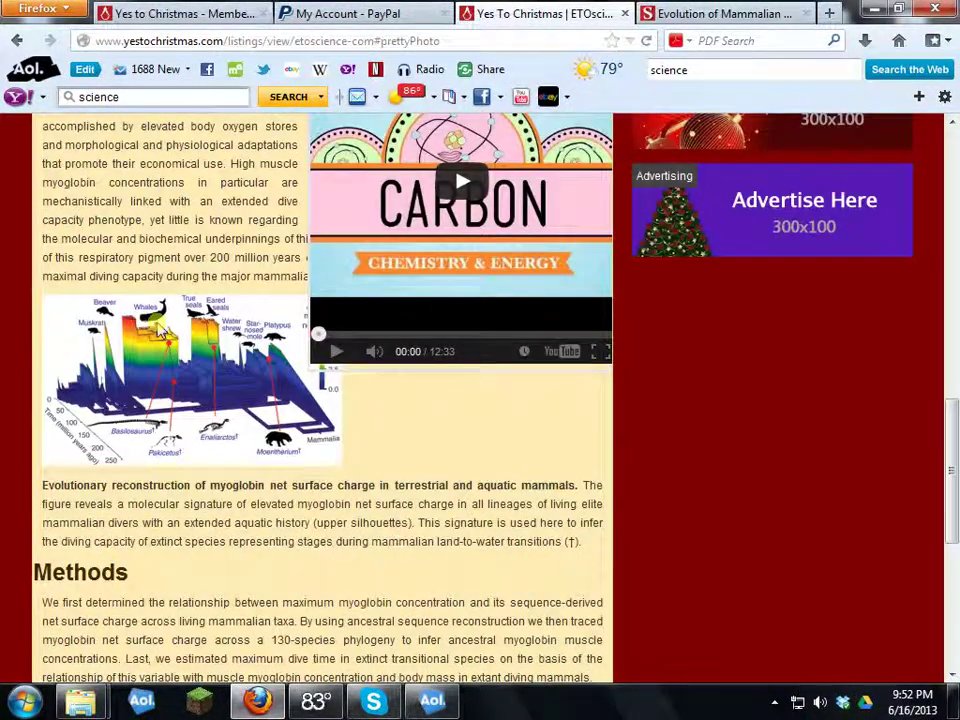
scroll(135, 221, "up", 5)
scroll(154, 236, "up", 6)
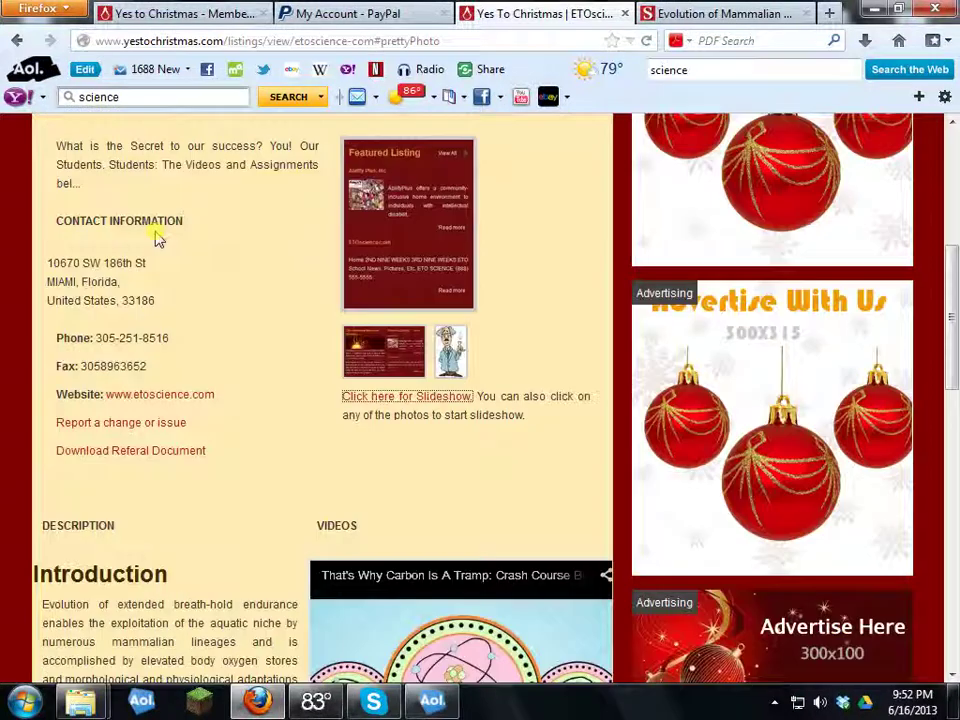
scroll(154, 236, "up", 3)
scroll(155, 250, "down", 9)
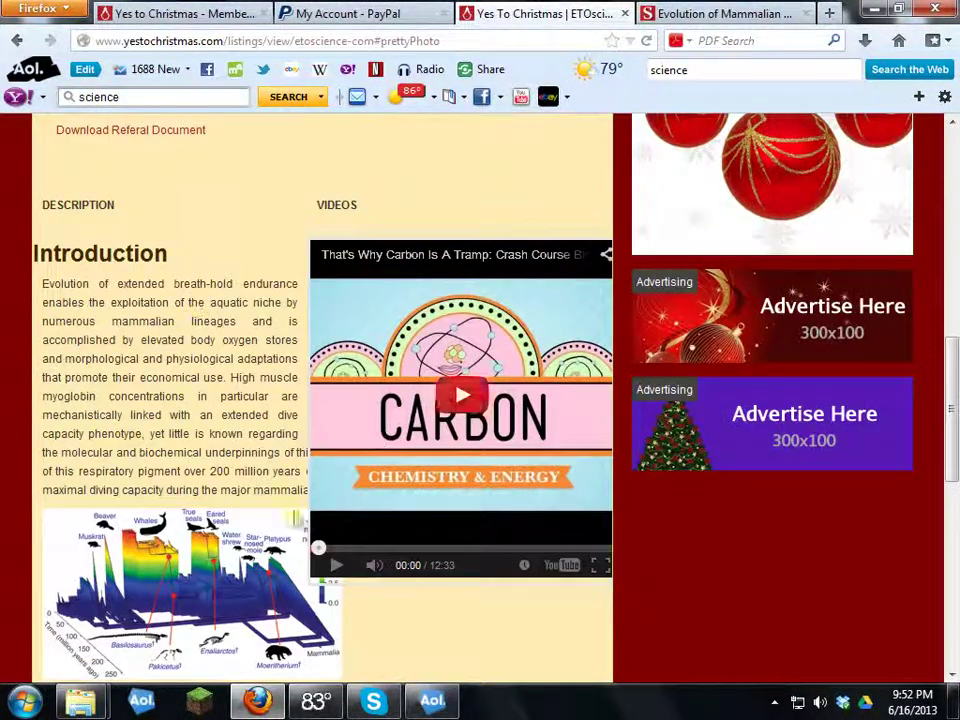
mouse_move(370, 572)
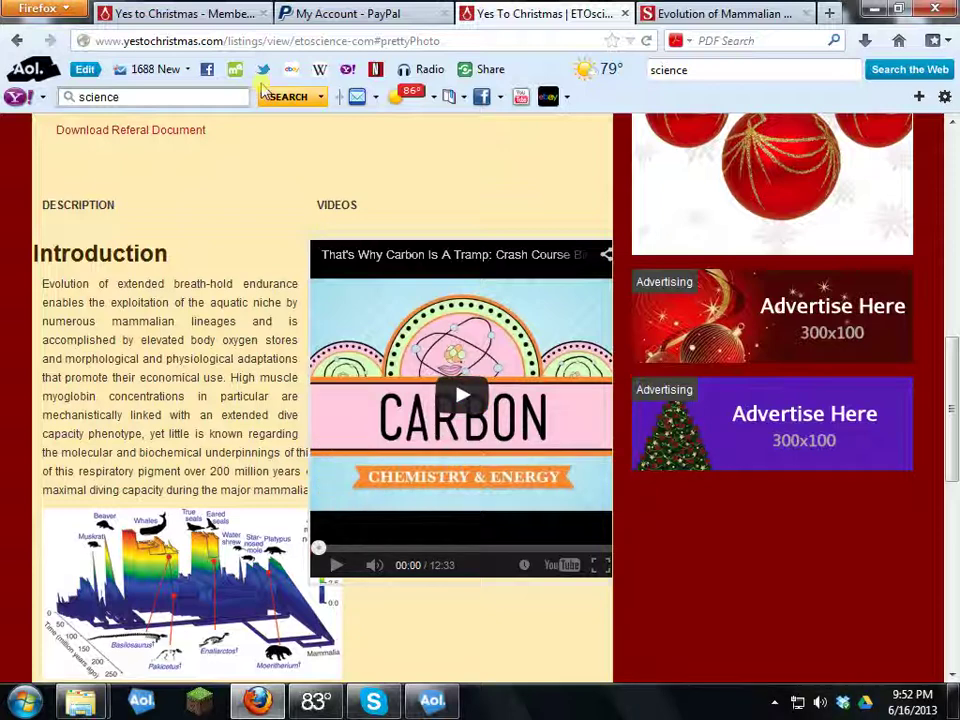
left_click(160, 12)
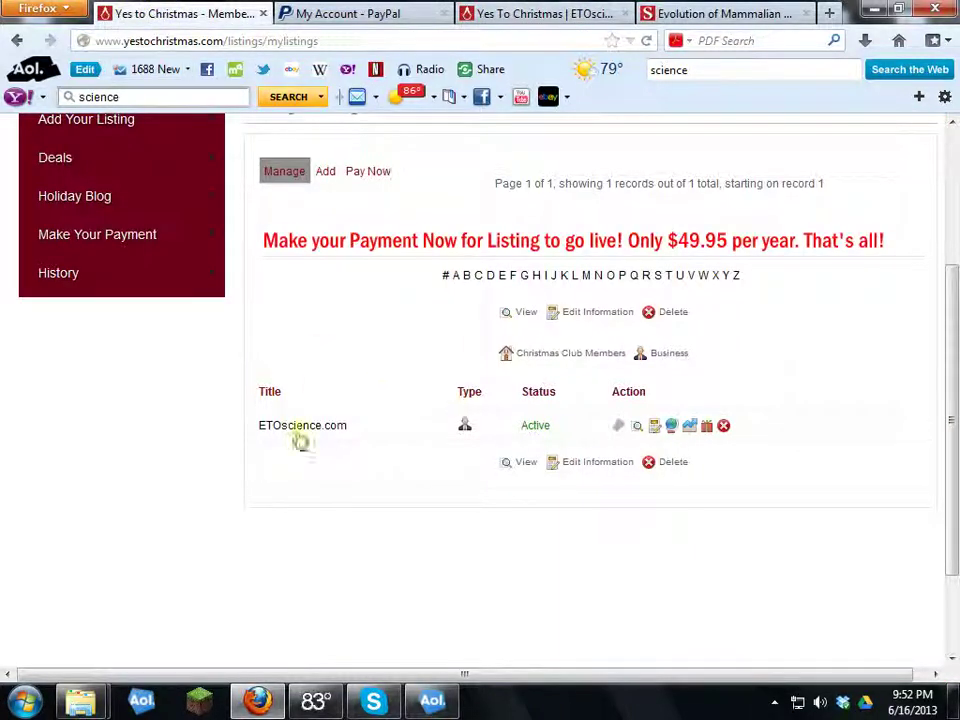
Step: Open the ETOscience.com listing from Manage Listings and enter its Edit Information form
scroll(300, 280, "up", 2)
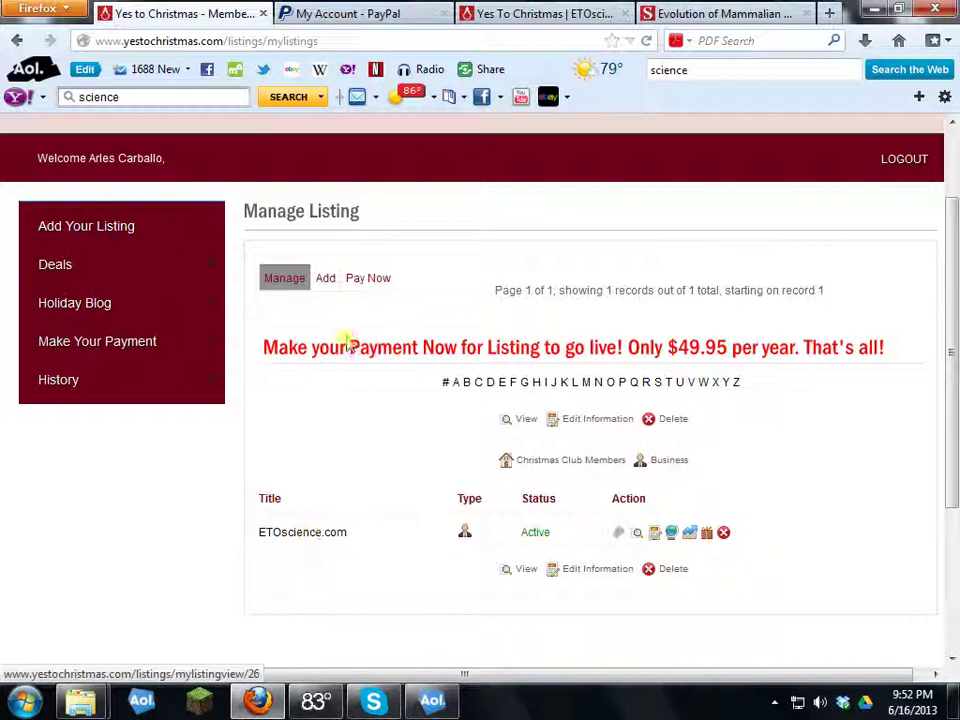
mouse_move(86, 226)
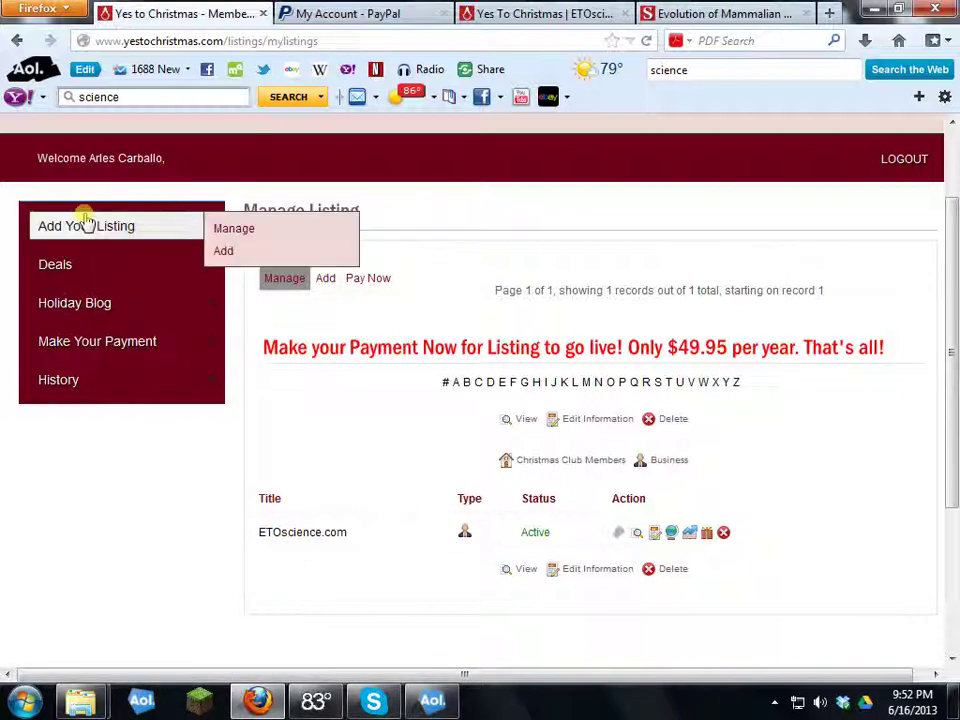
left_click(241, 230)
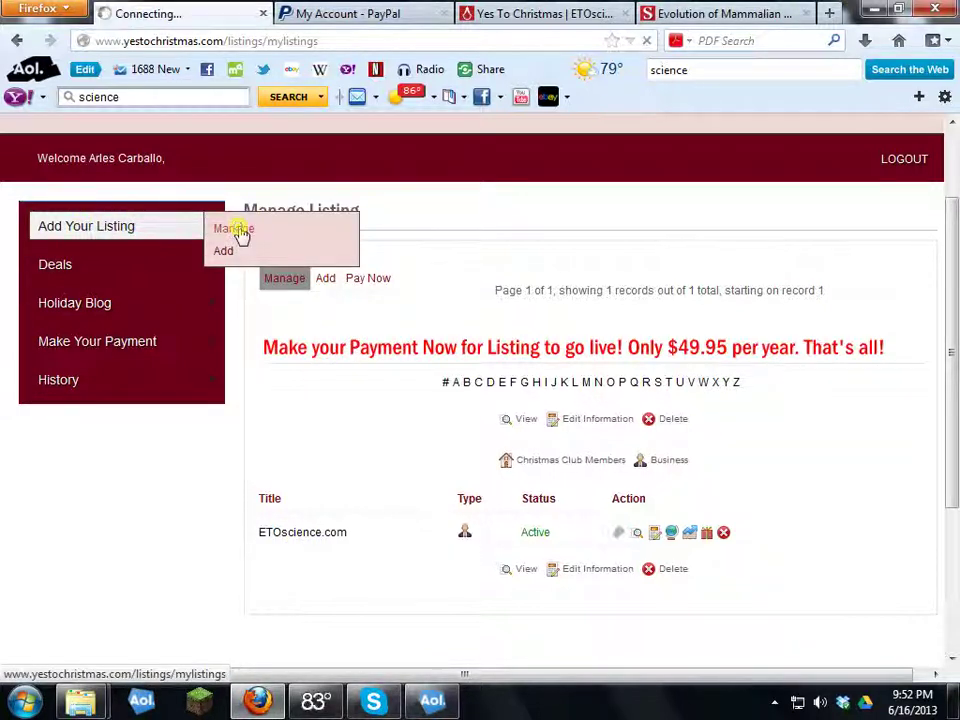
scroll(463, 463, "down", 4)
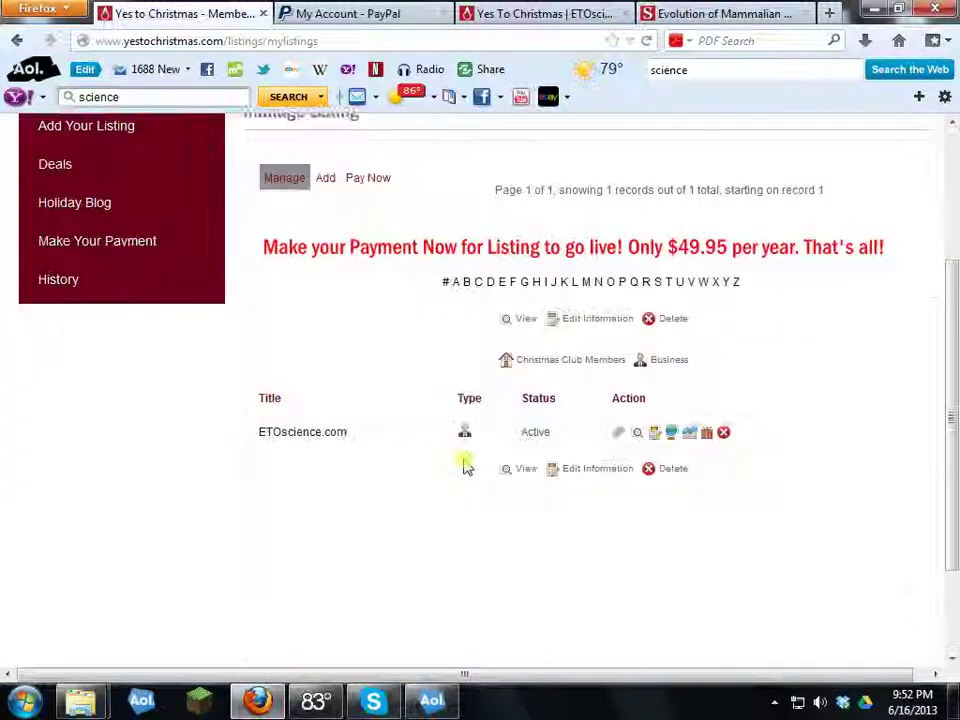
left_click(303, 427)
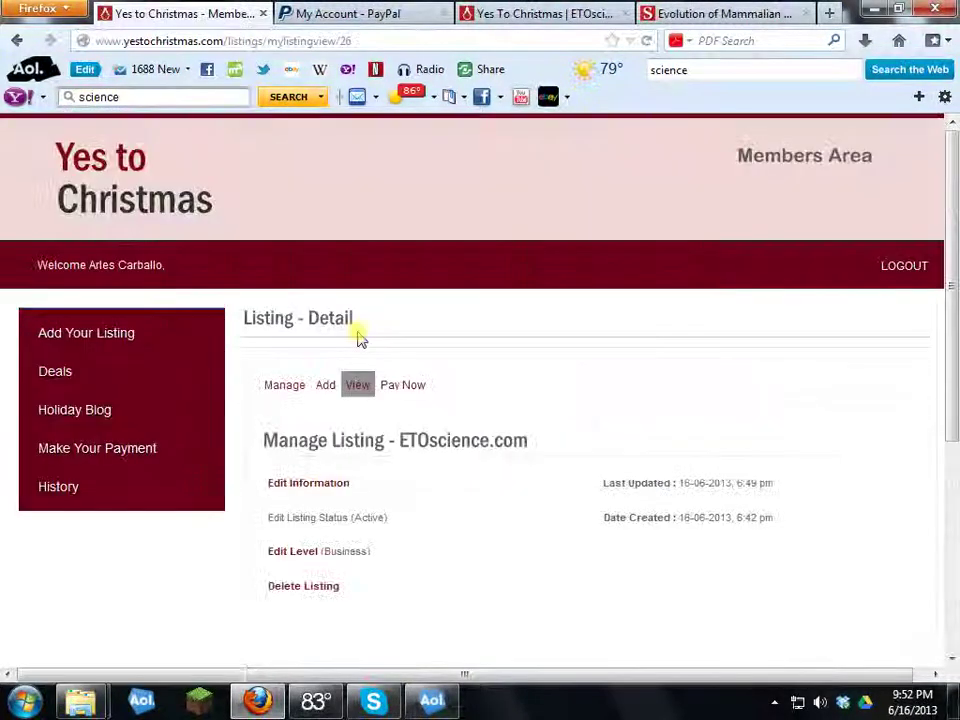
left_click(308, 484)
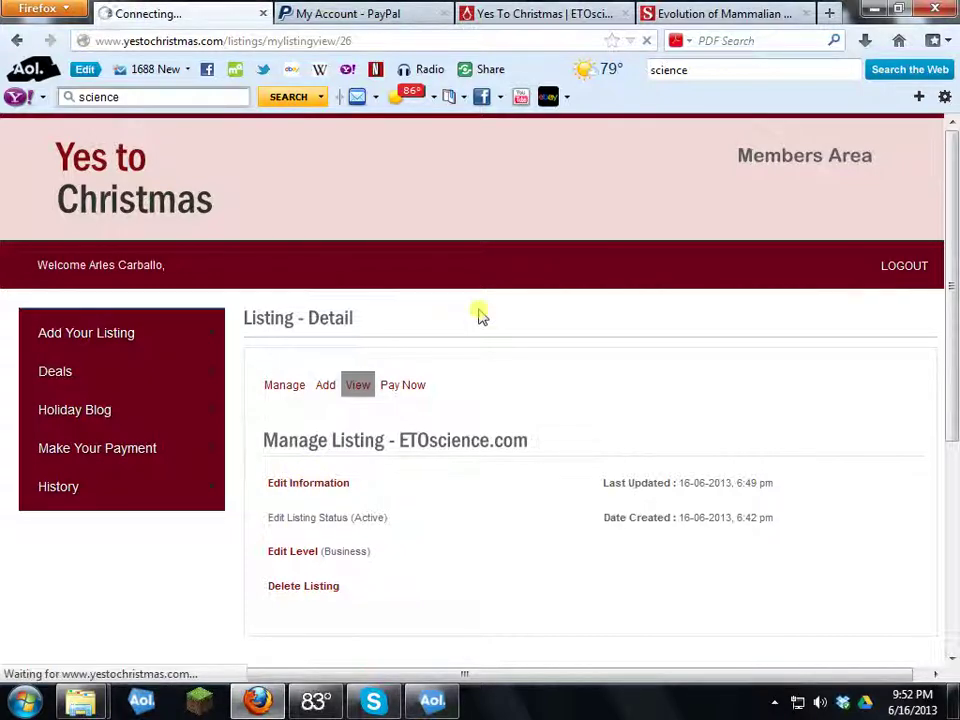
Step: Resubmit the listing information with the embedded video height at 325
scroll(478, 313, "down", 8)
scroll(478, 313, "down", 15)
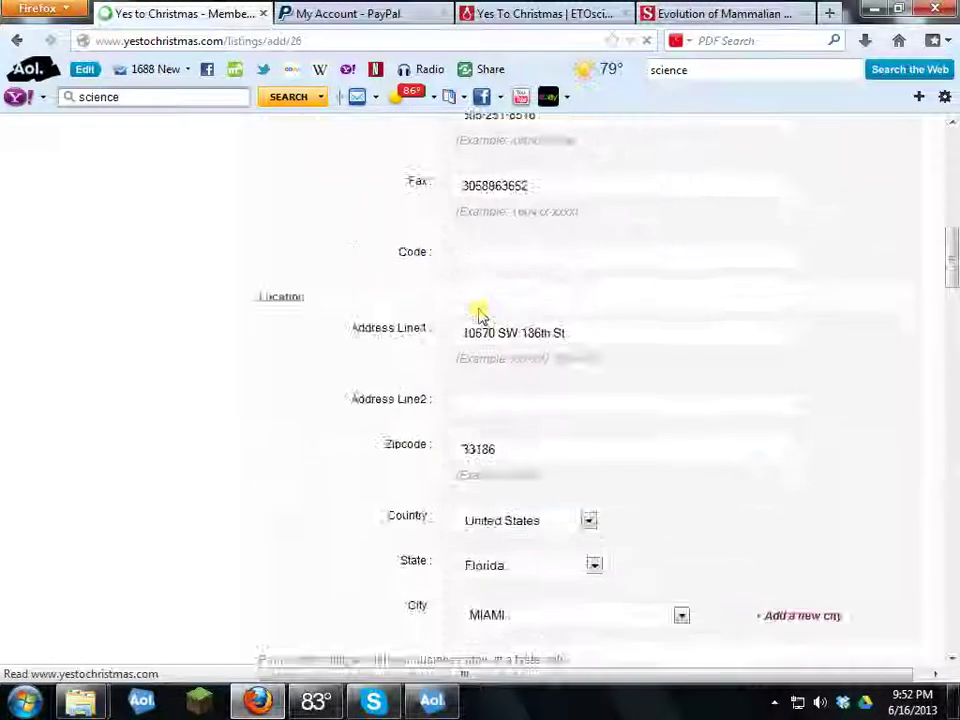
scroll(478, 313, "up", 20)
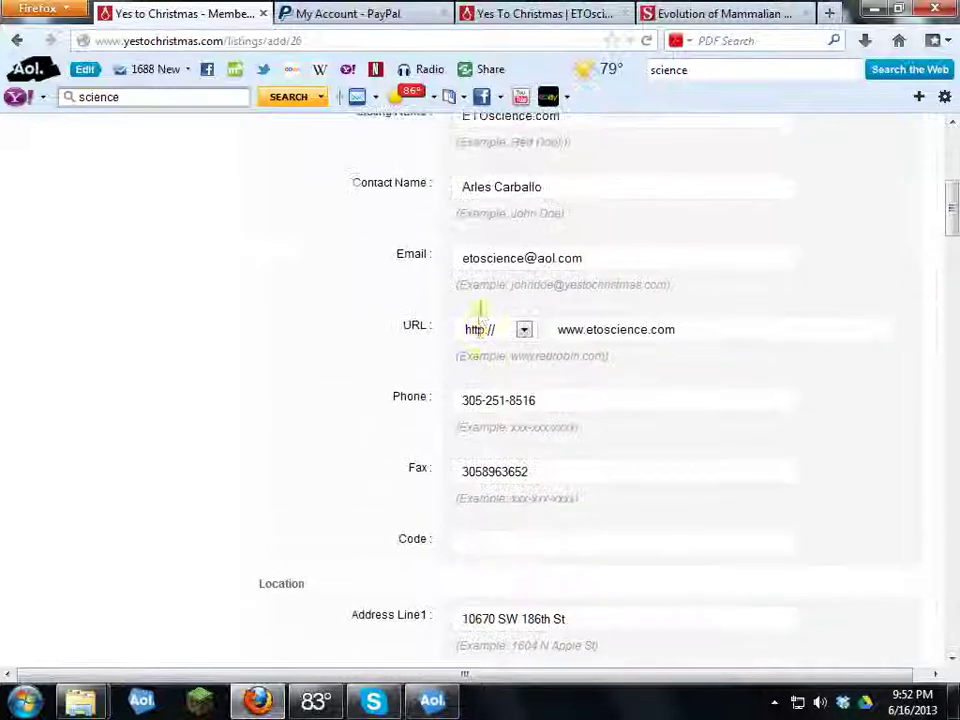
scroll(478, 313, "down", 20)
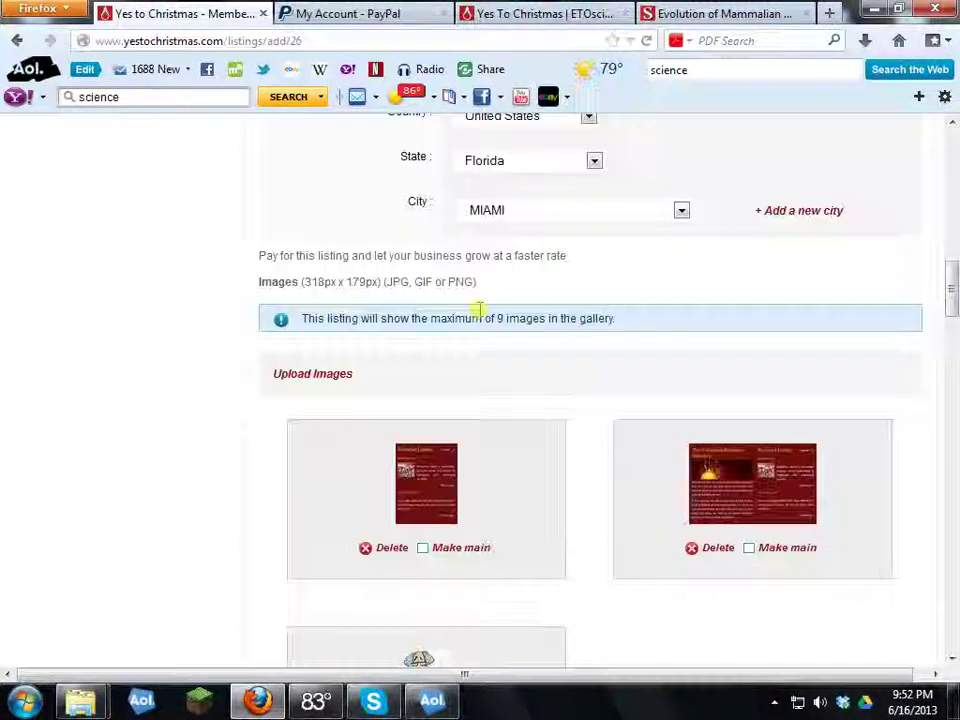
scroll(481, 318, "down", 3)
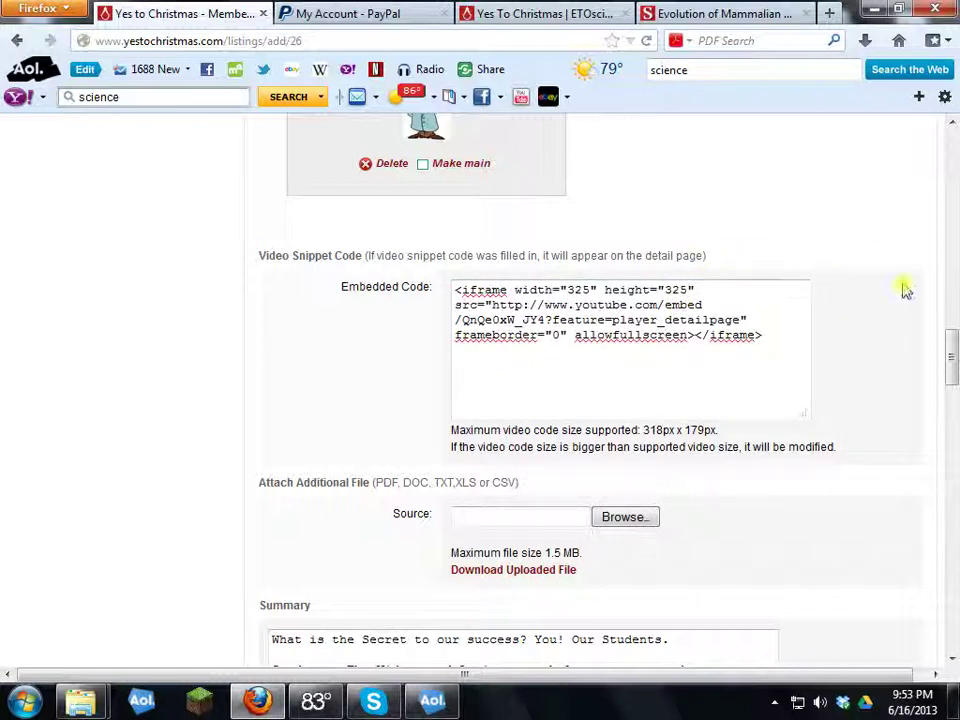
scroll(369, 456, "down", 20)
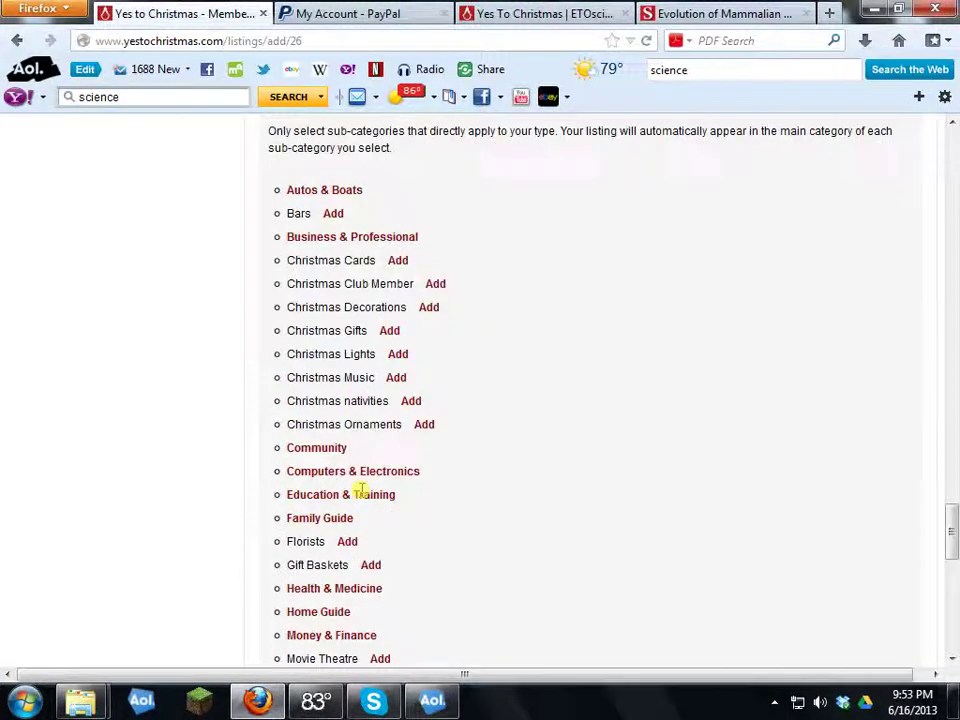
left_click(325, 551)
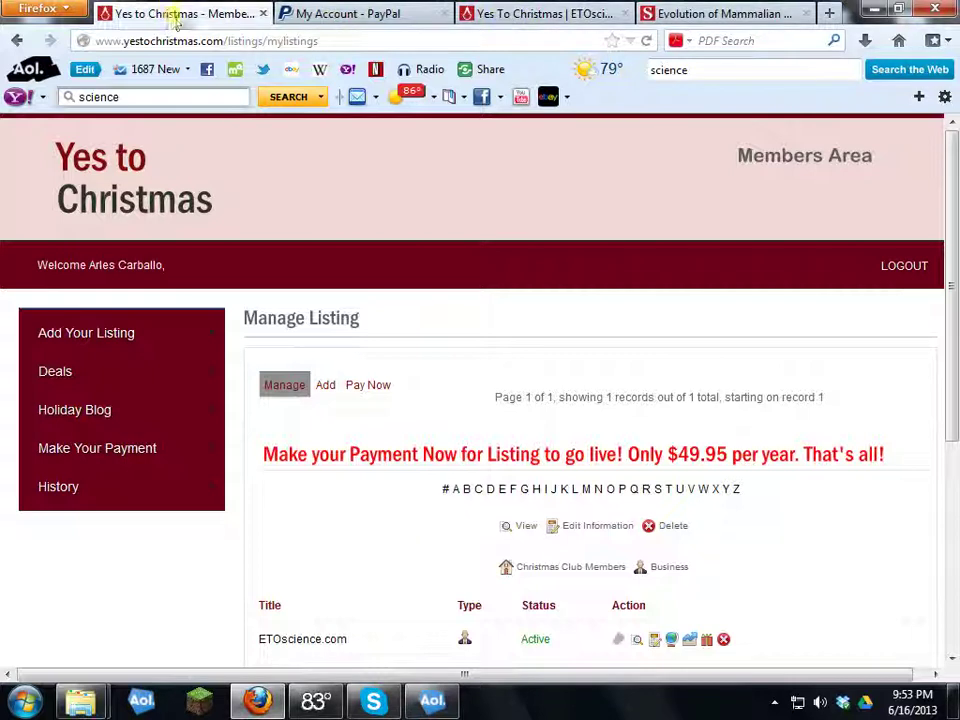
Step: Search the directory for 'eto' and view the ETOscience.com page's embedded Carbon video
left_click(557, 14)
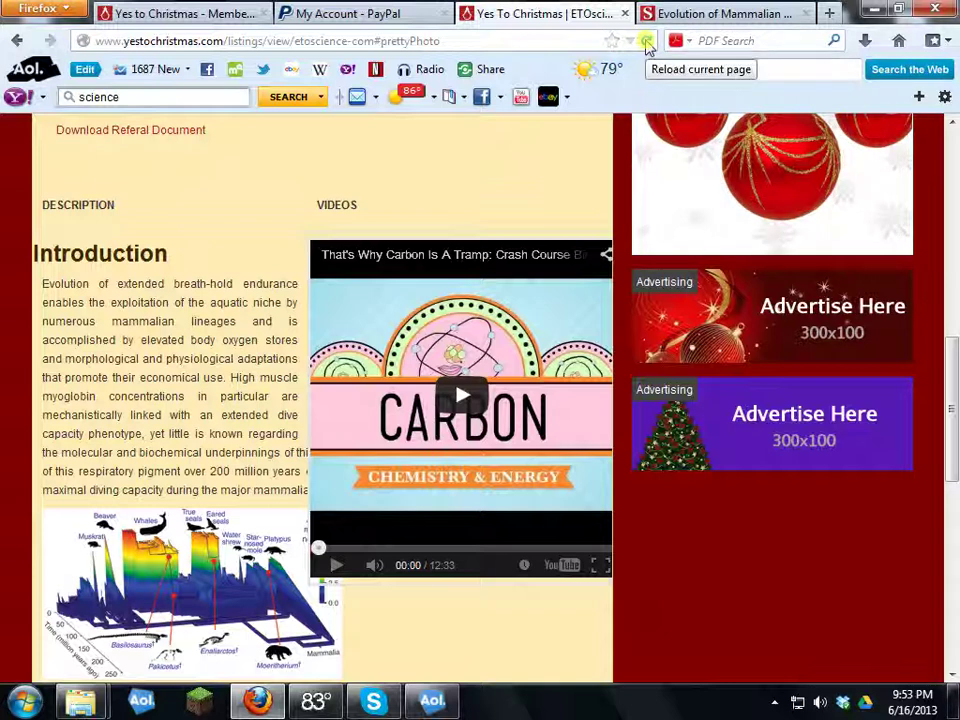
left_click(646, 41)
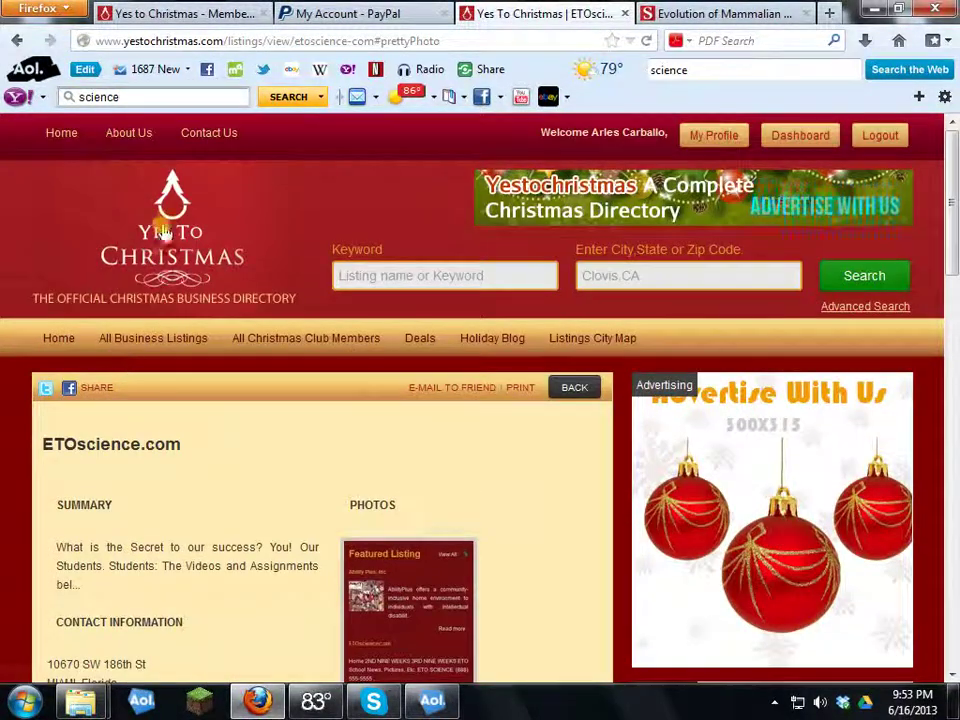
left_click(476, 286)
type("eto")
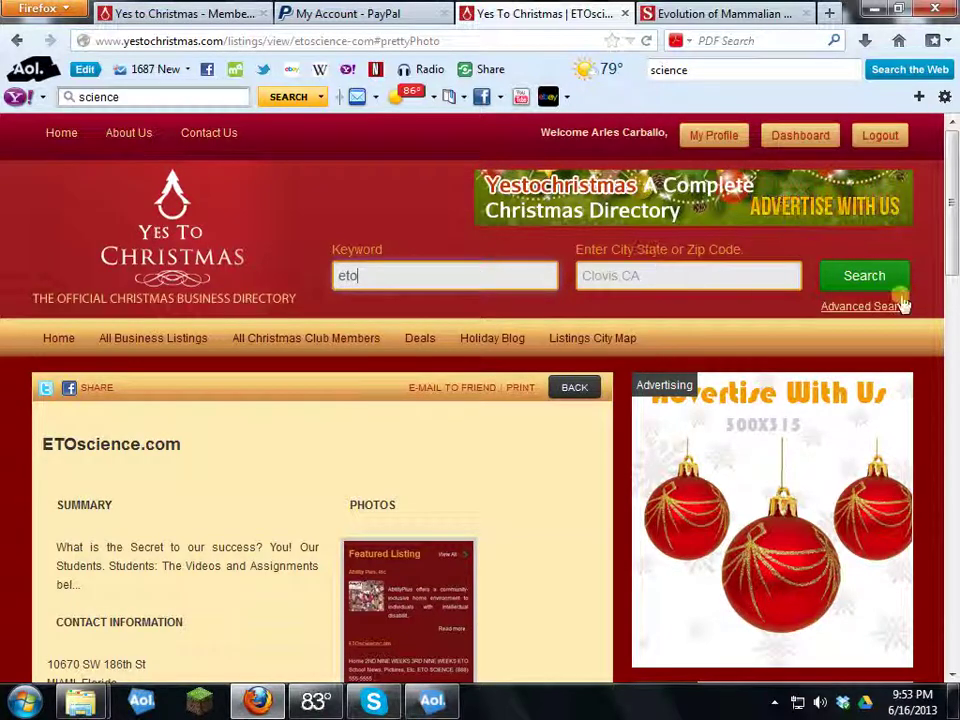
left_click(866, 275)
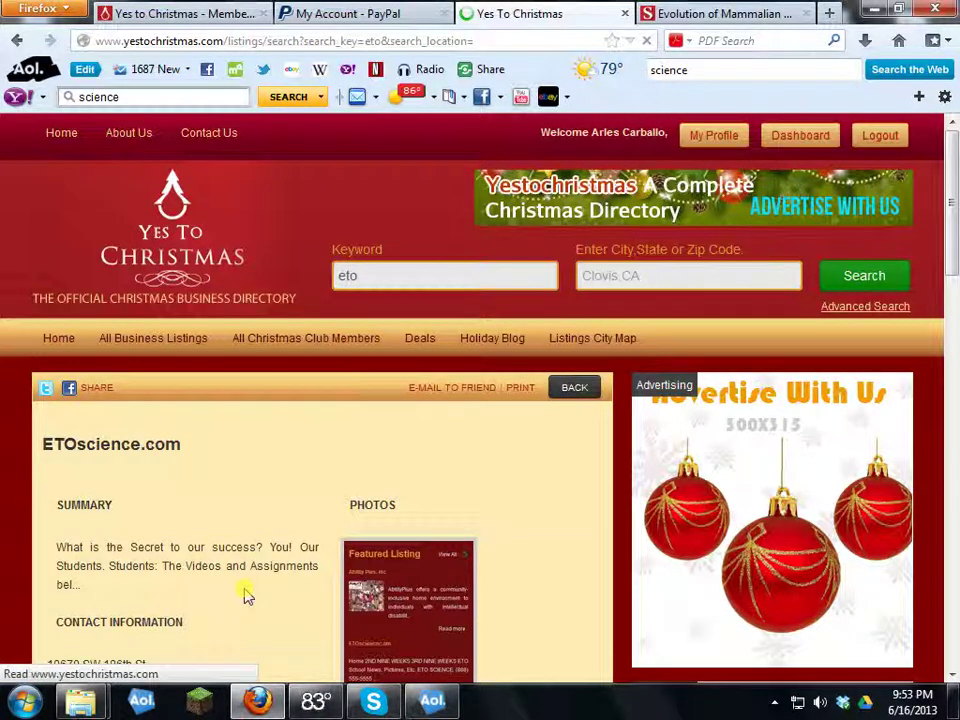
scroll(456, 540, "down", 5)
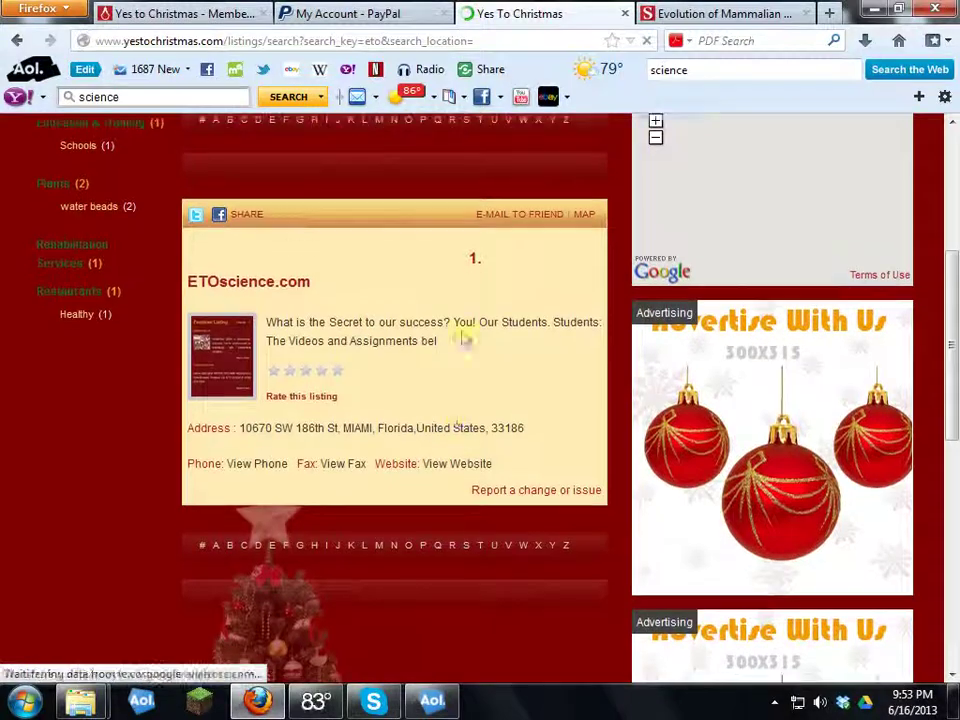
left_click(216, 362)
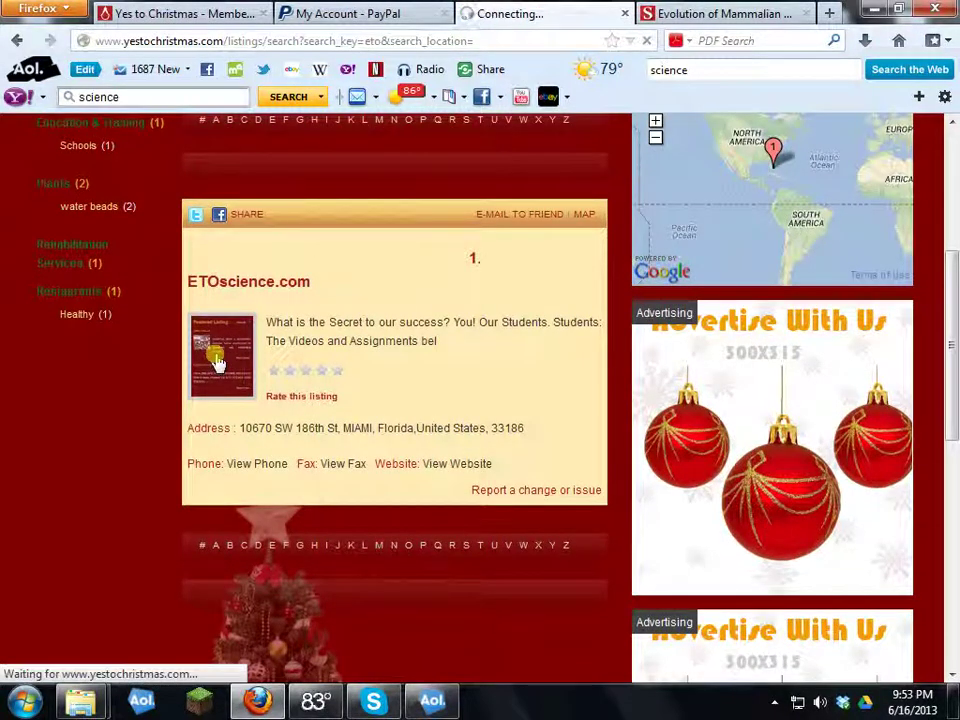
scroll(400, 381, "down", 5)
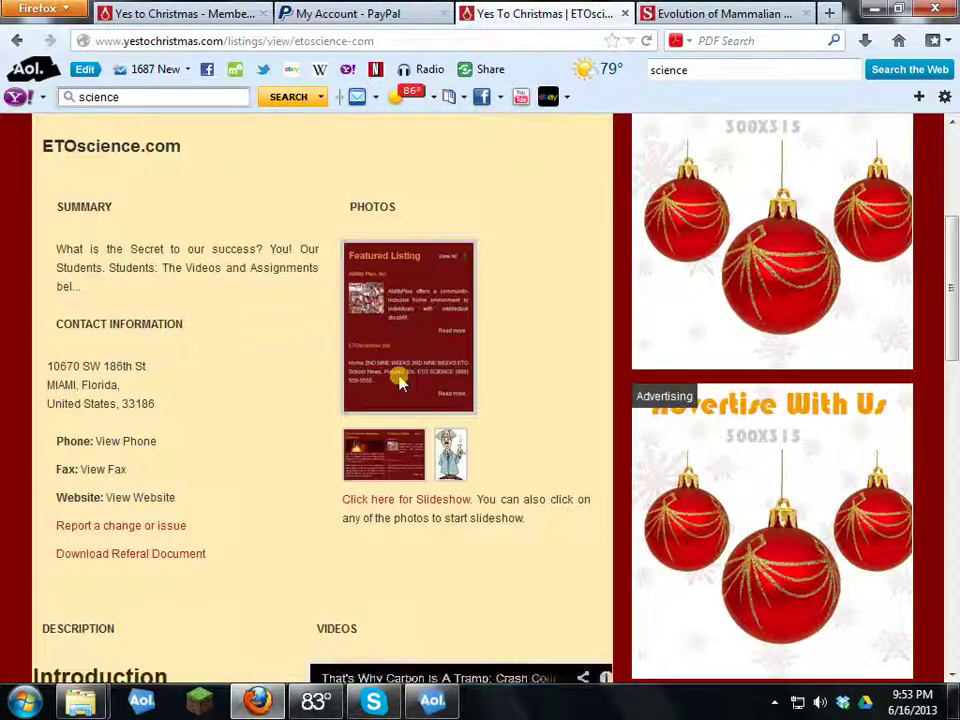
scroll(398, 381, "down", 8)
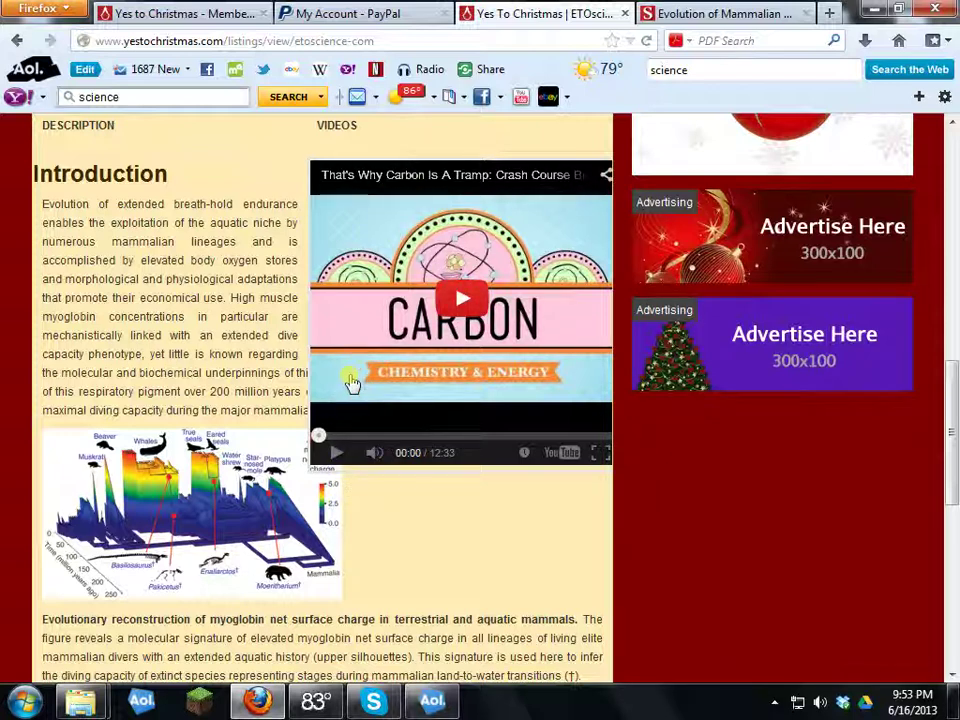
left_click(188, 15)
Step: Submit the ETOscience.com listing's information with embedded video width 325 and height 300
scroll(282, 338, "down", 5)
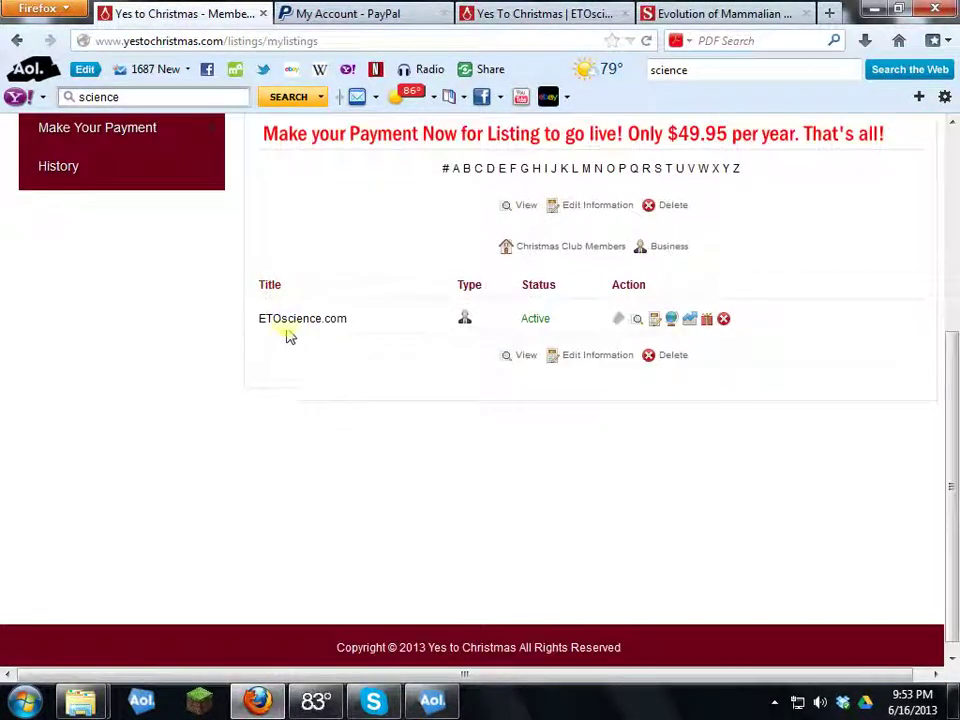
left_click(300, 322)
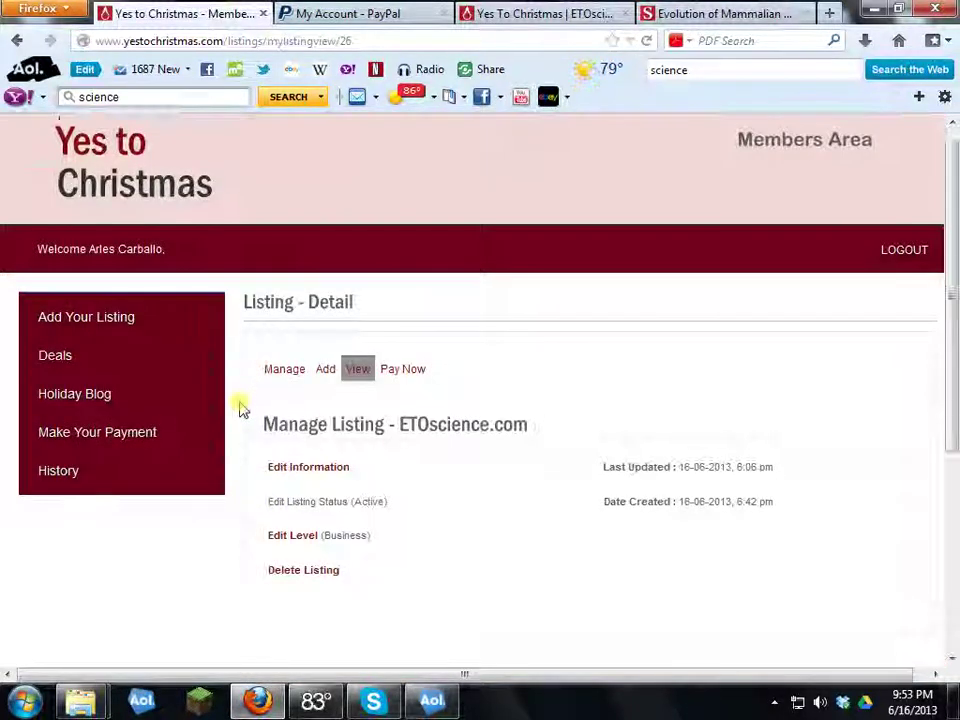
scroll(300, 400, "down", 2)
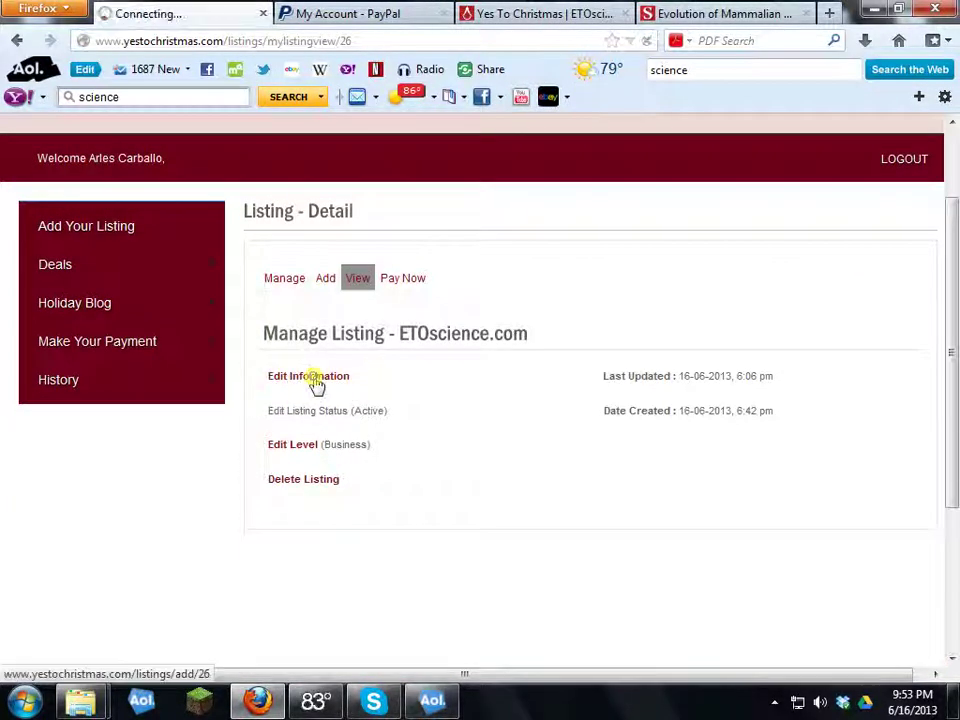
scroll(476, 405, "down", 10)
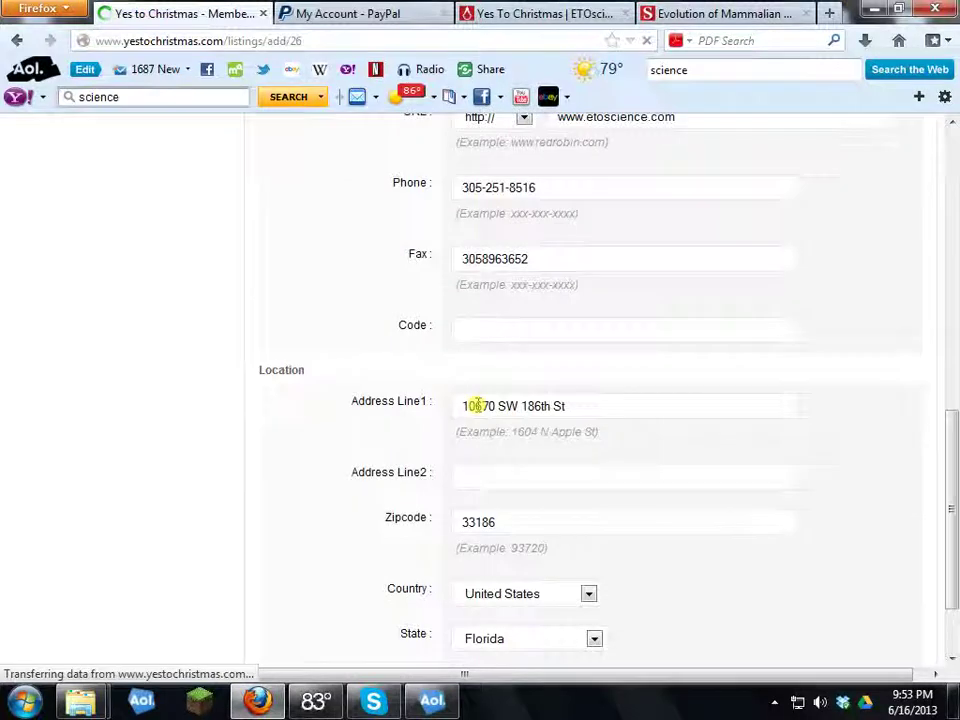
scroll(476, 405, "down", 12)
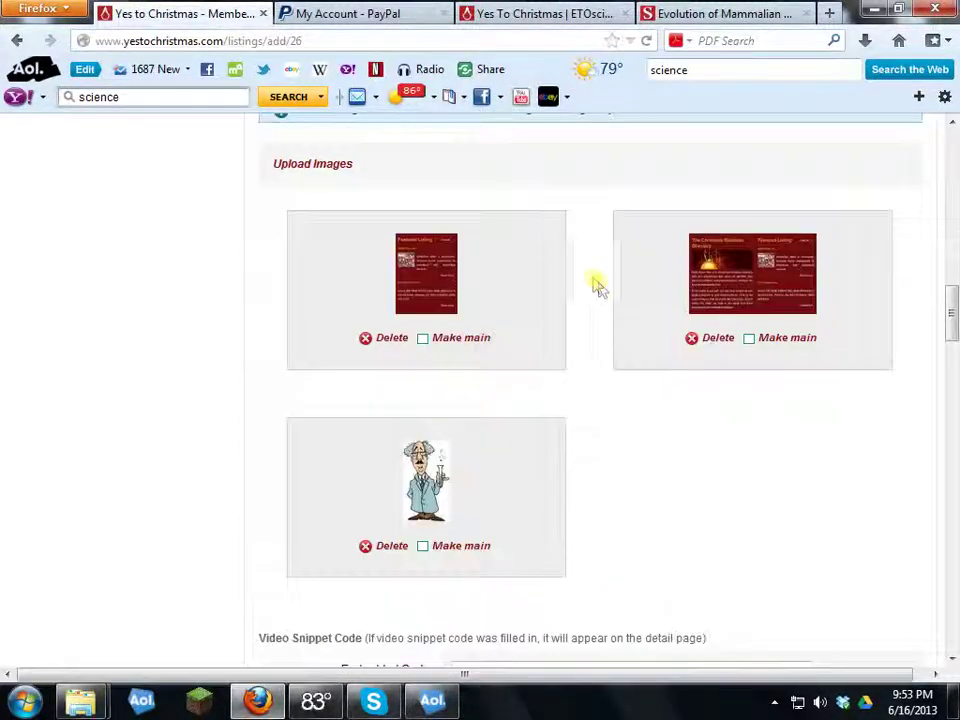
scroll(585, 283, "down", 8)
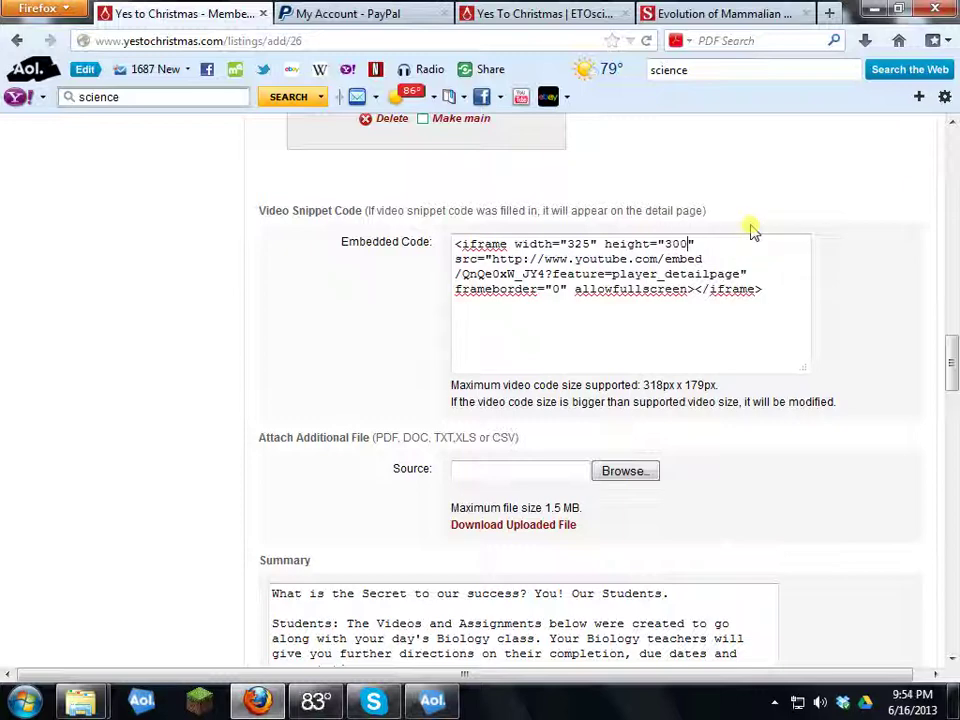
scroll(270, 390, "down", 20)
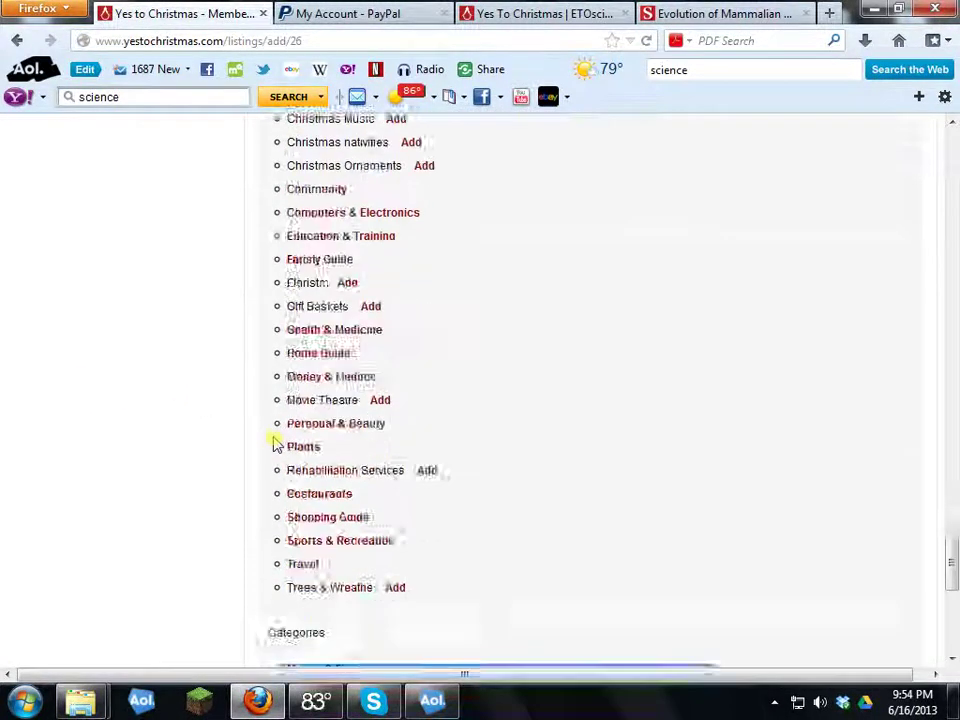
left_click(317, 559)
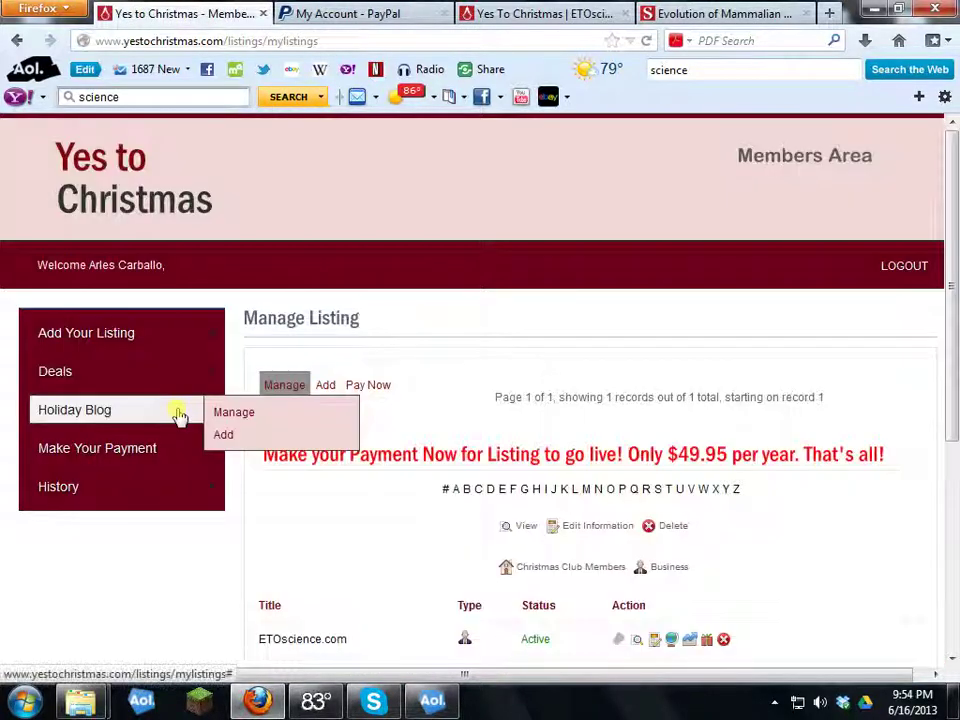
scroll(177, 413, "down", 4)
left_click(548, 14)
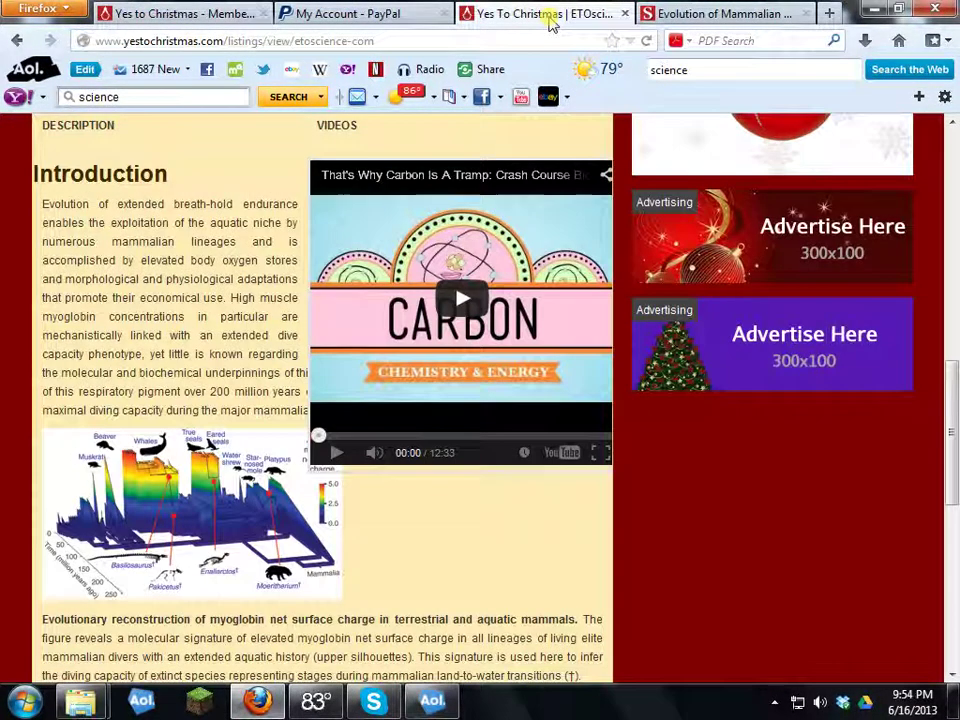
scroll(513, 277, "up", 10)
scroll(513, 277, "up", 1)
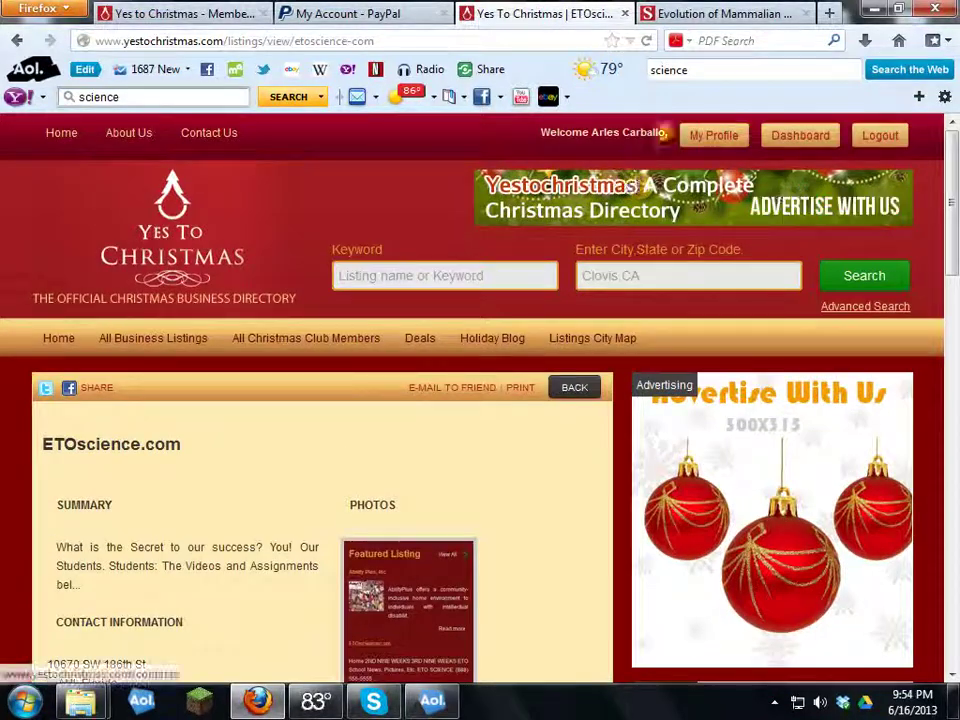
left_click(647, 42)
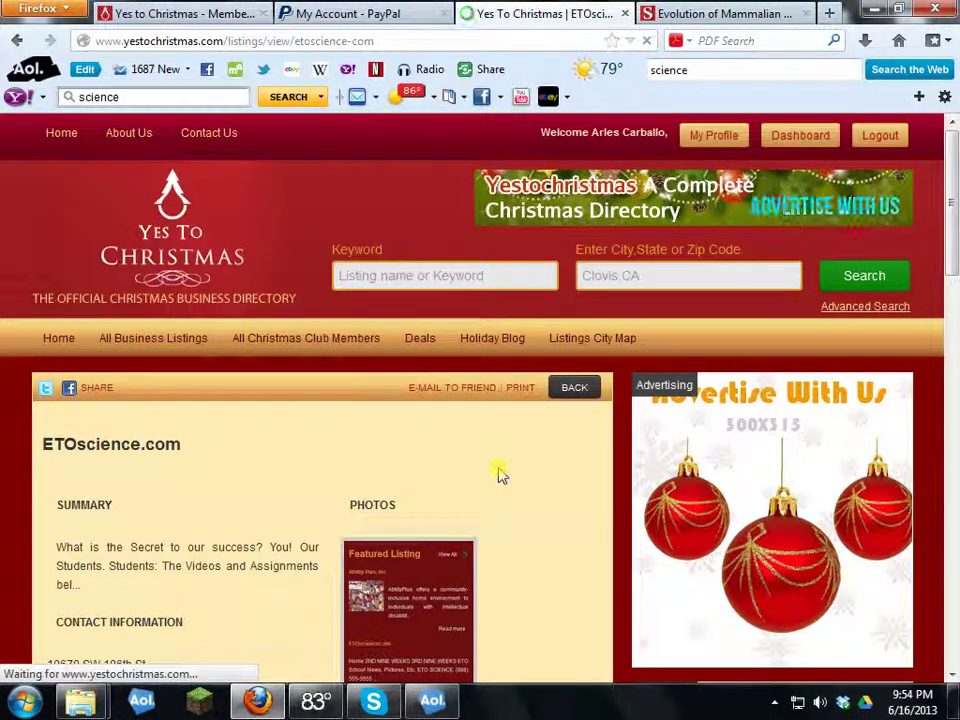
scroll(500, 475, "down", 15)
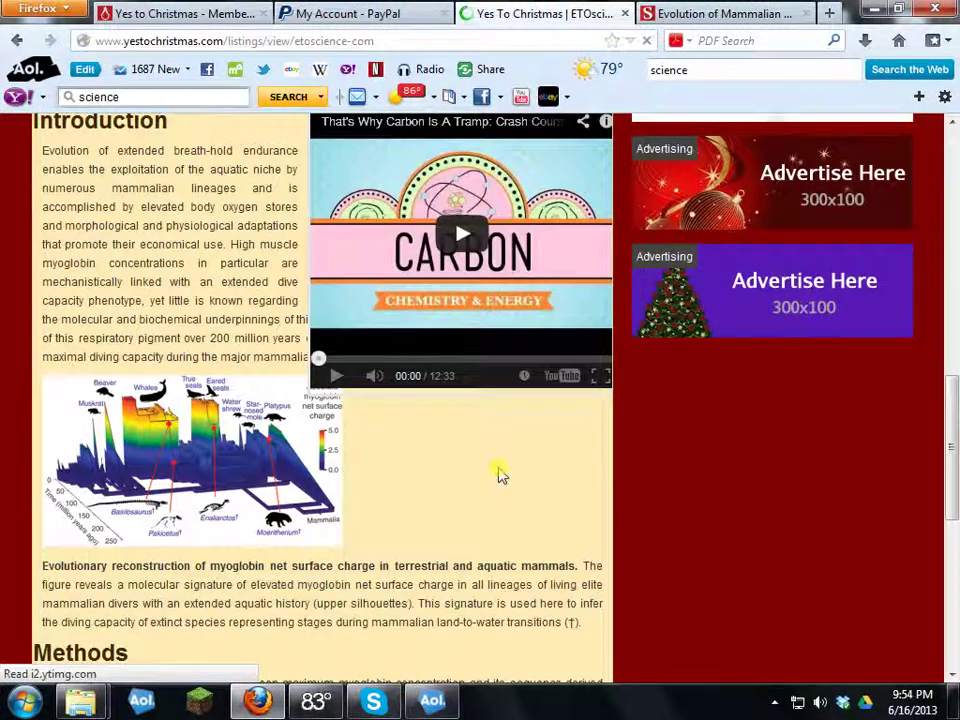
scroll(313, 478, "up", 2)
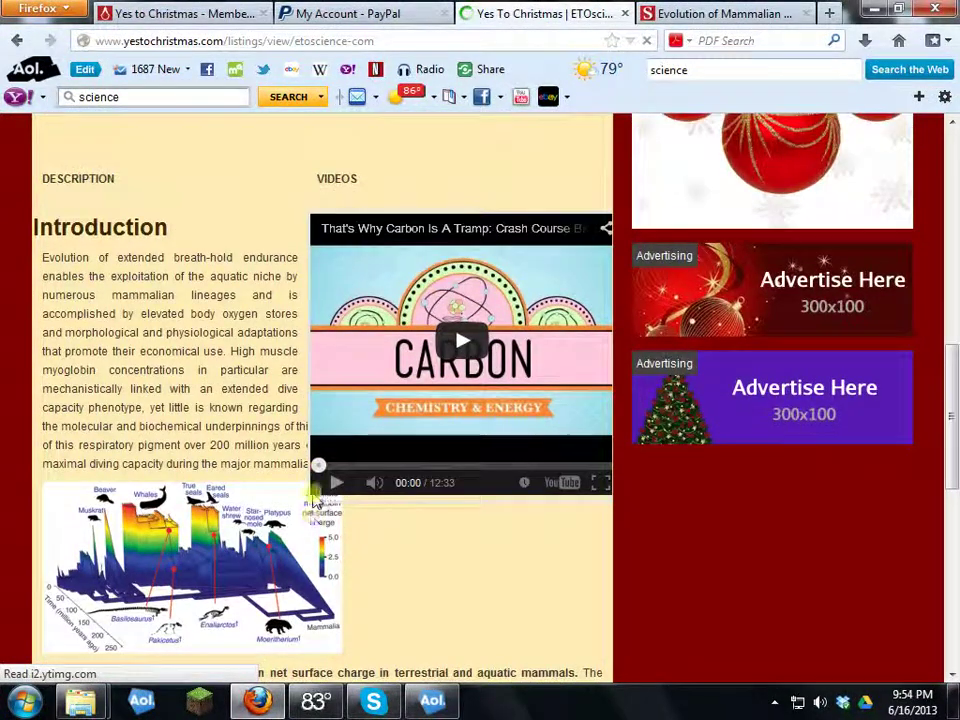
left_click(226, 22)
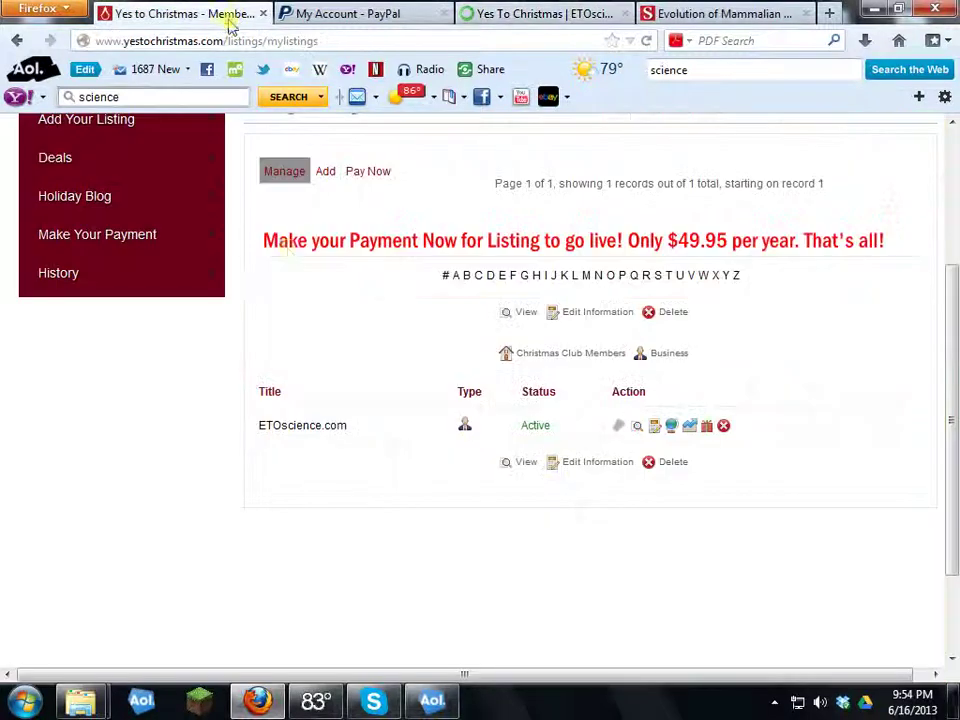
Step: Open the ETOscience.com listing's Edit Information form down to the Video Snippet Code box
left_click(302, 423)
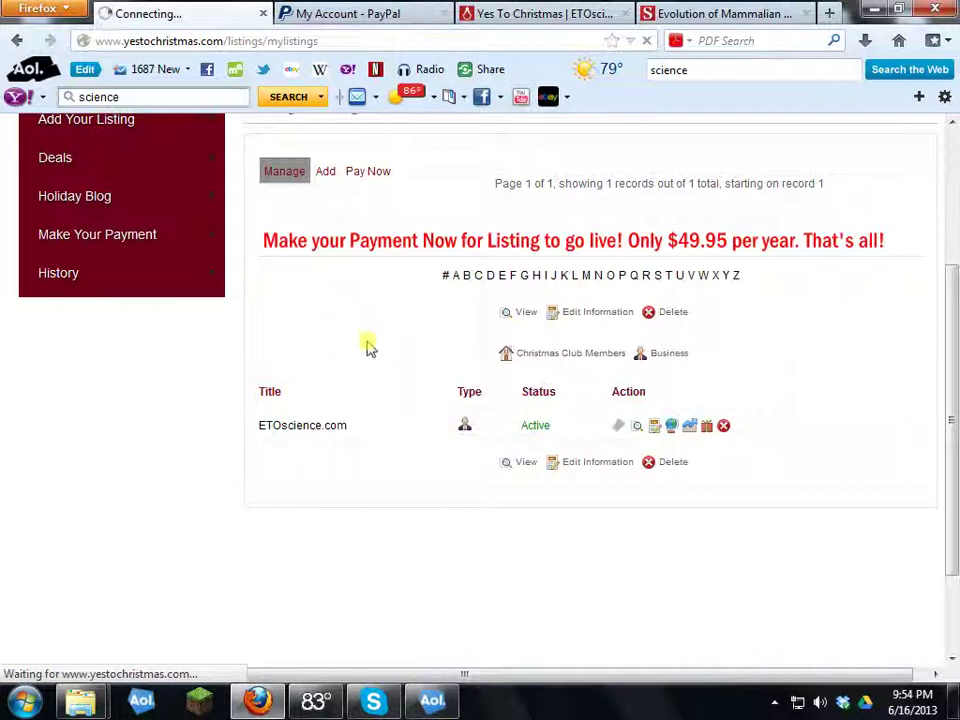
scroll(446, 336, "down", 3)
scroll(447, 336, "up", 3)
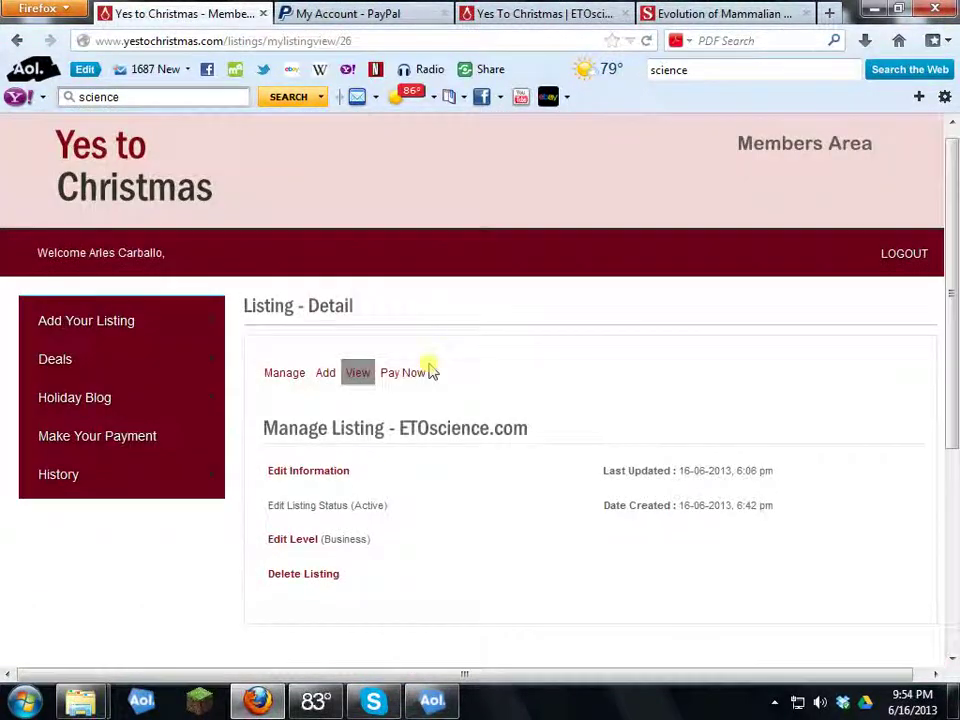
left_click(322, 473)
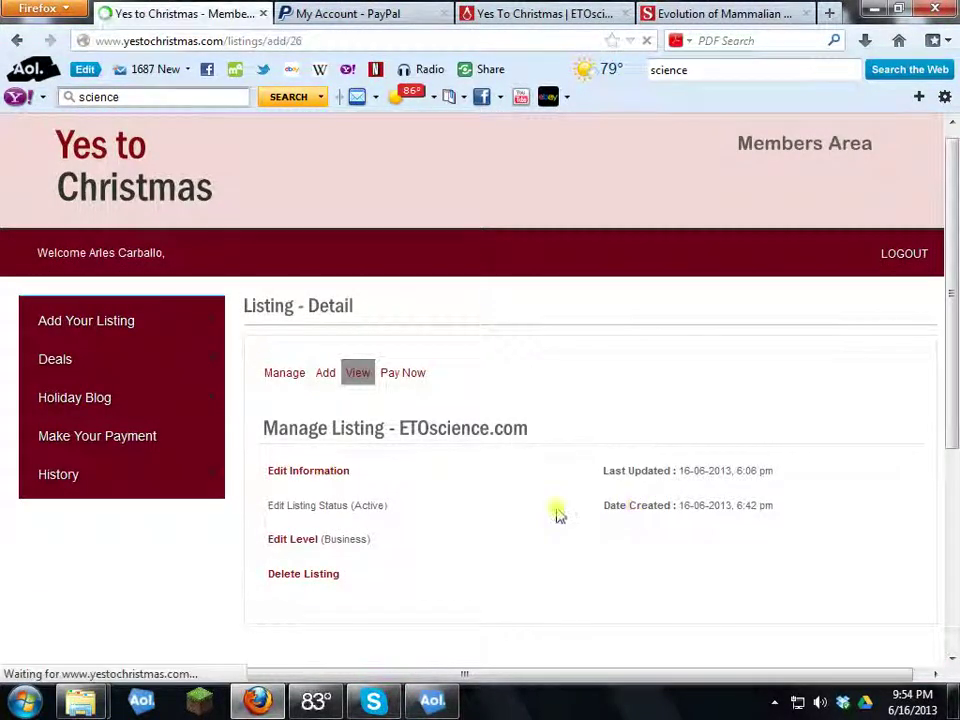
scroll(519, 499, "down", 10)
scroll(519, 481, "down", 5)
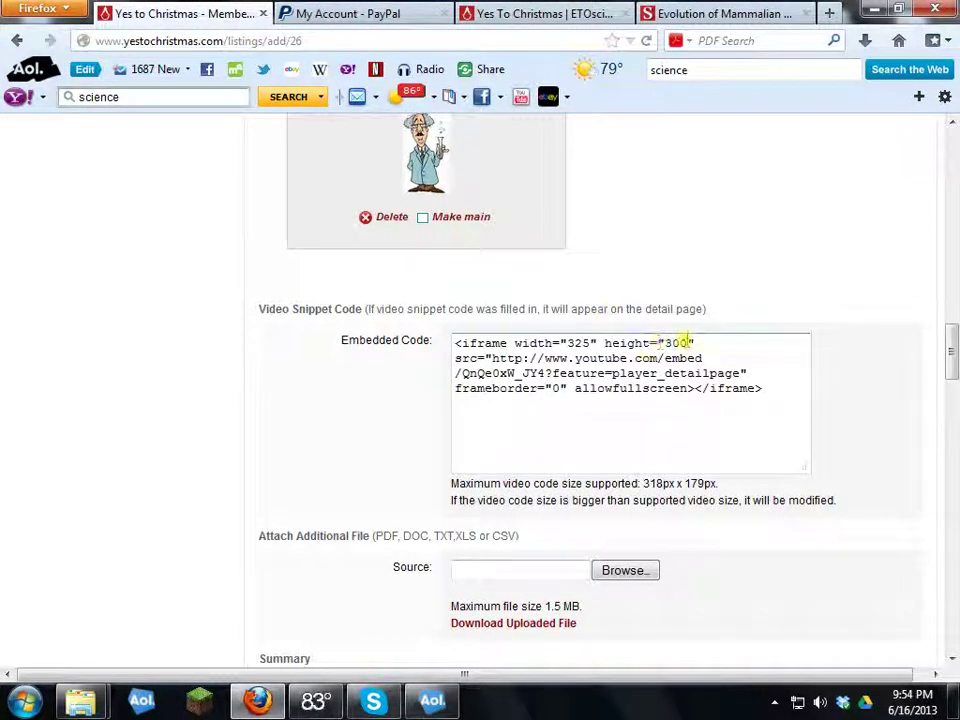